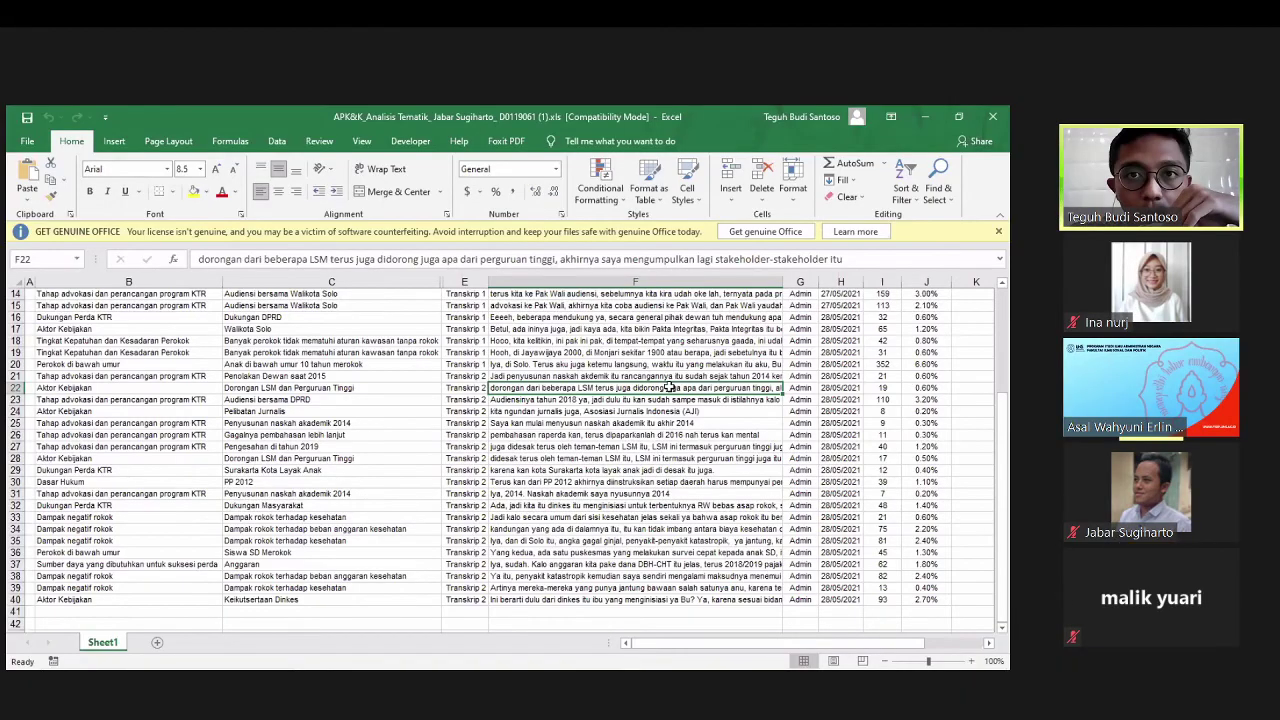
Step: Review the coded excerpts from the table's beginning and check the Code column entries around rows 9 to 14
key("Up")
key("Up")
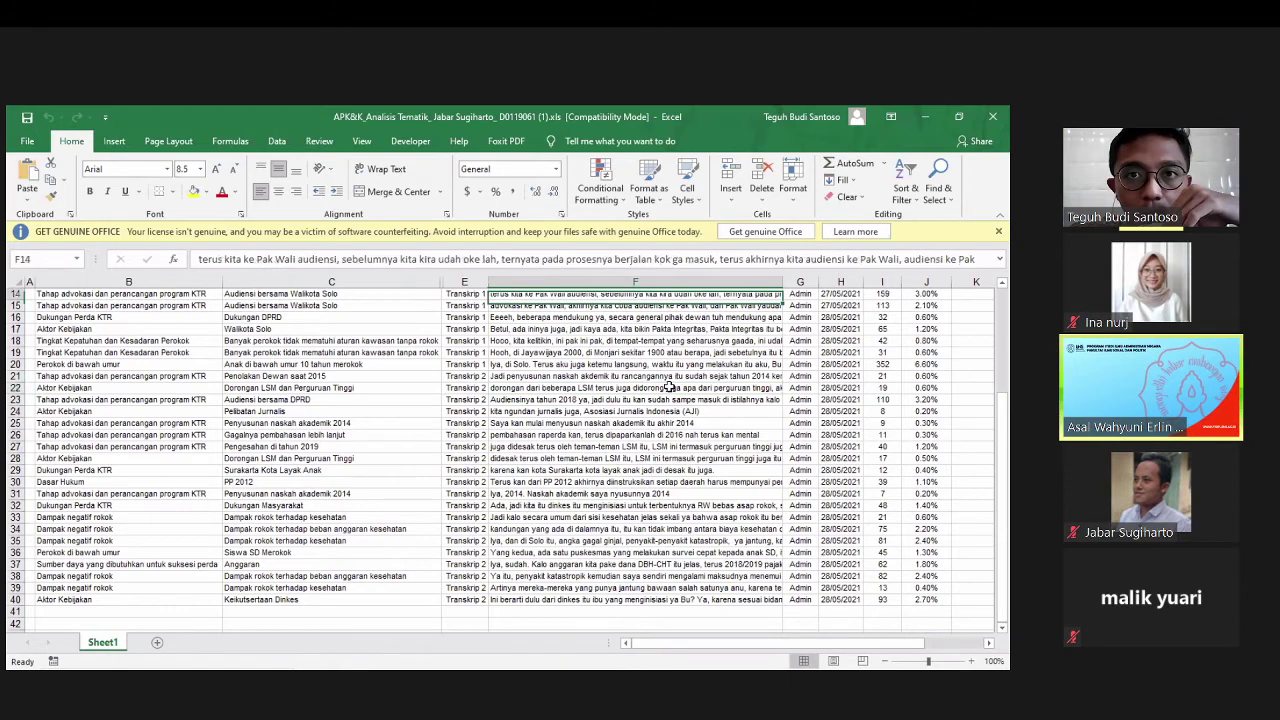
key("ctrl+Home")
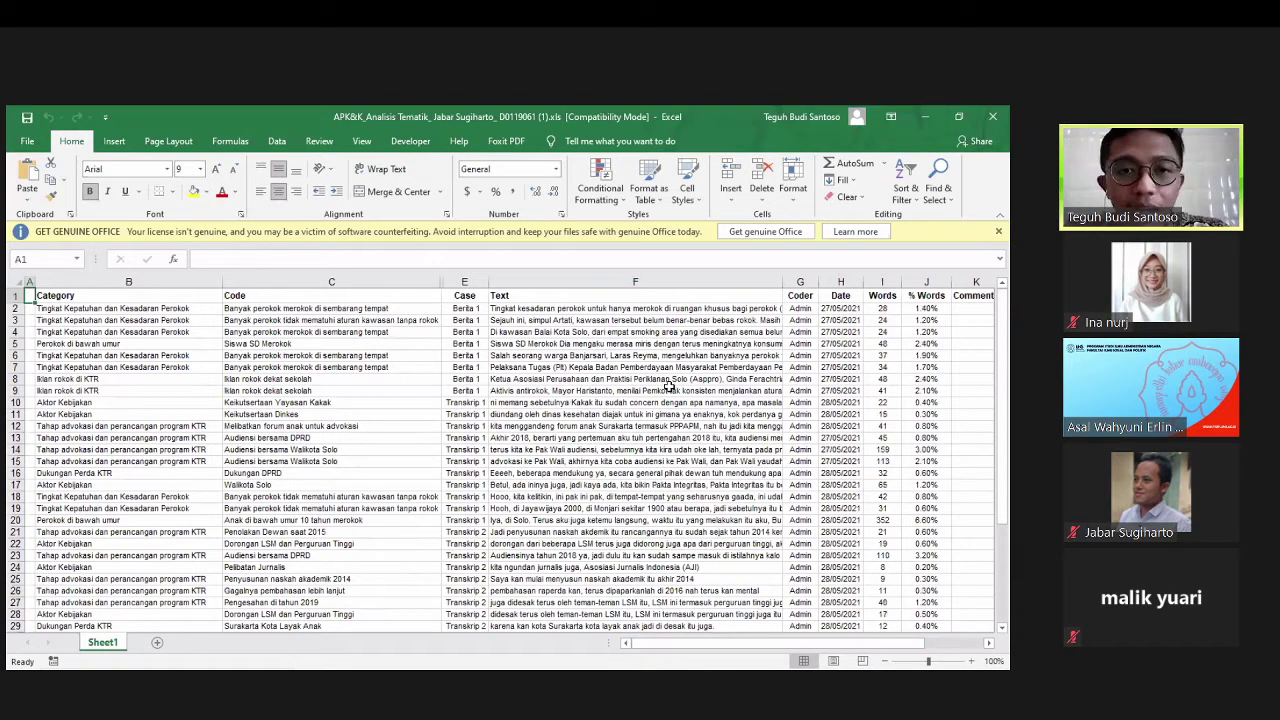
left_click(258, 391)
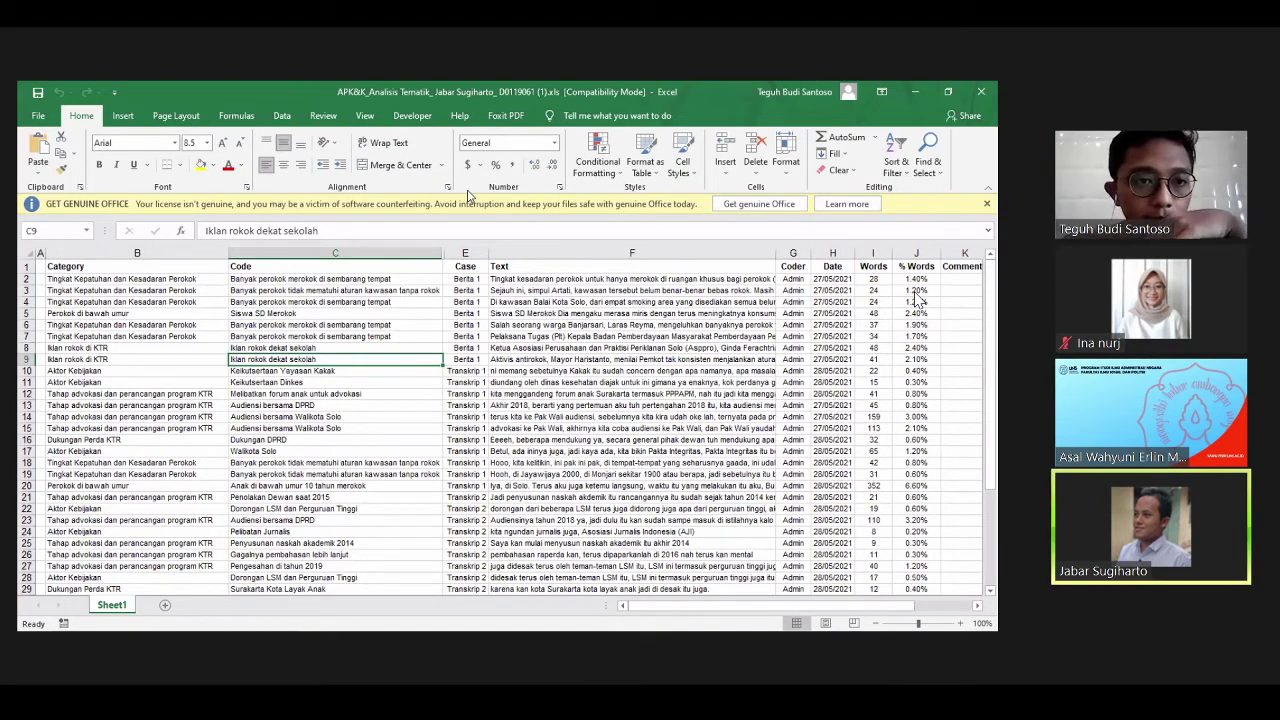
key("Down")
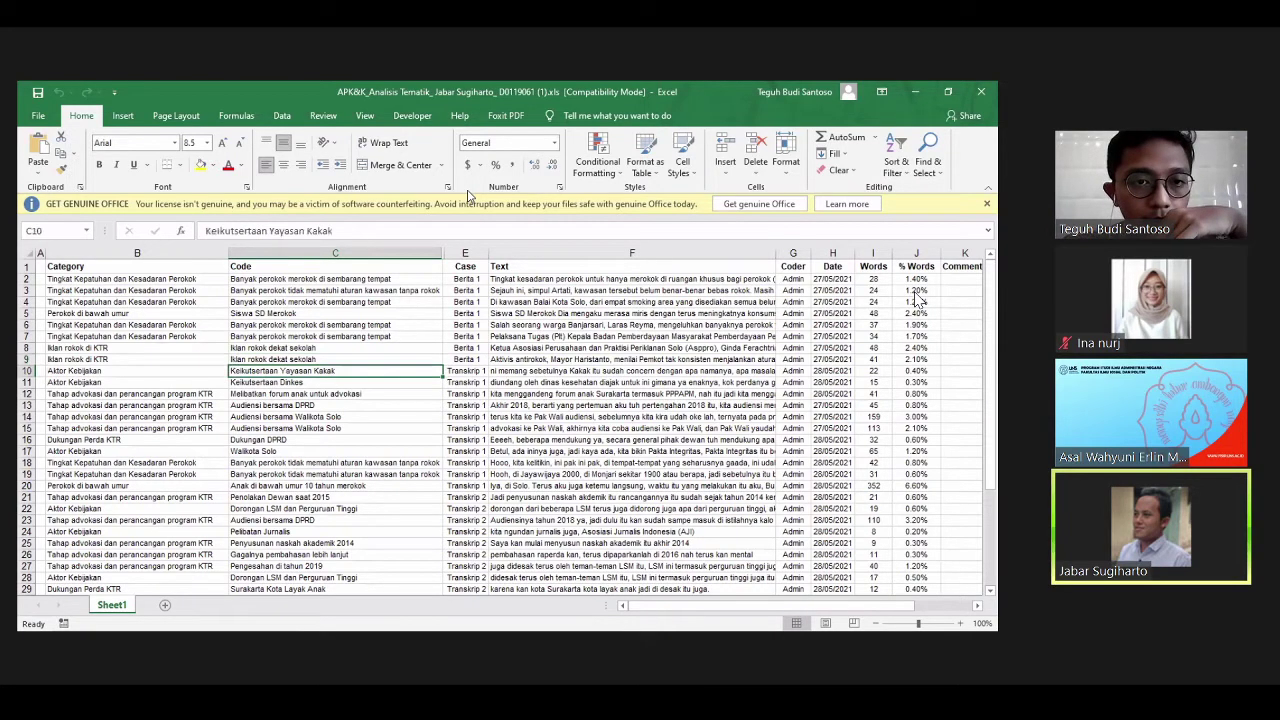
key("Down")
key("Down")
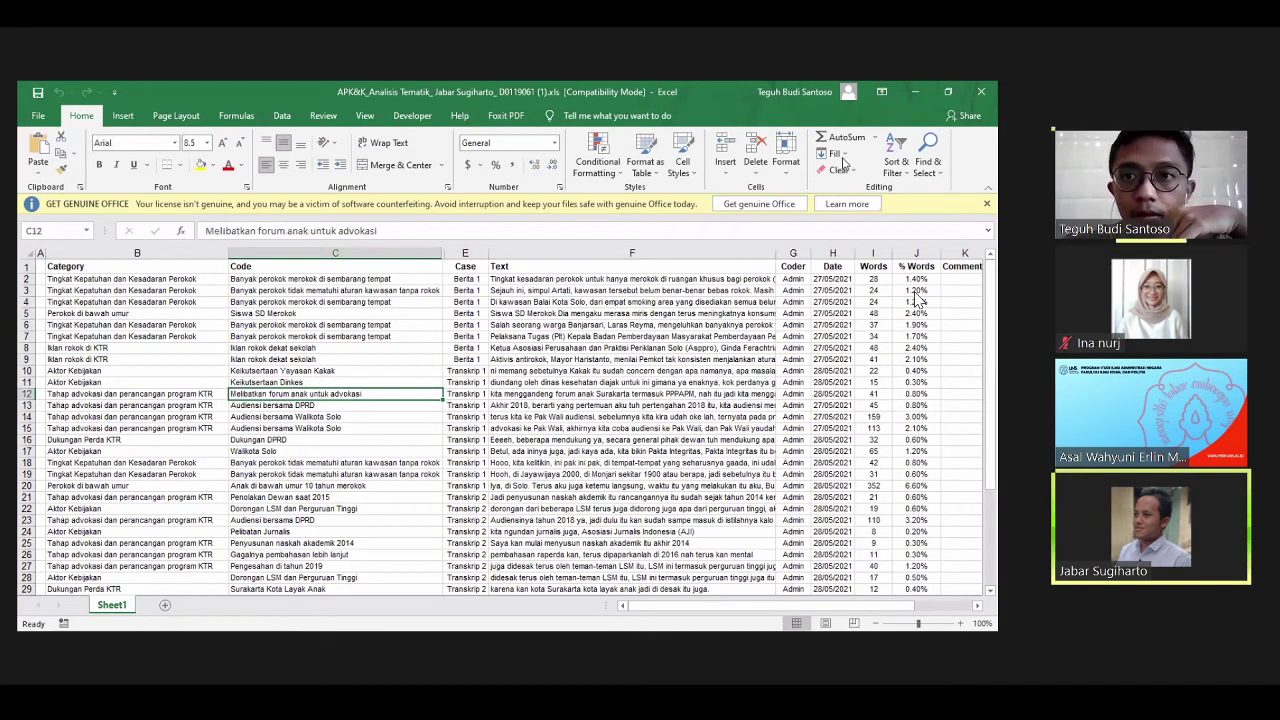
key("Down")
key("Down")
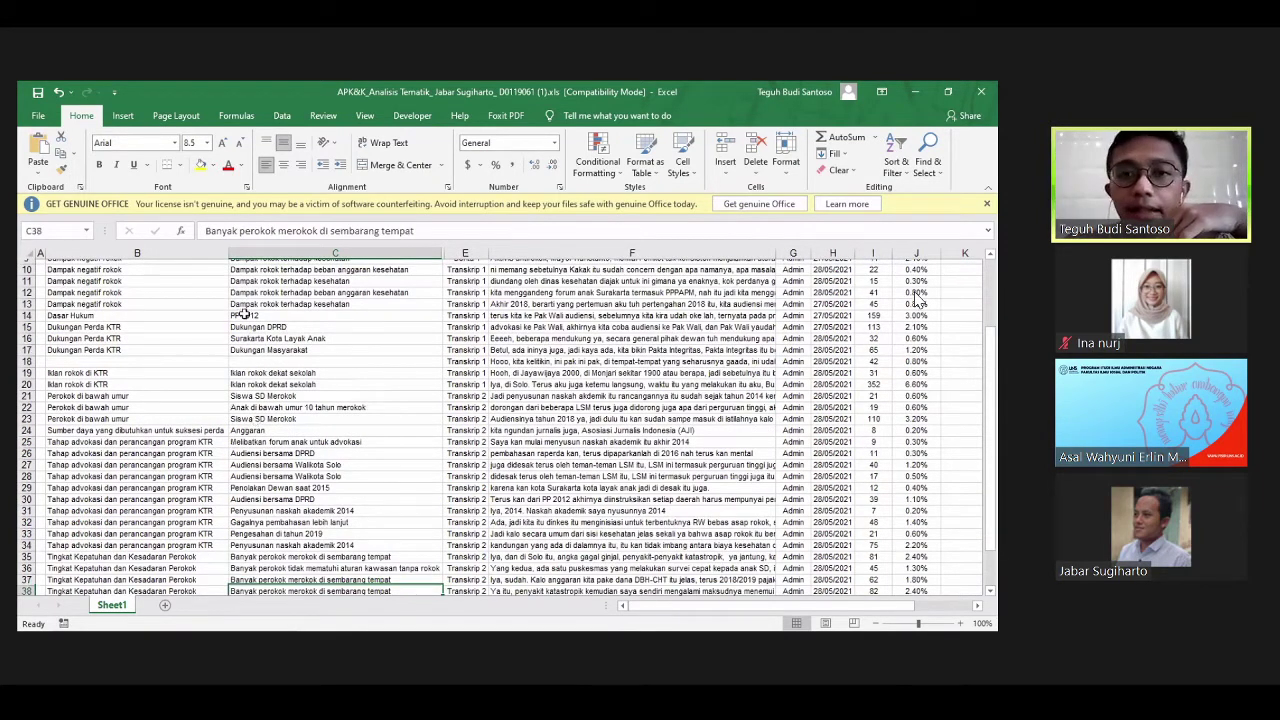
Step: Examine the codes under the category Tingkat Kepatuhan dan Kesadaran Perokok in the table's last rows
key("Down")
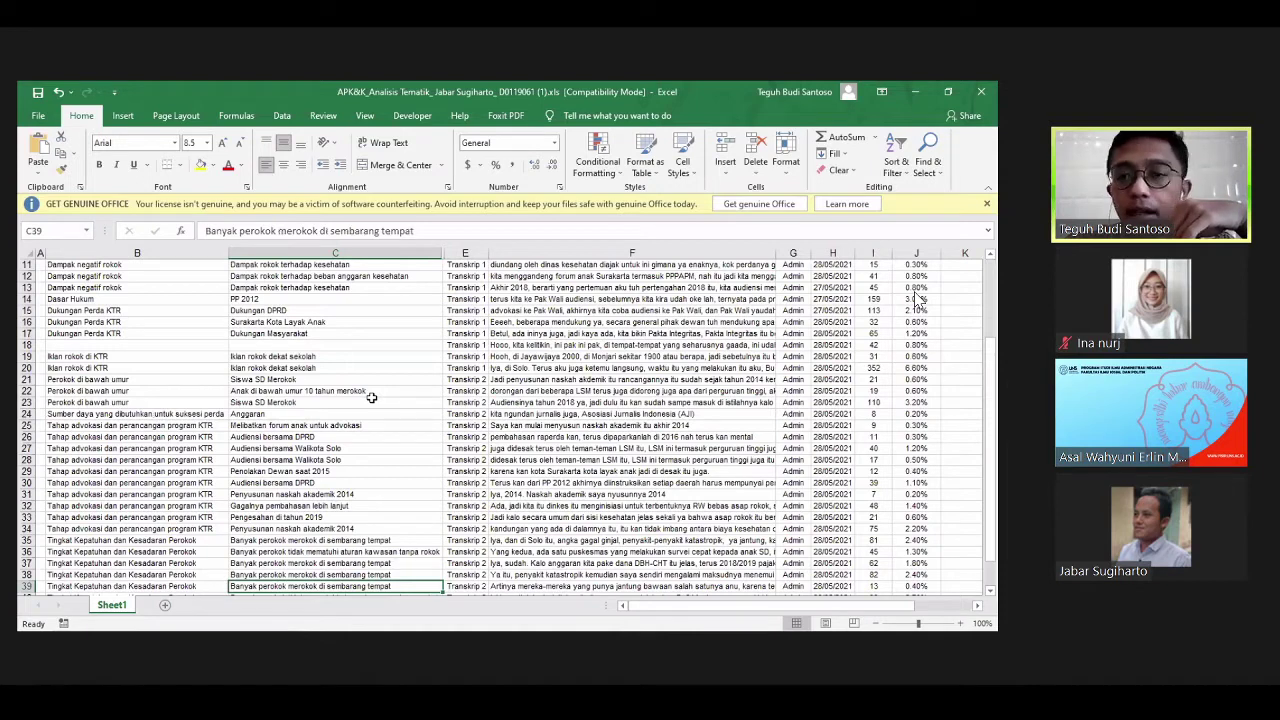
key("Down")
key("Down")
key("Left")
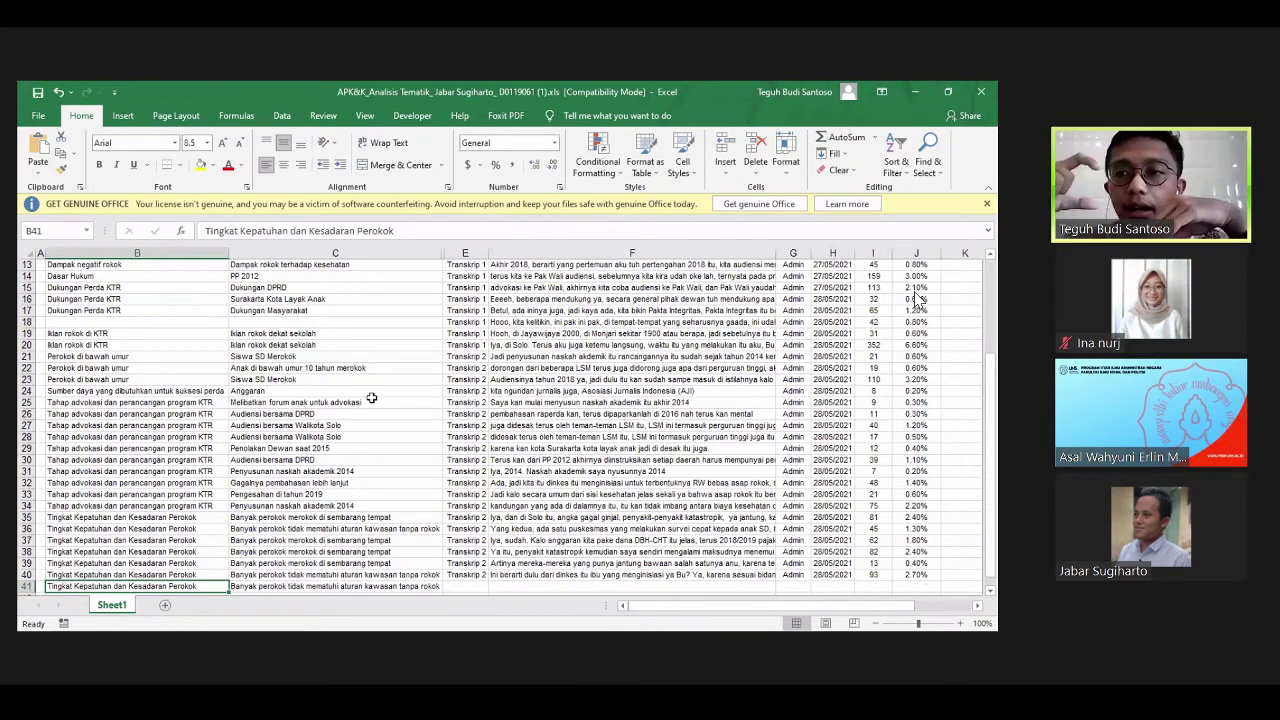
key("Right")
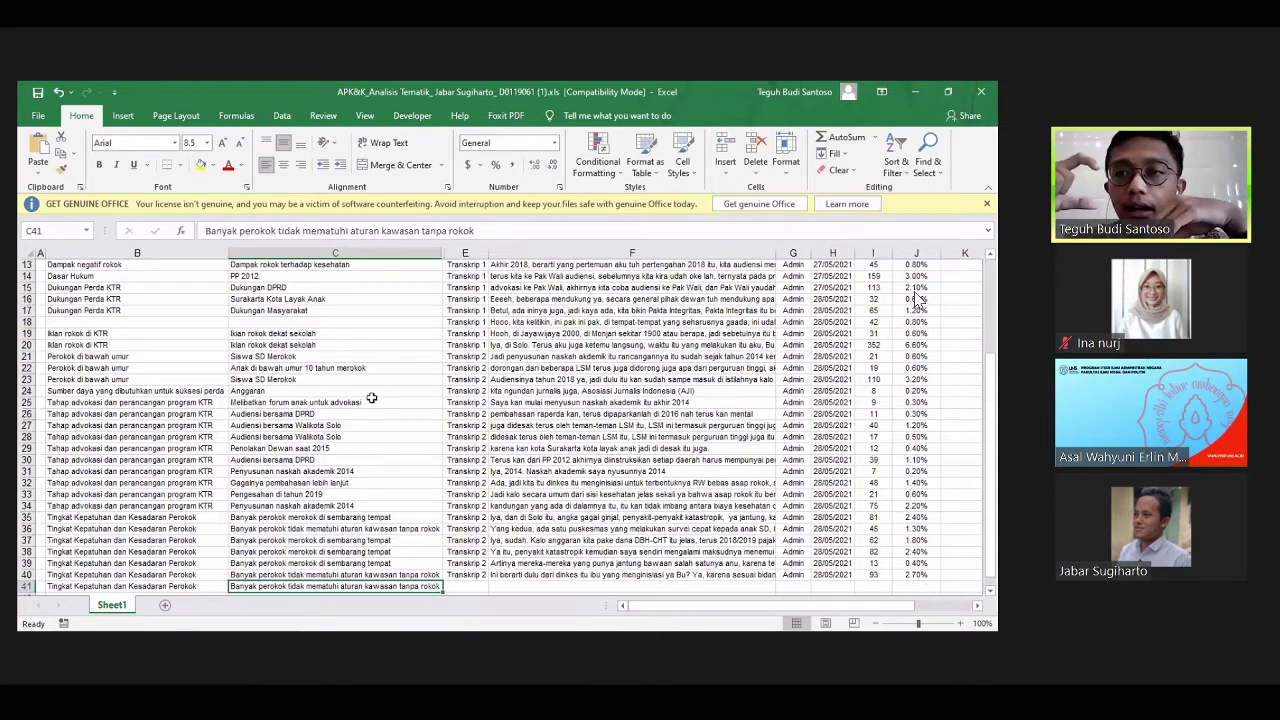
key("Up")
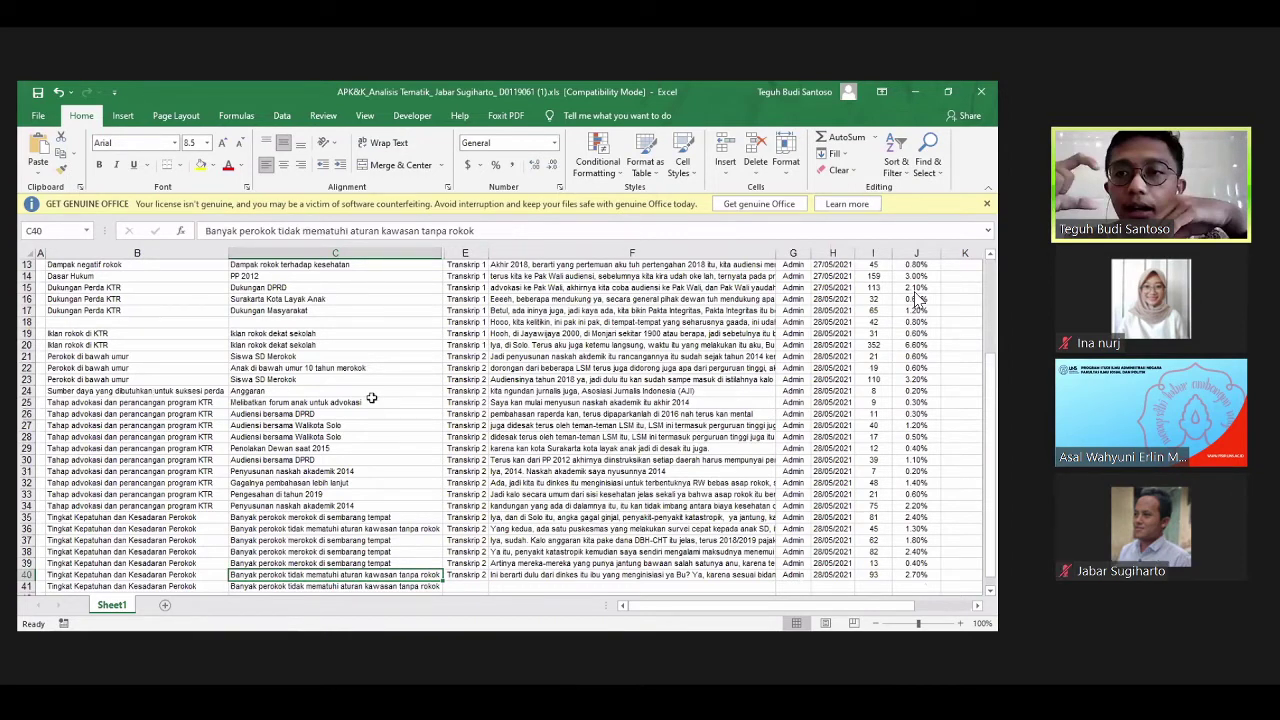
key("Up")
key("Up")
key("Up")
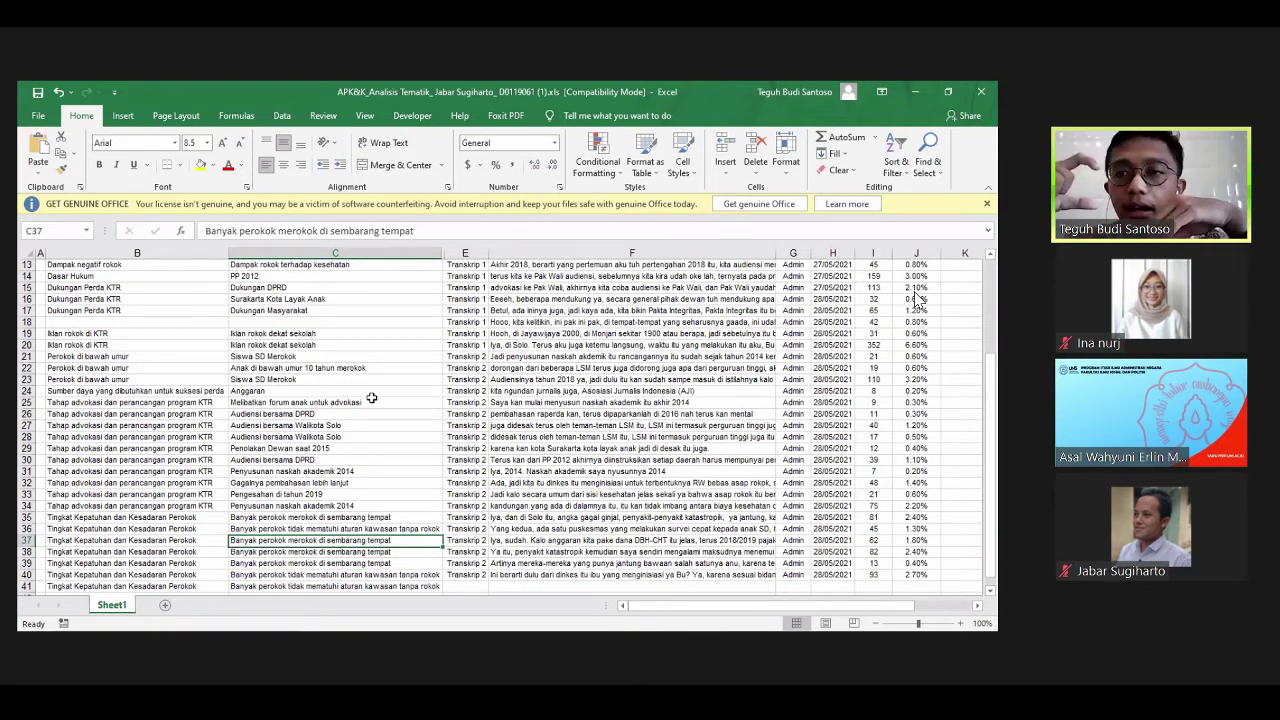
Step: Examine the categories from Perokok di bawah umur in row 22 up to Dasar Hukum and its code in row 14
left_click(137, 368)
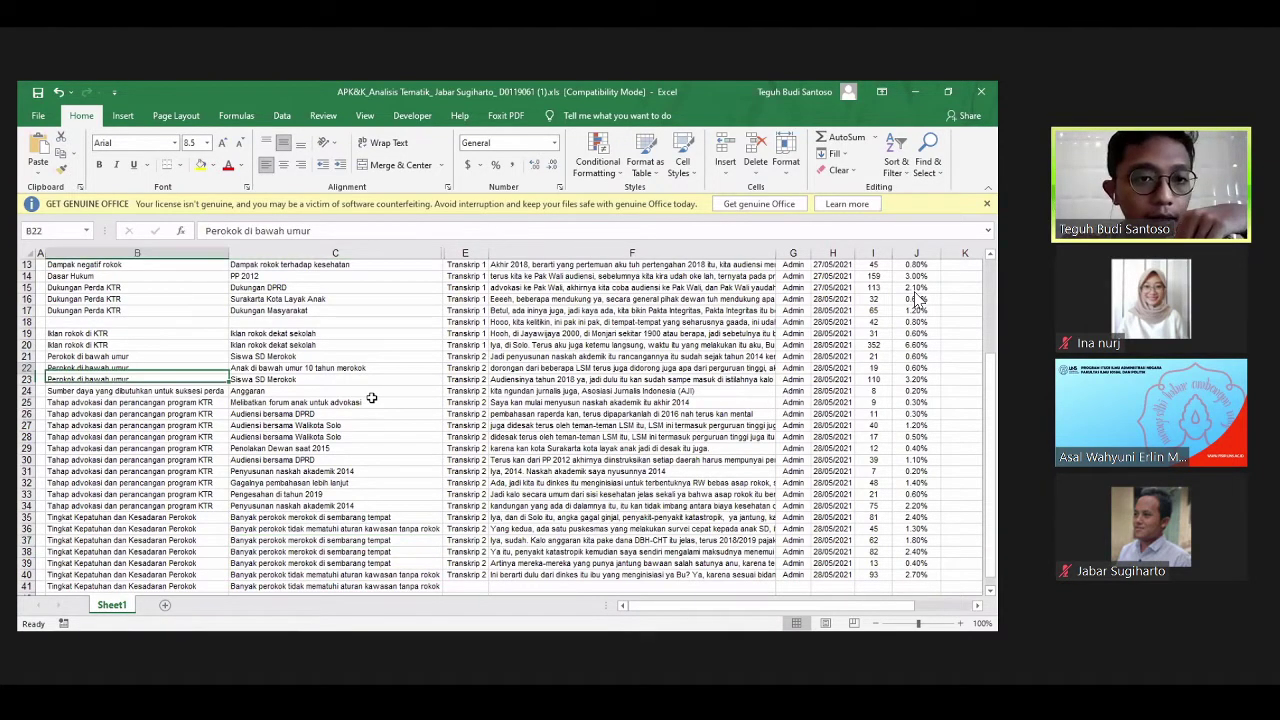
key("Up")
key("Up")
key("Up")
key("Up")
key("Up")
key("Up")
key("Up")
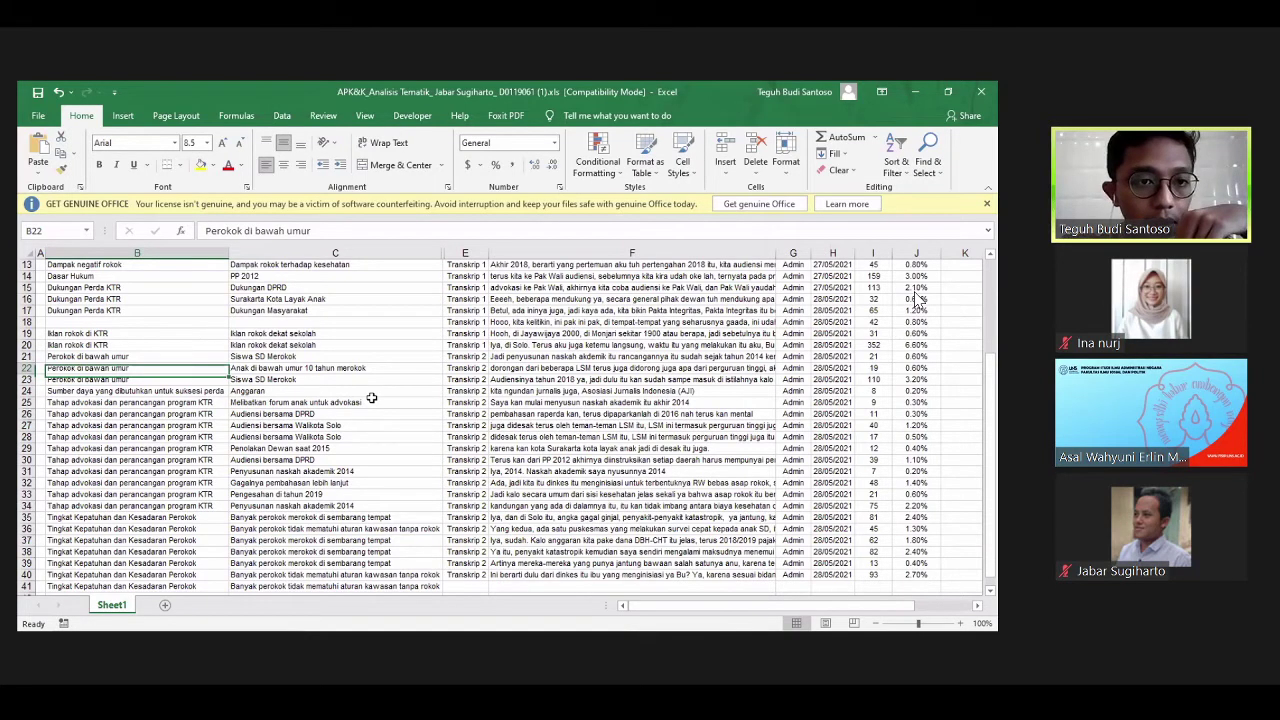
key("Right")
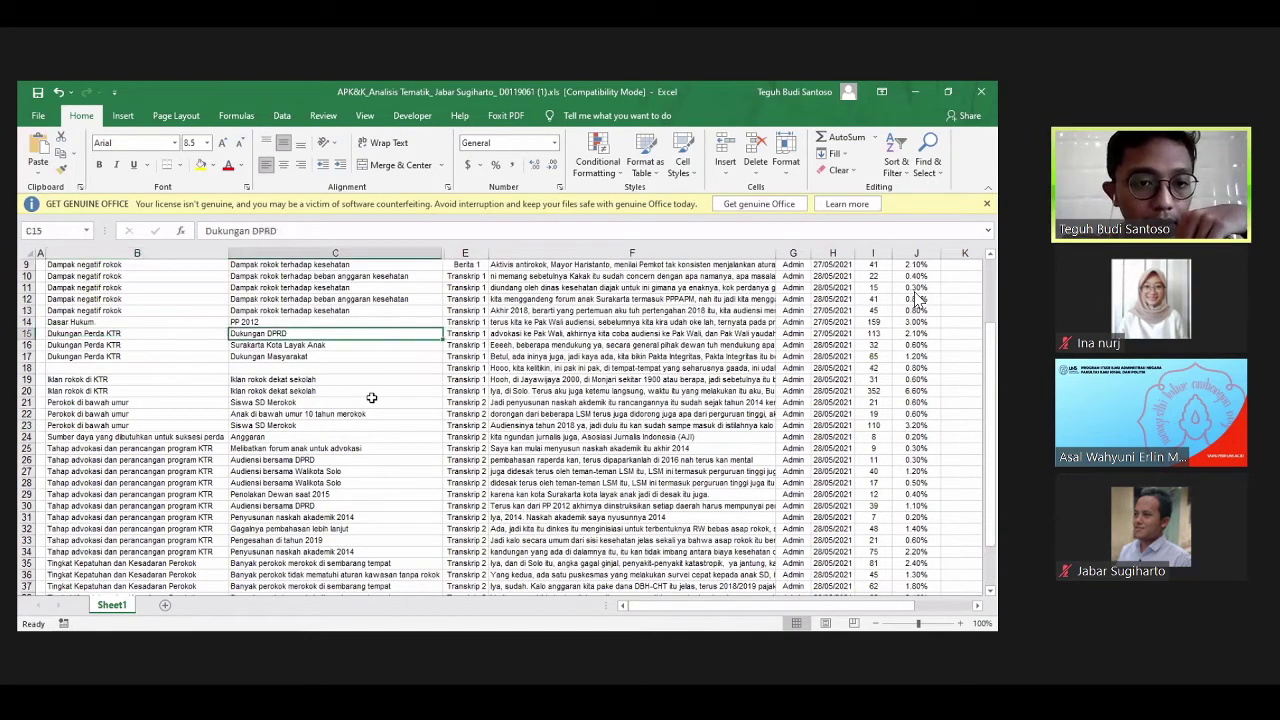
key("Up")
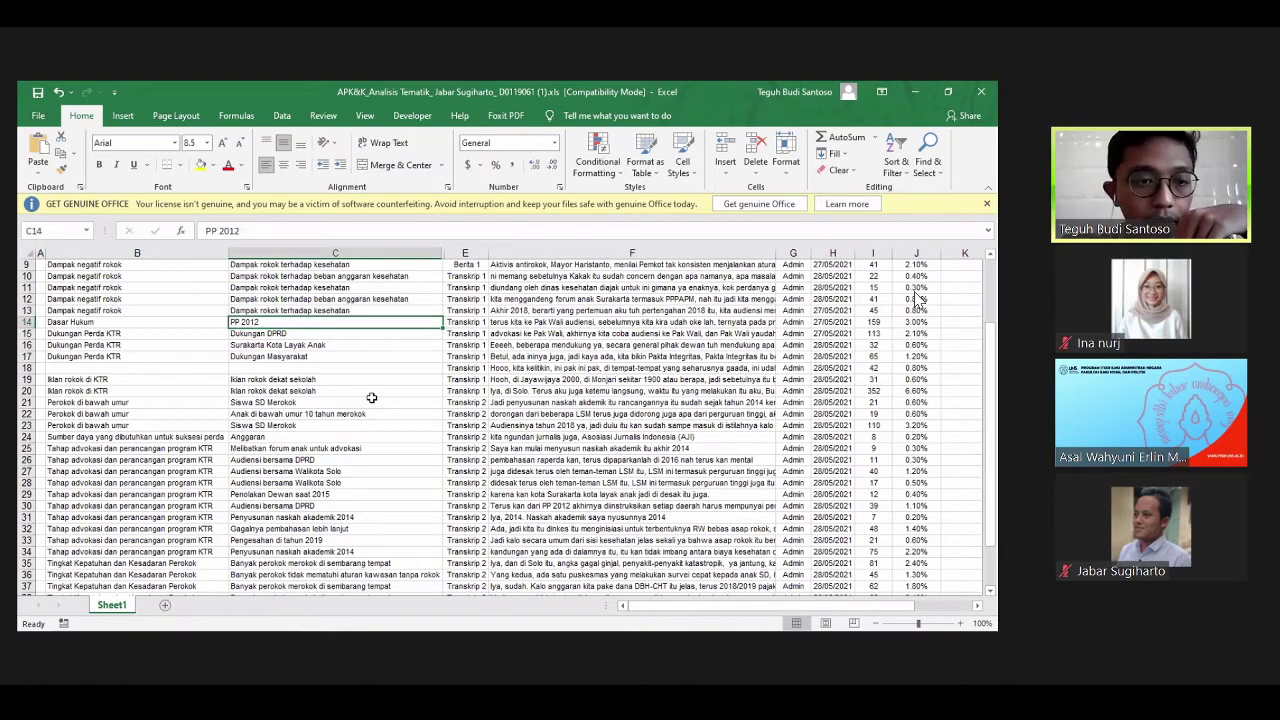
key("Down")
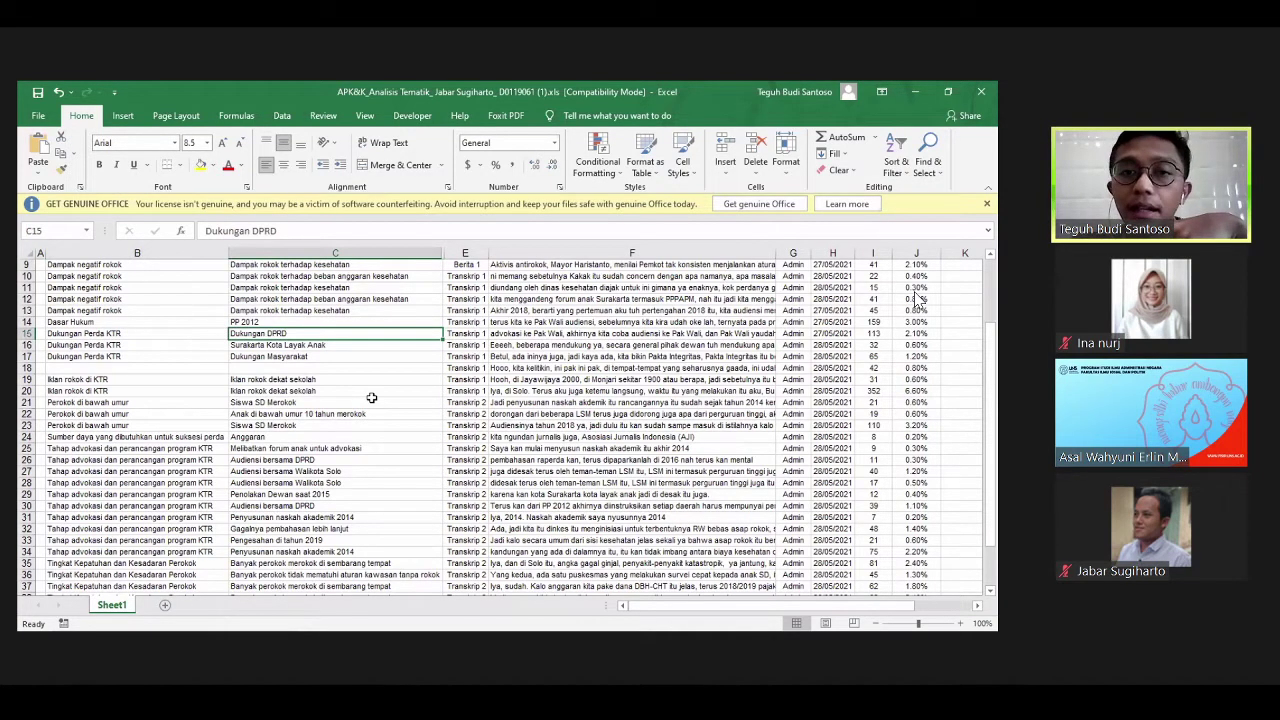
key("Up")
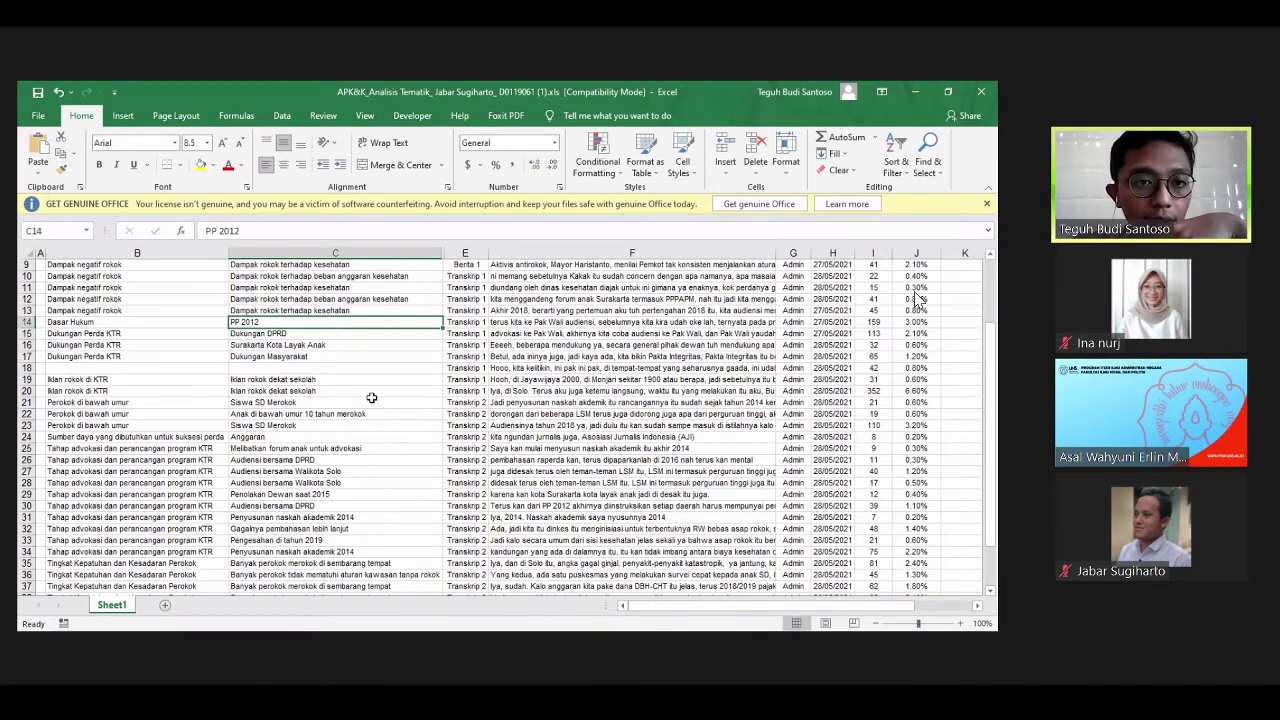
Step: Read through the whole Code column from its header down to the end of the table
key("ctrl+Up")
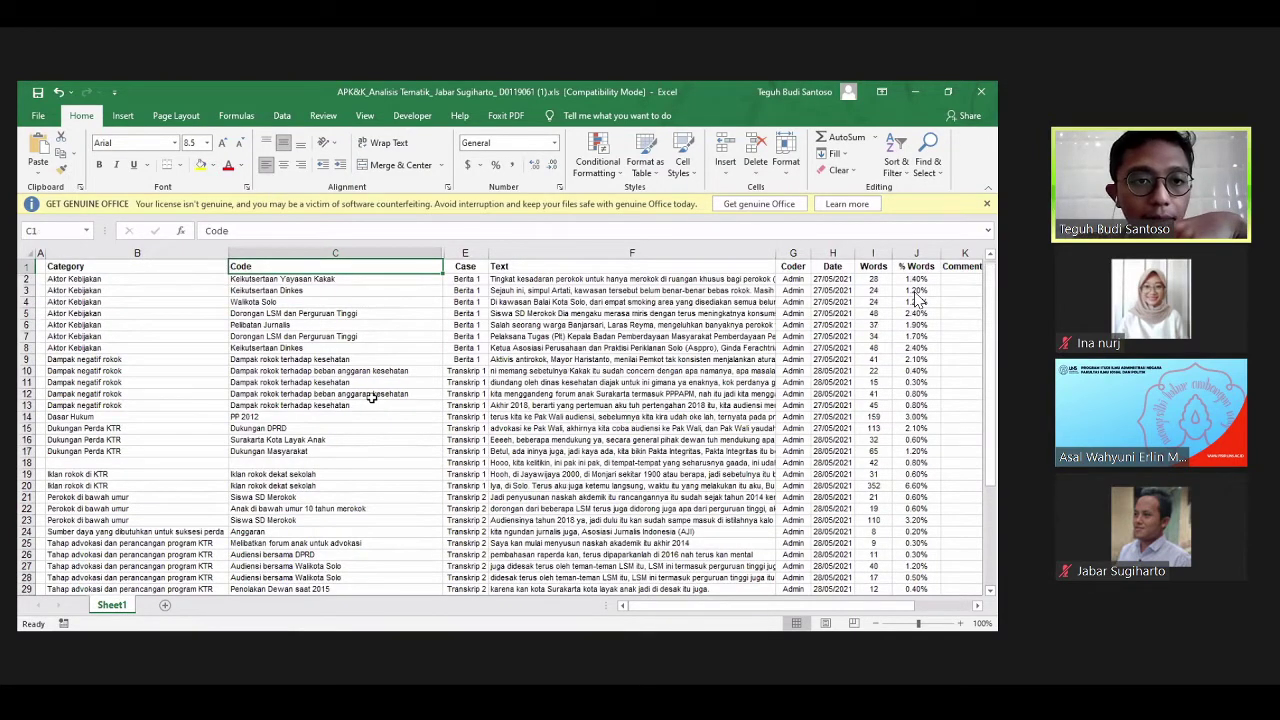
key("Down")
key("Down")
key("Down")
key("Down")
key("Down")
key("Down")
key("Down")
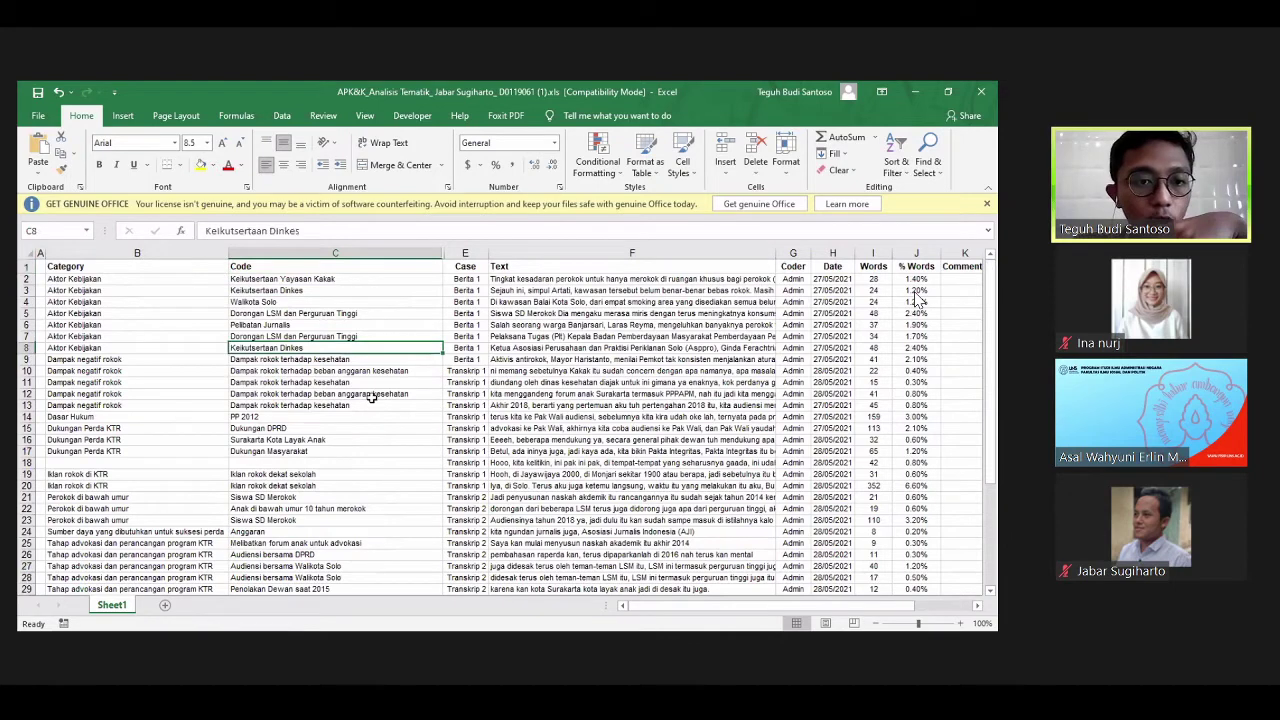
key("Down")
key("Down")
key("Down")
key("Down")
key("Down")
key("Down")
key("Down")
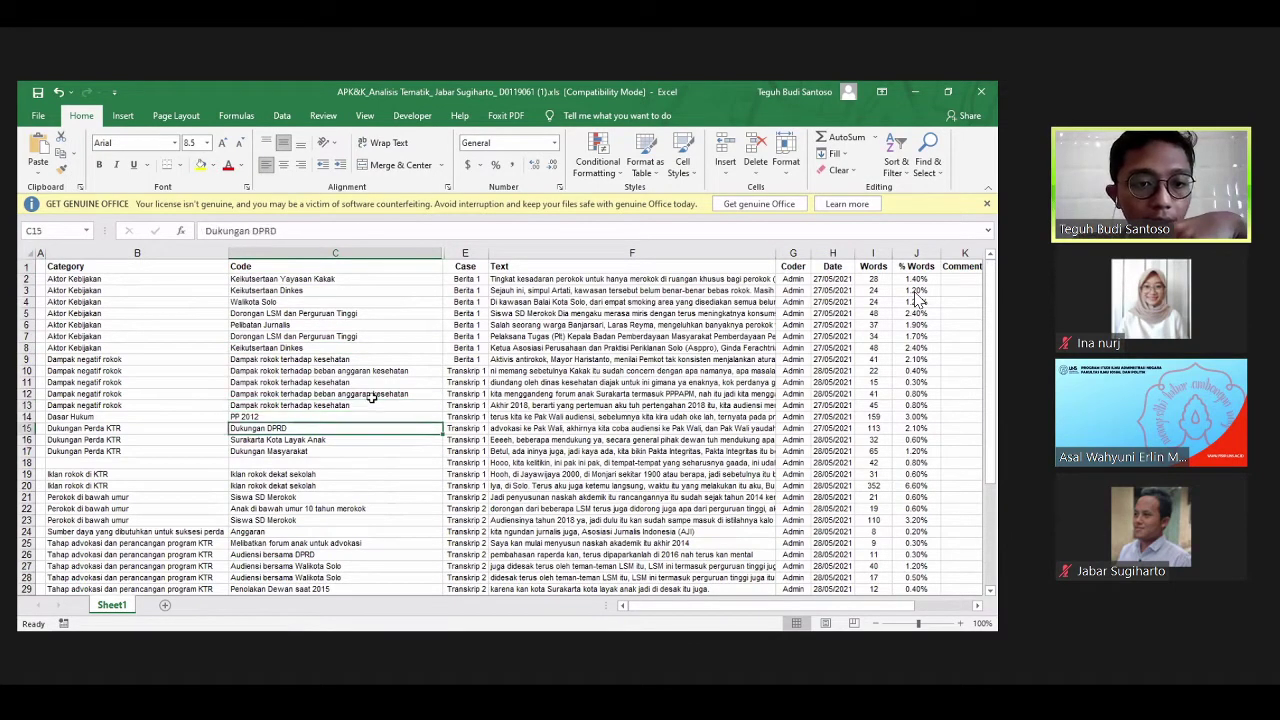
key("Down")
key("Down")
key("Down")
key("Down")
key("Down")
key("Down")
key("Down")
key("Down")
key("Down")
key("Down")
key("Down")
key("Down")
key("Down")
key("Down")
key("Down")
key("Down")
key("Down")
key("Down")
key("Down")
key("Down")
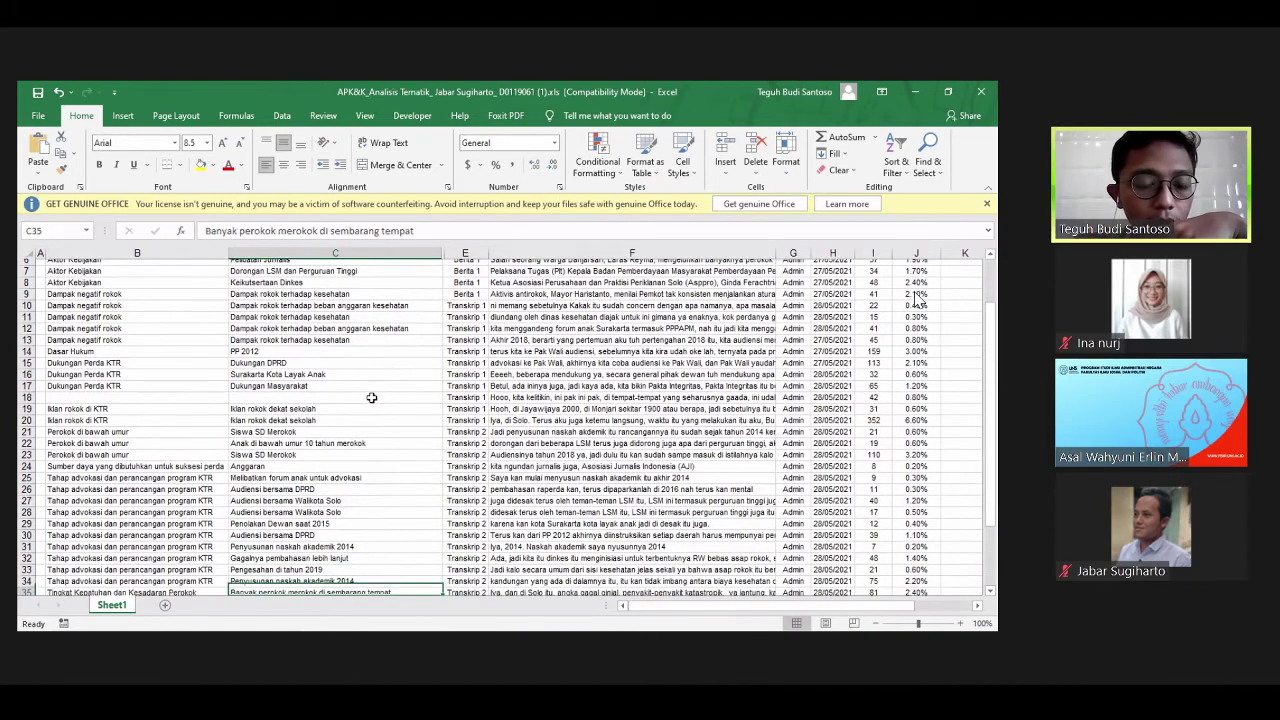
key("Down")
key("Down")
key("Down")
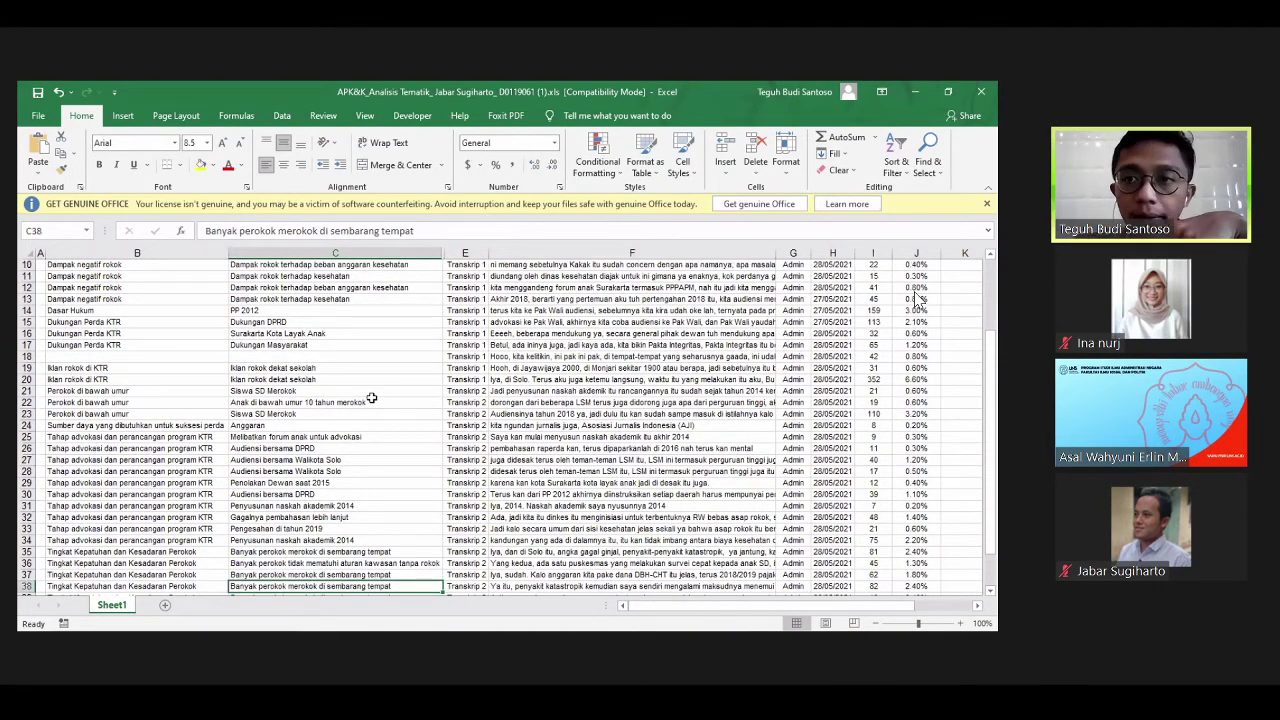
key("Down")
key("Down")
key("Down")
key("Down")
key("Down")
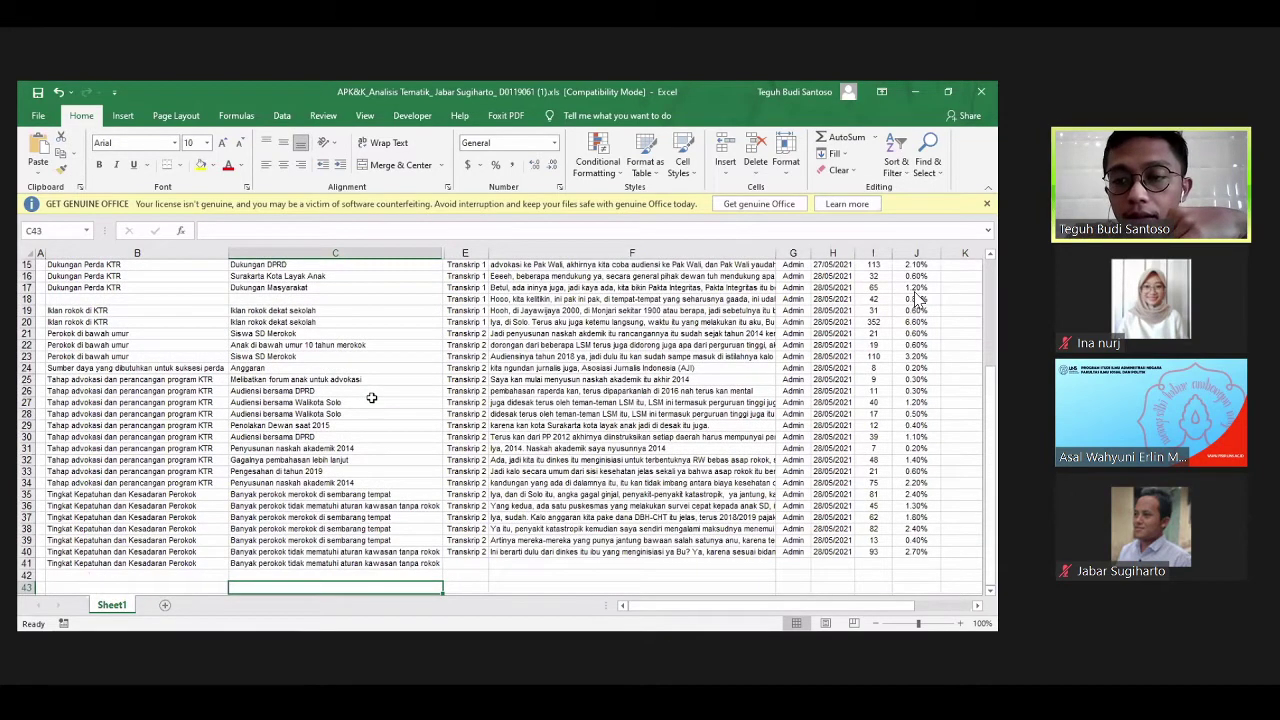
Step: Review the codes from the table's end back up to Audiensi bersama DPRD in row 30
key("Up")
key("Up")
key("Up")
key("Up")
key("Up")
key("Up")
key("Up")
key("Up")
key("Up")
key("Up")
key("Up")
key("Up")
key("Up")
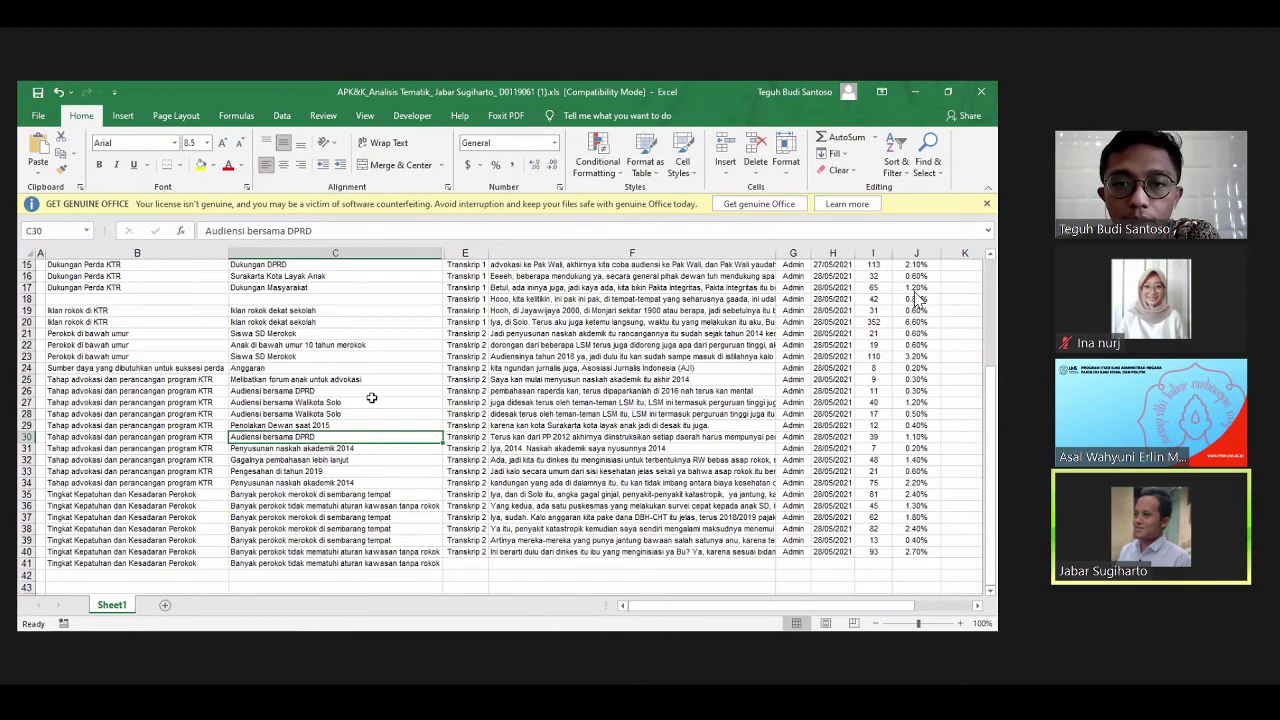
Step: Read the interview excerpts in the Text column from row 30 up to row 17
key("Right")
key("Right")
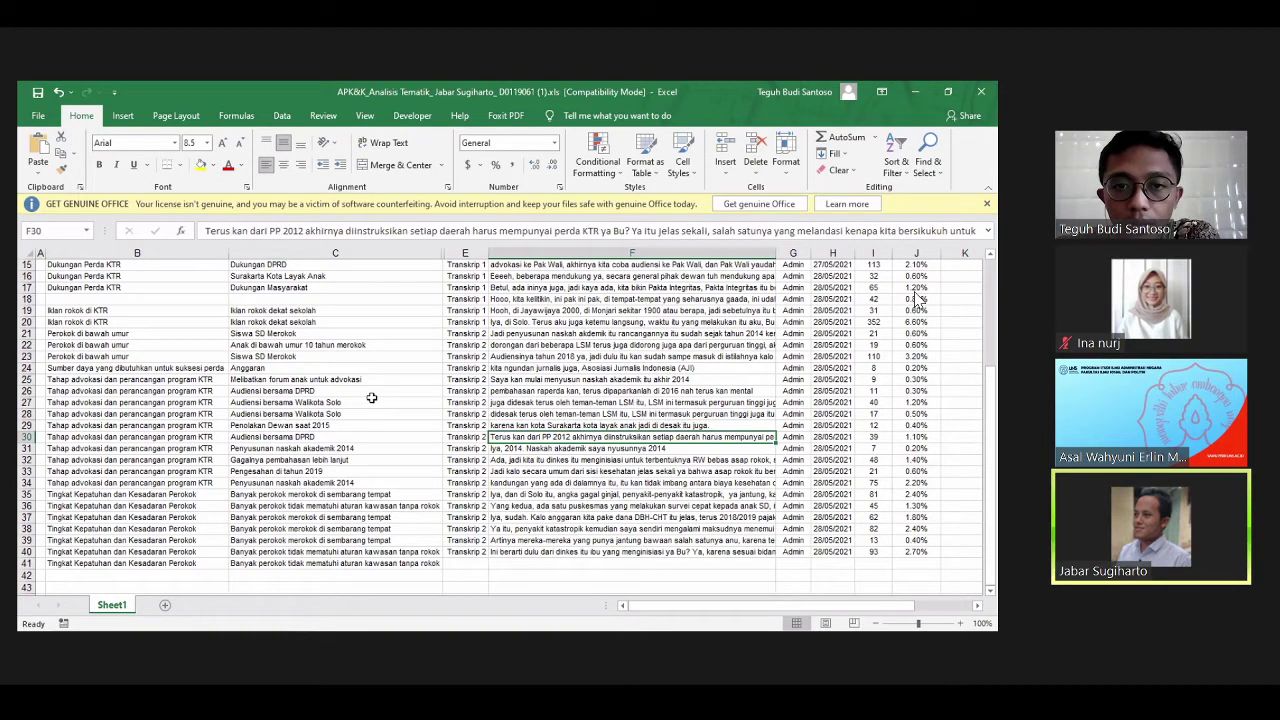
key("Up")
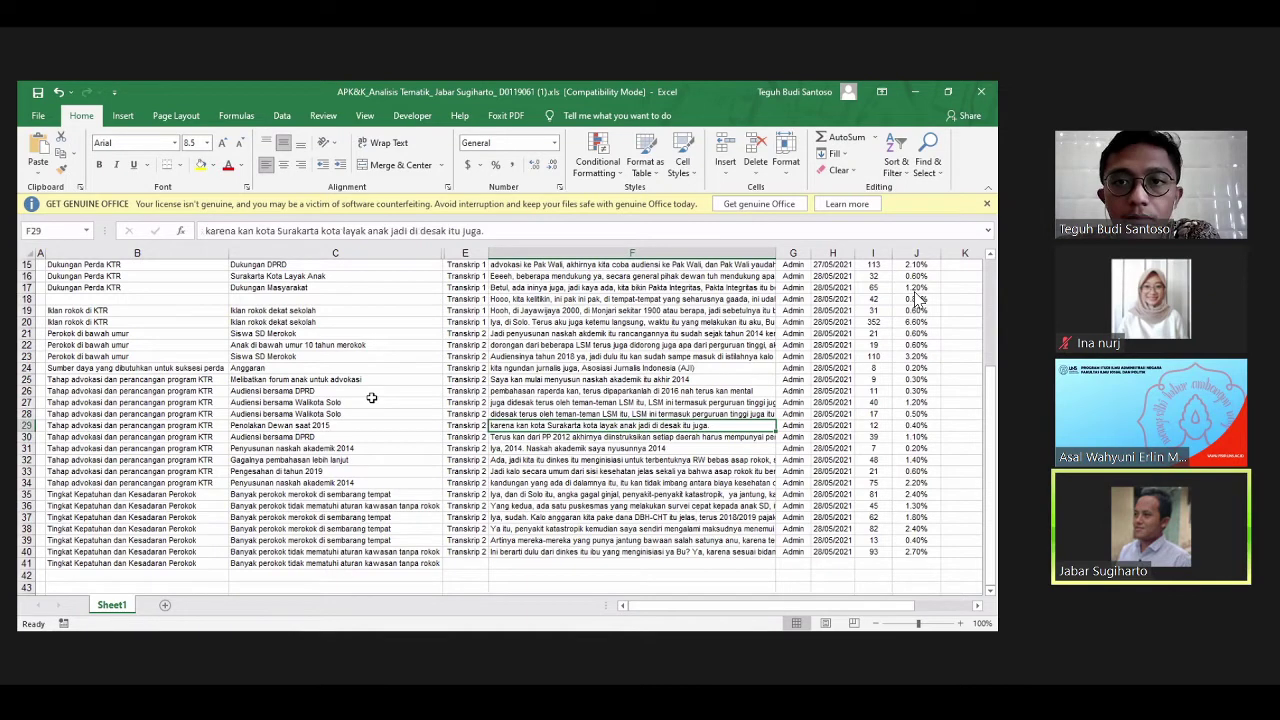
key("Up")
key("Up")
key("Up")
key("Up")
key("Up")
key("Up")
key("Up")
key("Up")
key("Up")
key("Up")
key("Up")
key("Up")
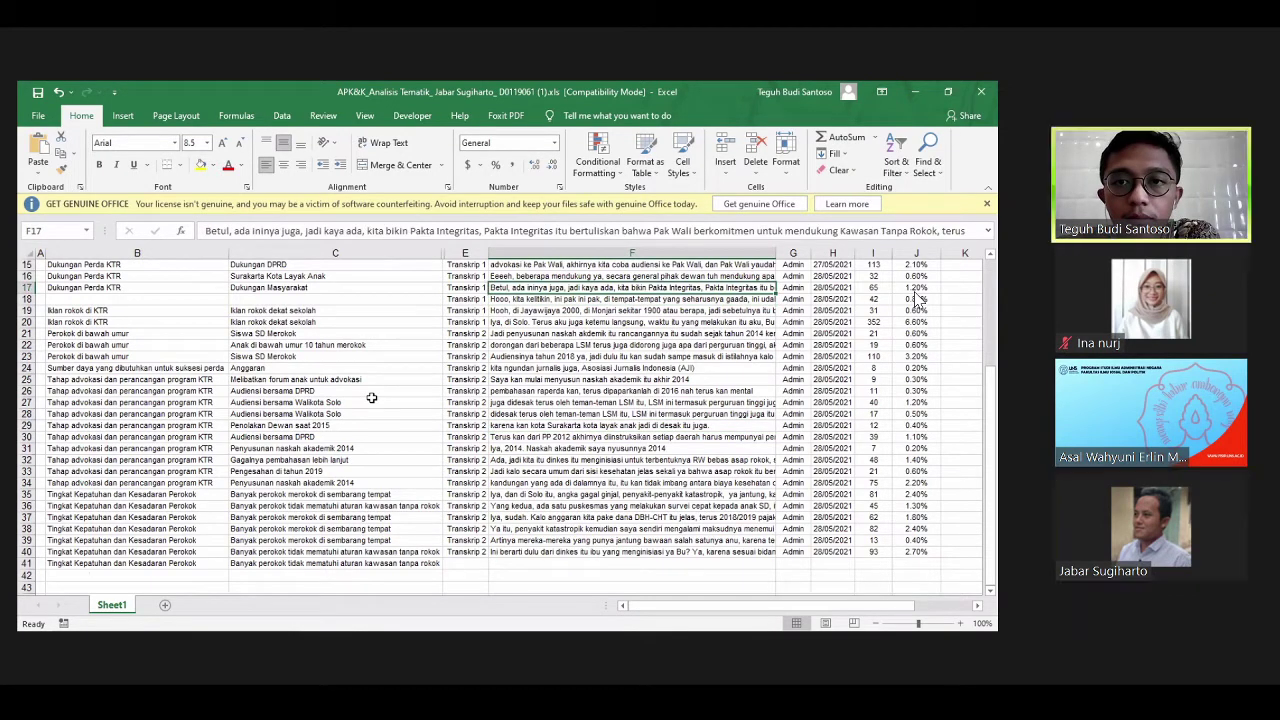
Step: Review the Code column from Dukungan Masyarakat in row 17 up to the column header
key("Left")
key("Left")
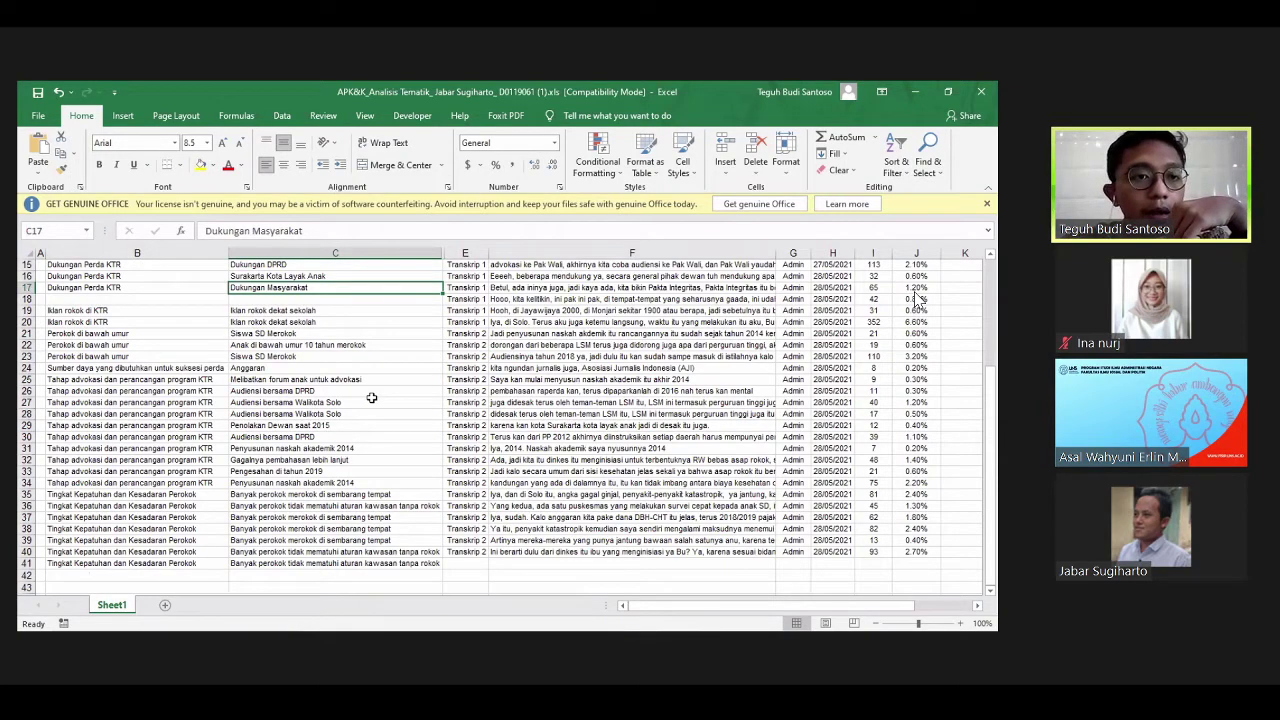
key("Up")
key("Up")
key("Up")
key("Up")
key("Up")
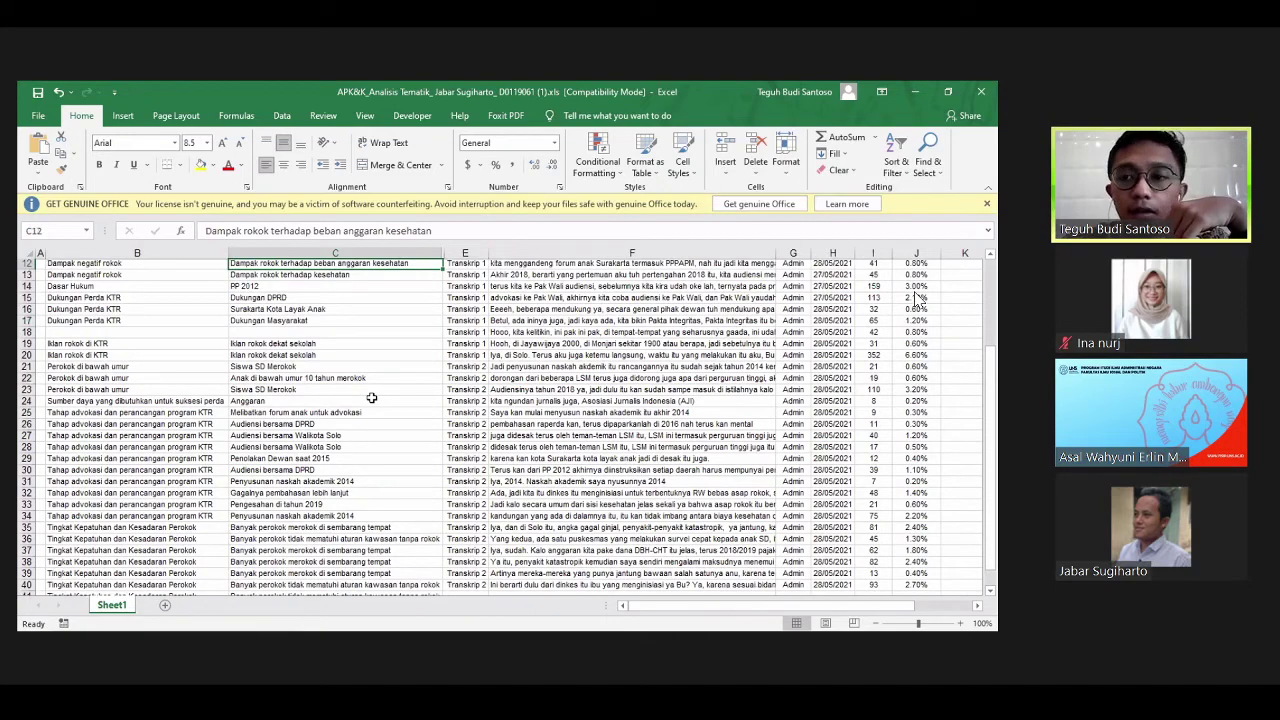
key("Up")
key("Up")
key("Up")
key("Up")
key("Up")
key("Up")
key("Up")
key("Up")
key("Up")
key("Up")
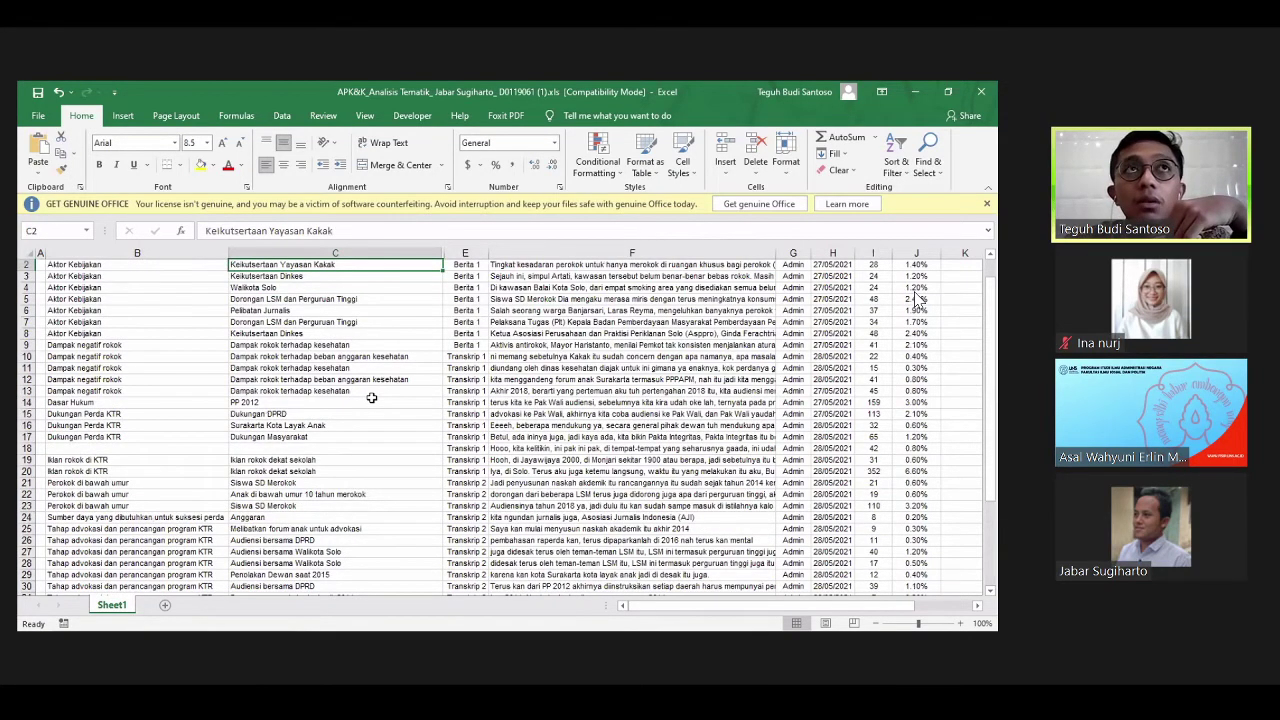
key("Up")
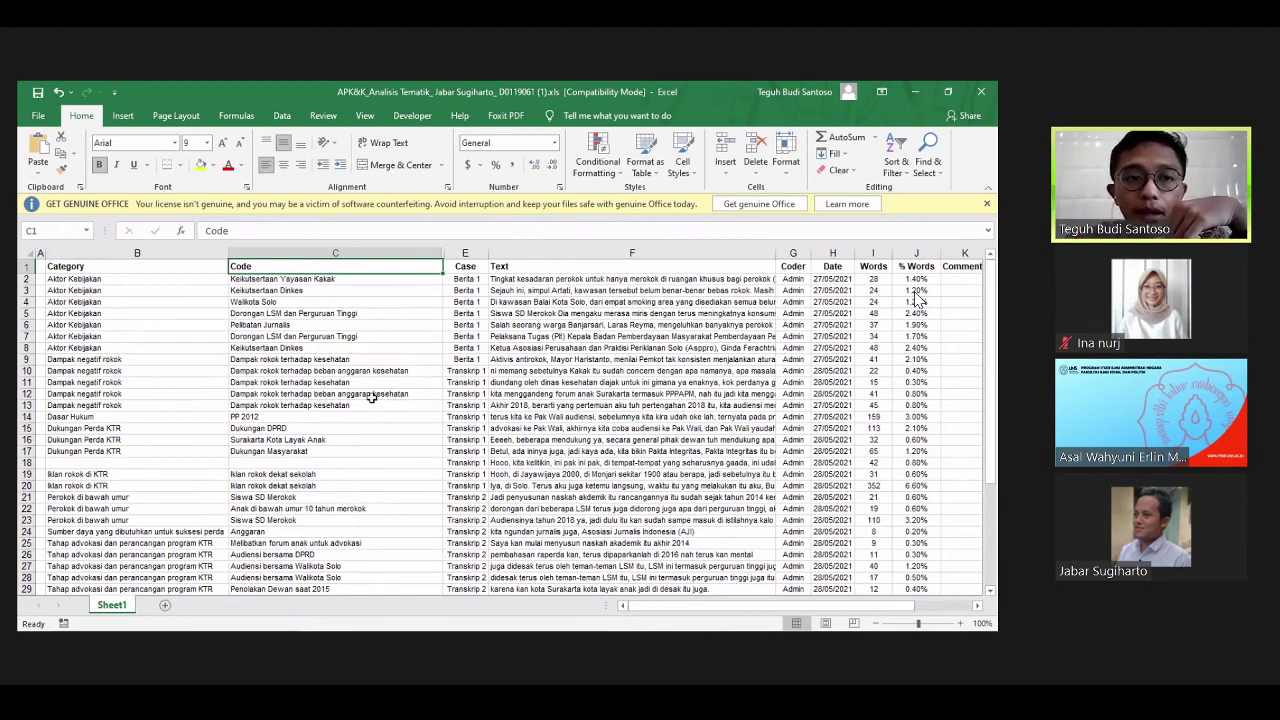
Step: Go through the Code column again from the first entry down to row 40, comparing the codes with their categories
key("Down")
key("Down")
key("Down")
key("Down")
key("Down")
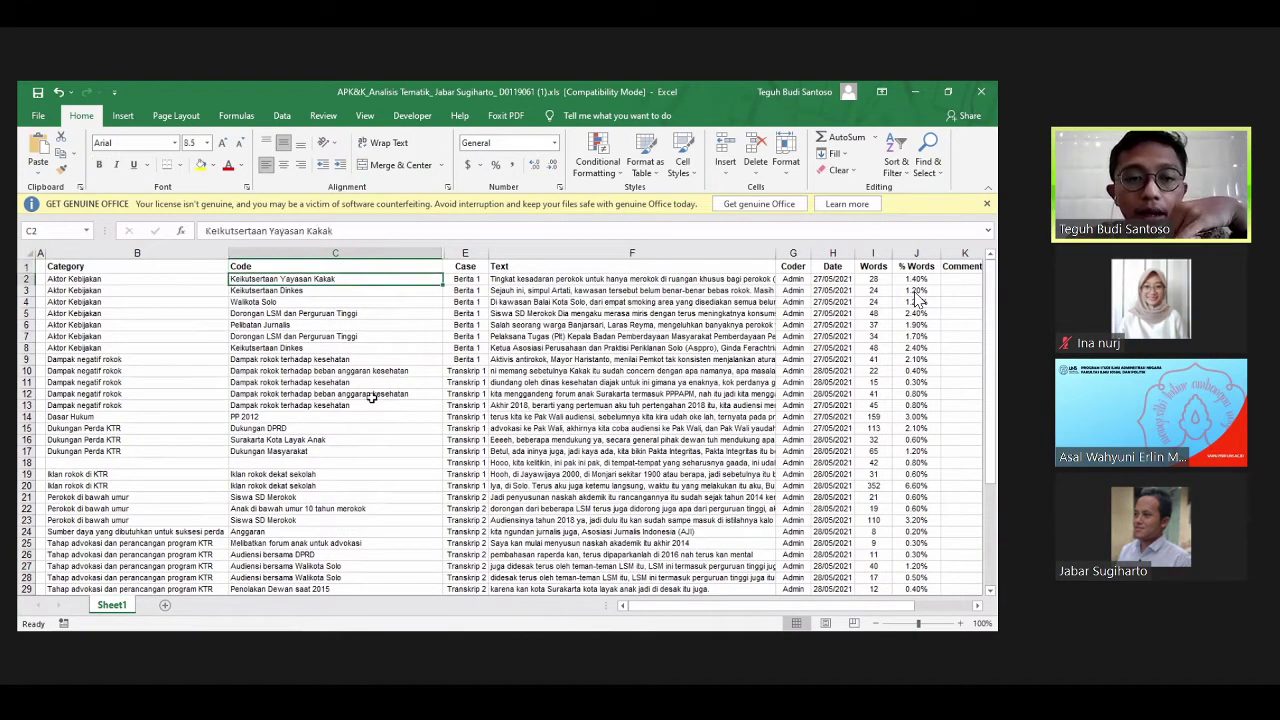
key("Down")
key("Down")
key("Down")
key("Down")
key("Down")
key("Down")
key("Down")
key("Down")
key("Down")
key("Down")
key("Down")
key("Down")
key("Down")
key("Down")
key("Down")
key("Down")
key("Down")
key("Down")
key("Down")
key("Down")
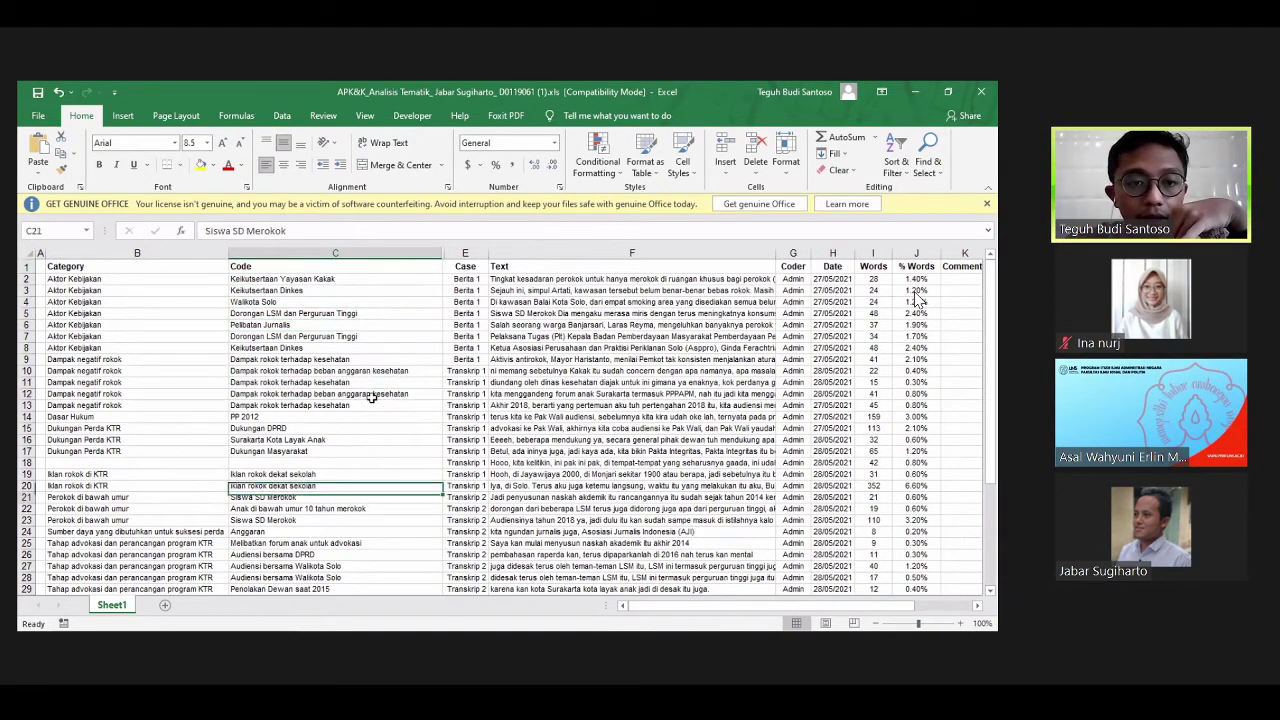
key("Down")
key("Down")
key("Down")
key("Down")
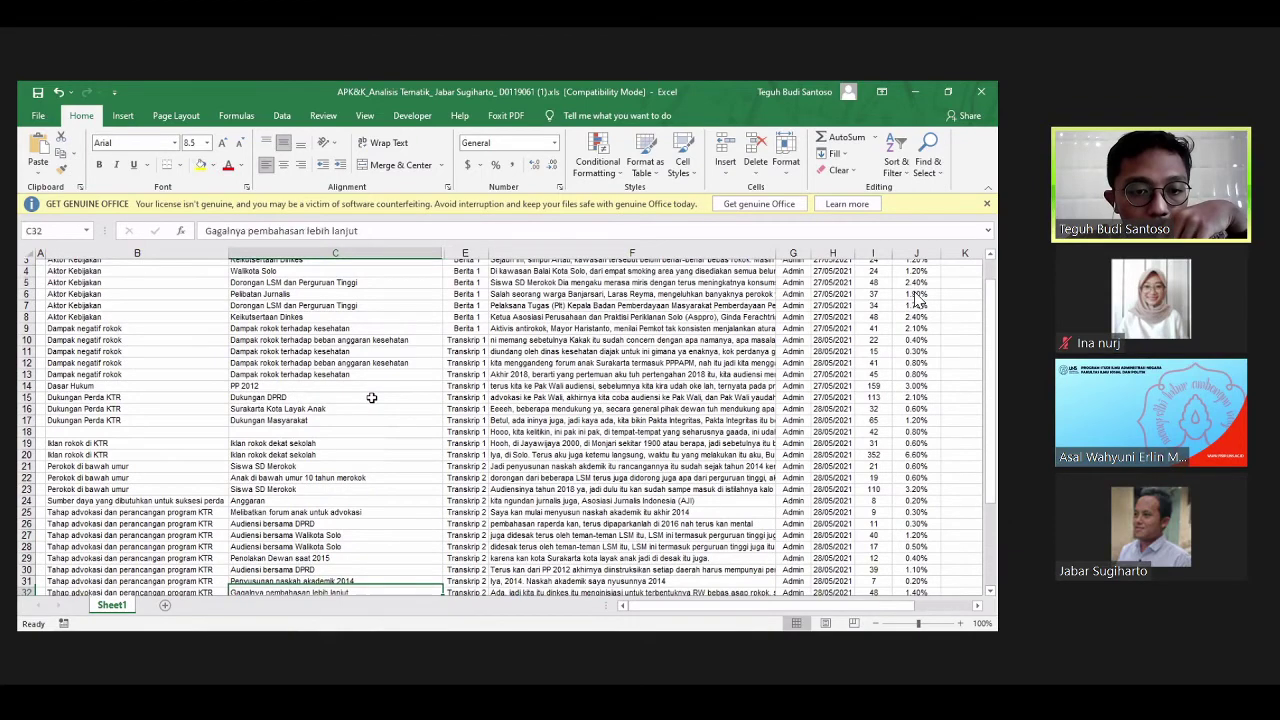
key("Down")
key("Down")
key("Down")
key("Down")
key("Down")
key("Down")
key("Down")
key("Down")
key("Down")
key("Down")
key("Down")
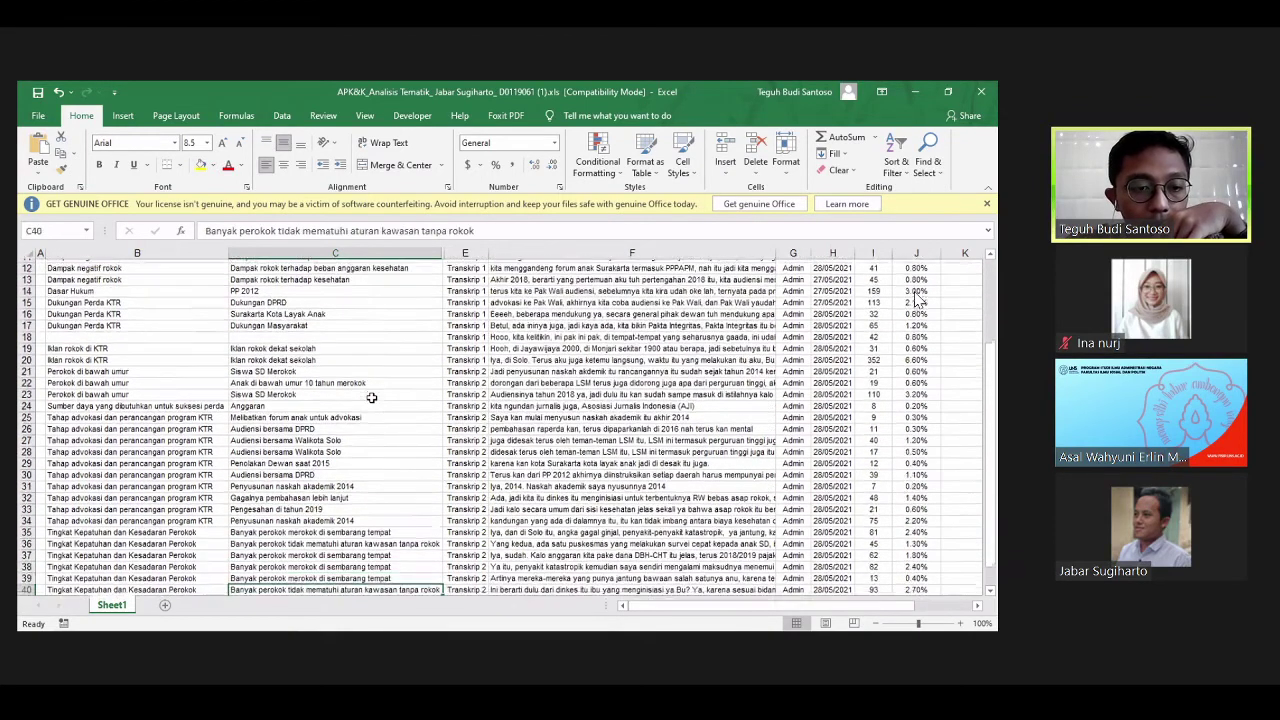
Step: Review the last codes, then go through the Category column from row 41 up past Tahap advokasi dan perancangan program KTR in row 34
key("Up")
key("Up")
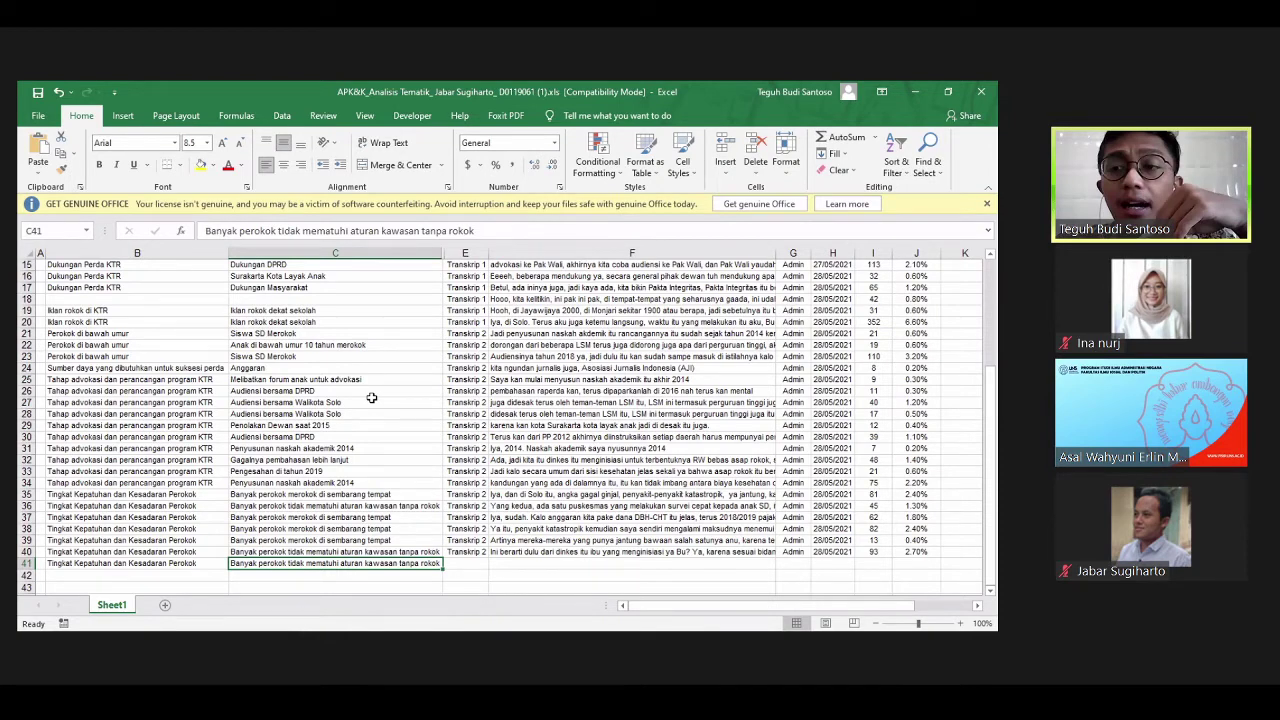
key("Left")
key("Up")
key("Up")
key("Up")
key("Up")
key("Up")
key("Up")
key("Up")
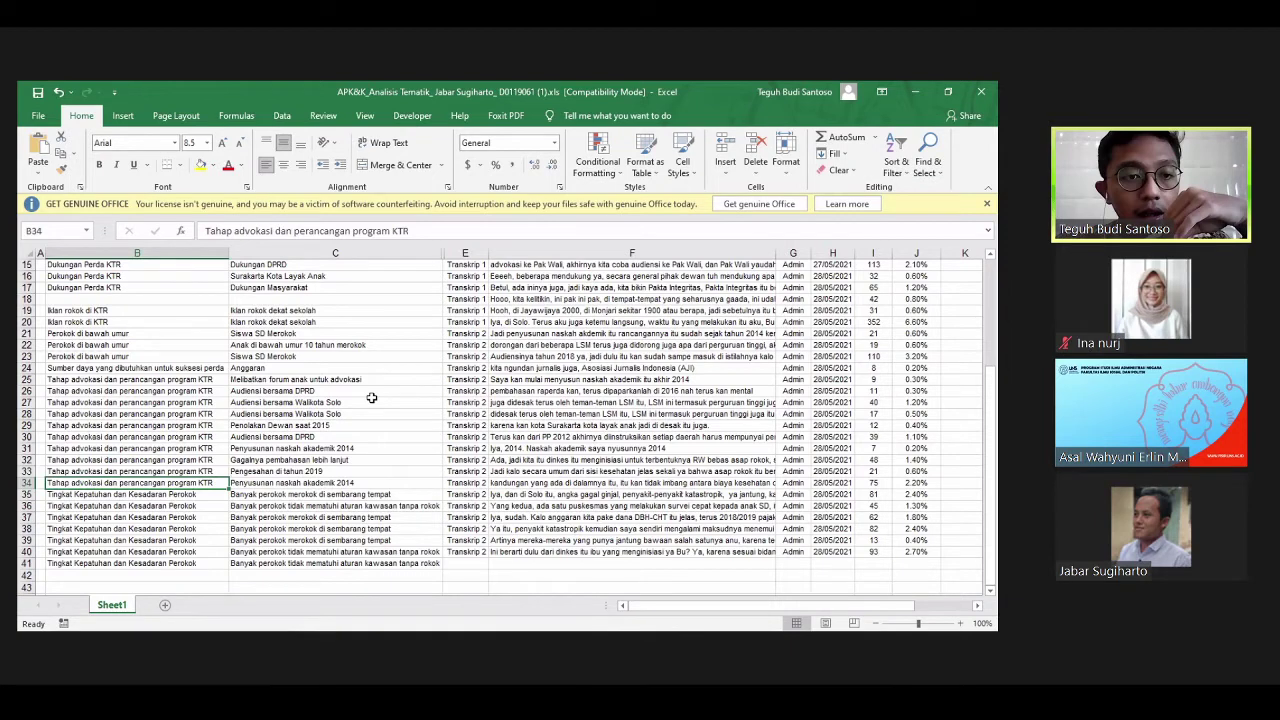
key("Up")
key("Up")
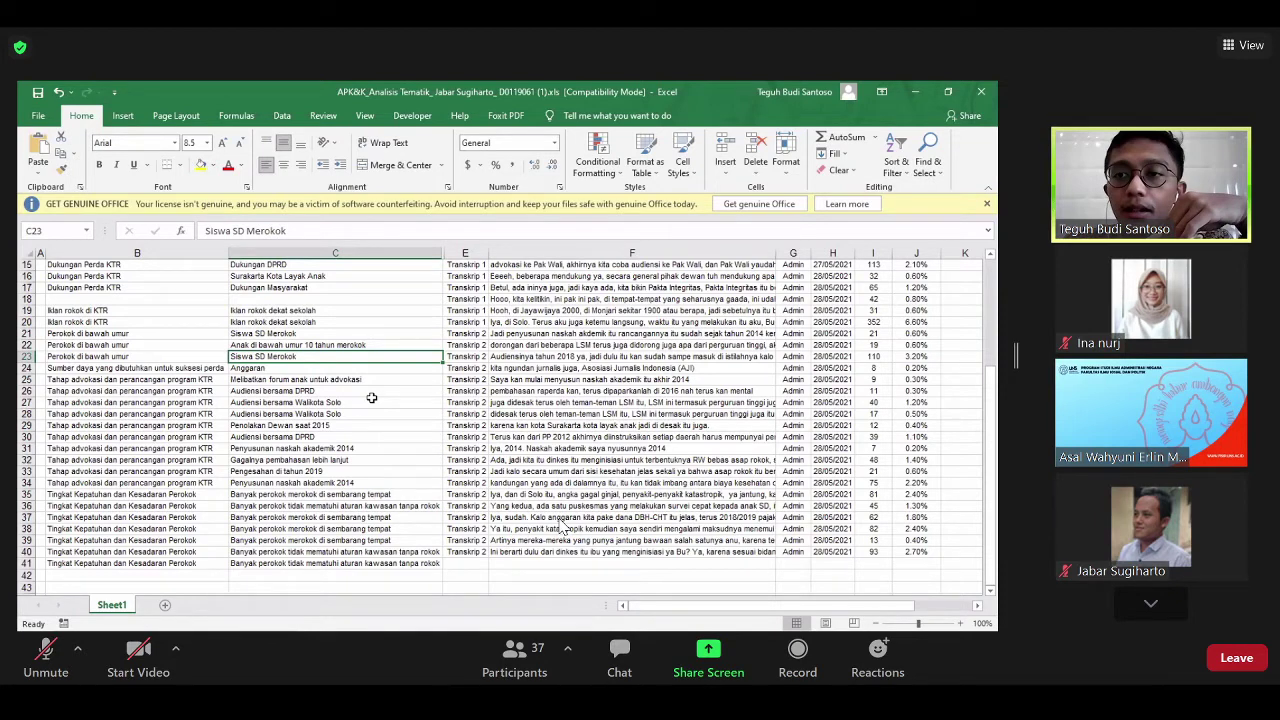
Step: Return from Siswa SD Merokok in row 23 to the Code column header in row 1
key("ctrl+Up")
key("ctrl+Up")
key("ctrl+Up")
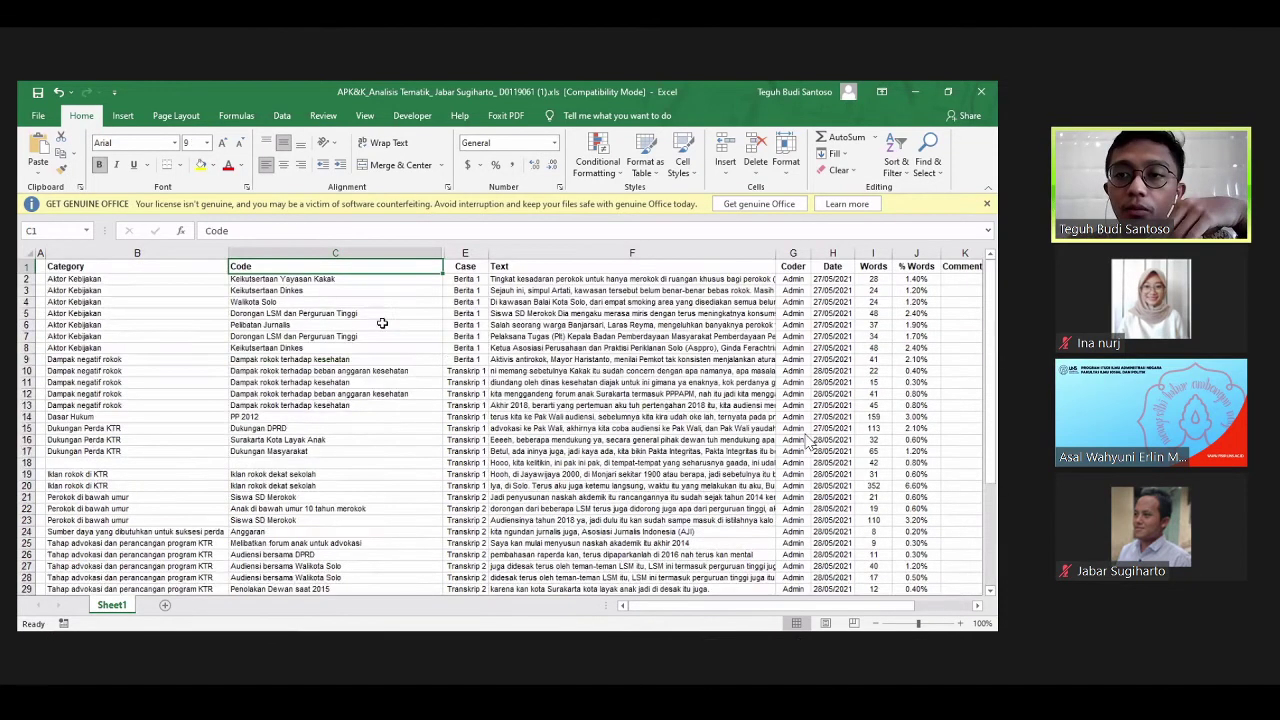
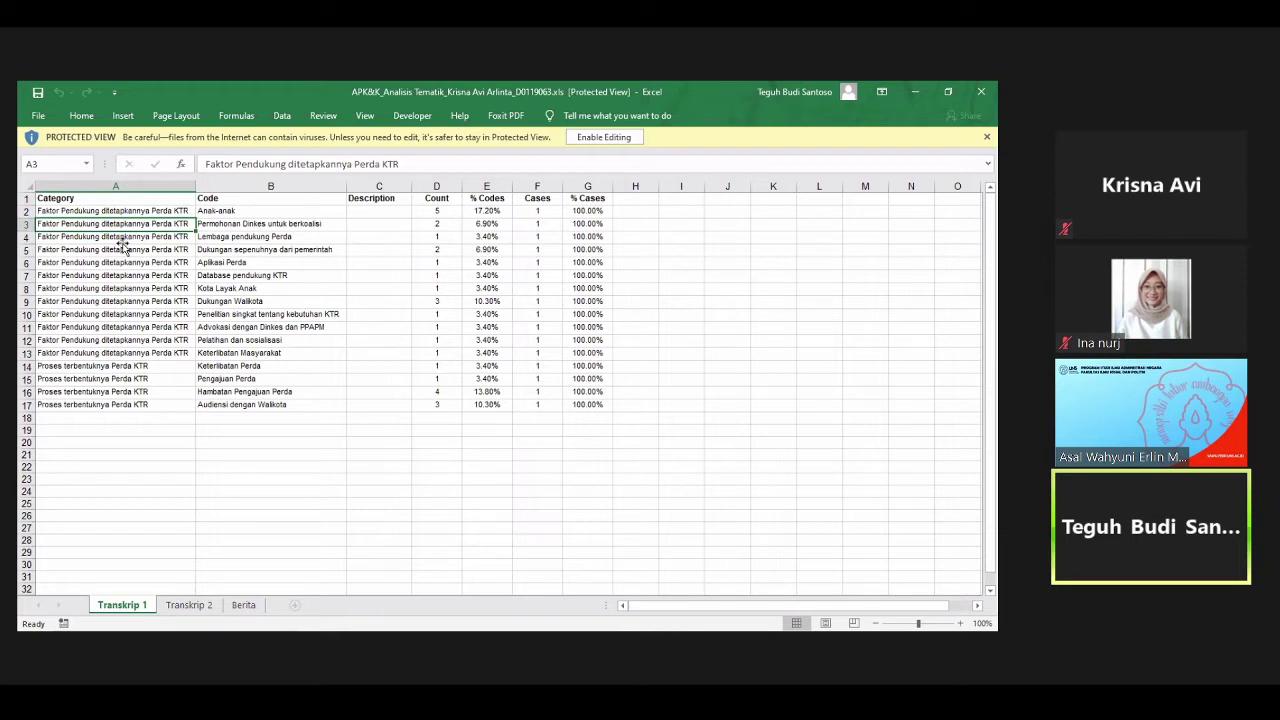
Step: Go through the codes on the Transkrip 1 sheet down to Keterlibatan Masyarakat and switch to the Transkrip 2 sheet
key("Right")
key("Down")
key("Down")
key("Down")
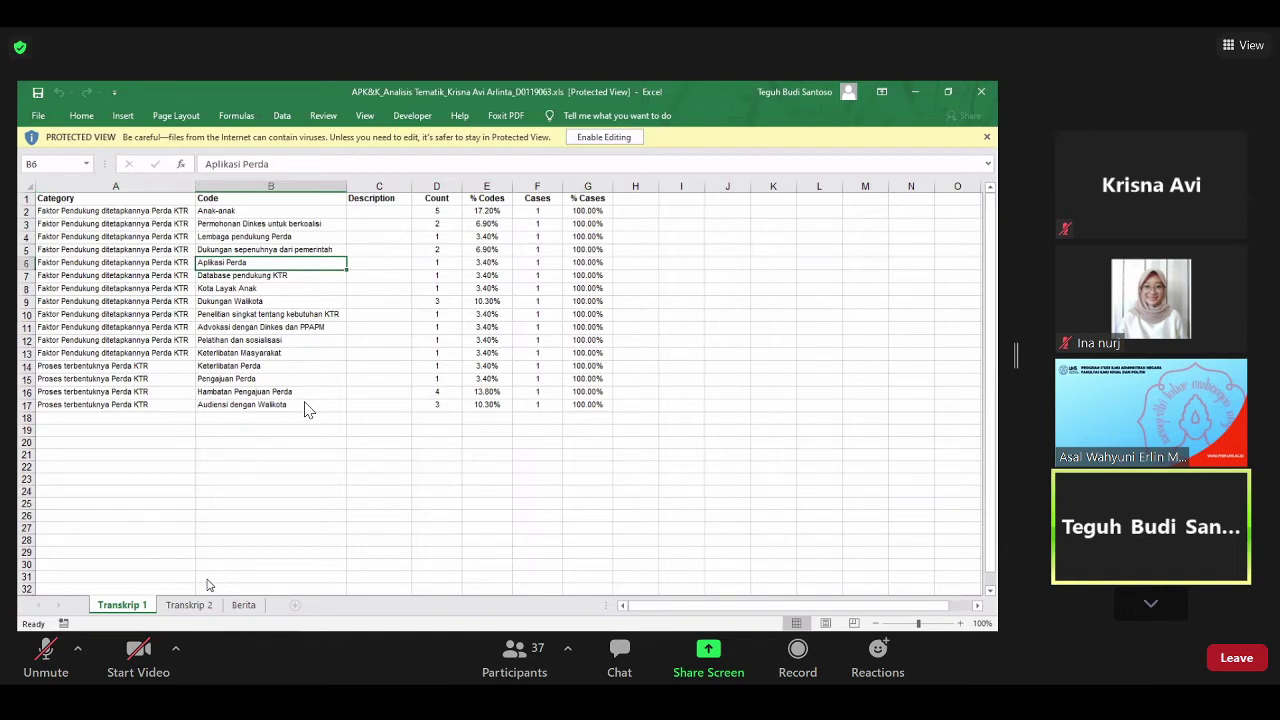
left_click(288, 351)
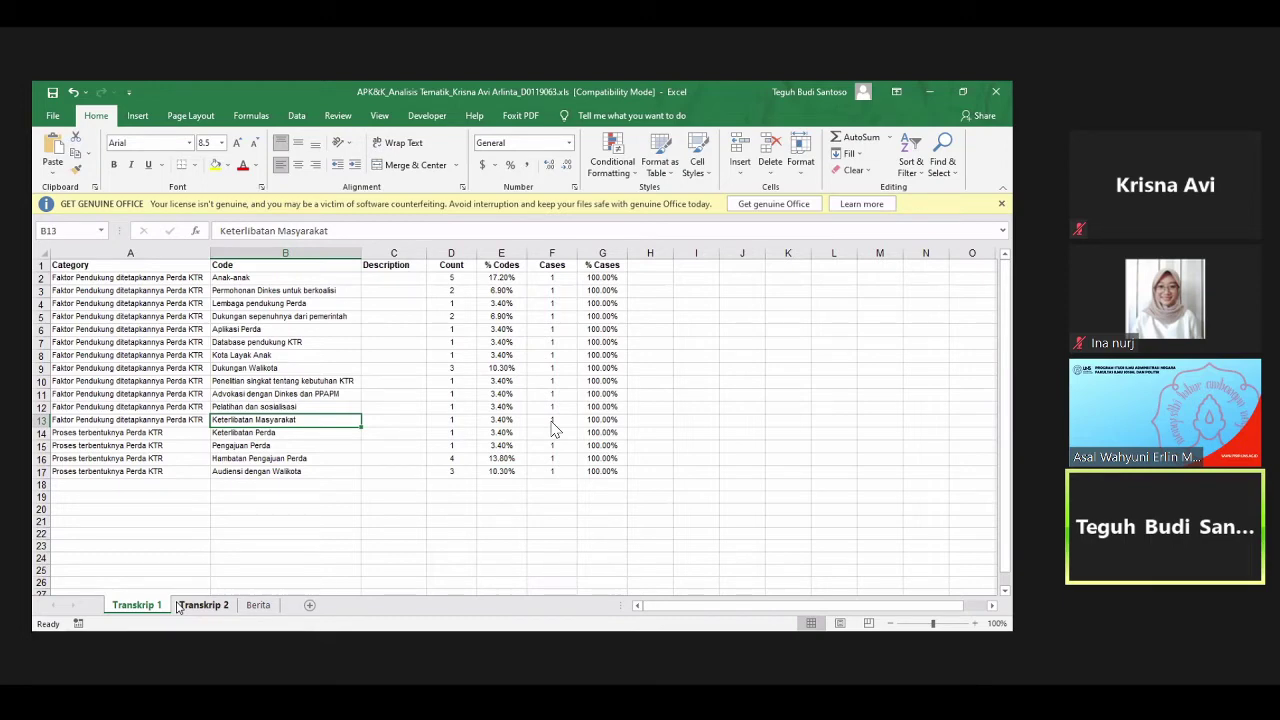
left_click(180, 606)
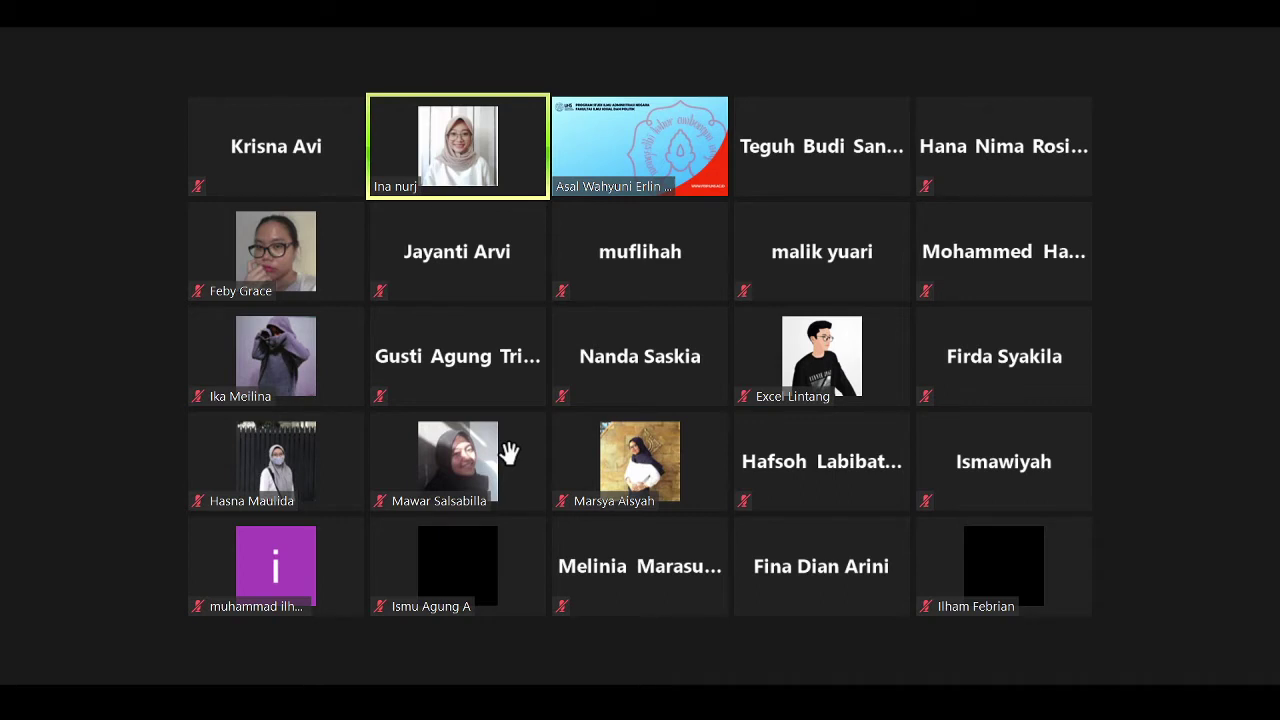
Step: Look back and forth through both pages of the Zoom meeting's participant gallery
left_click(1248, 360)
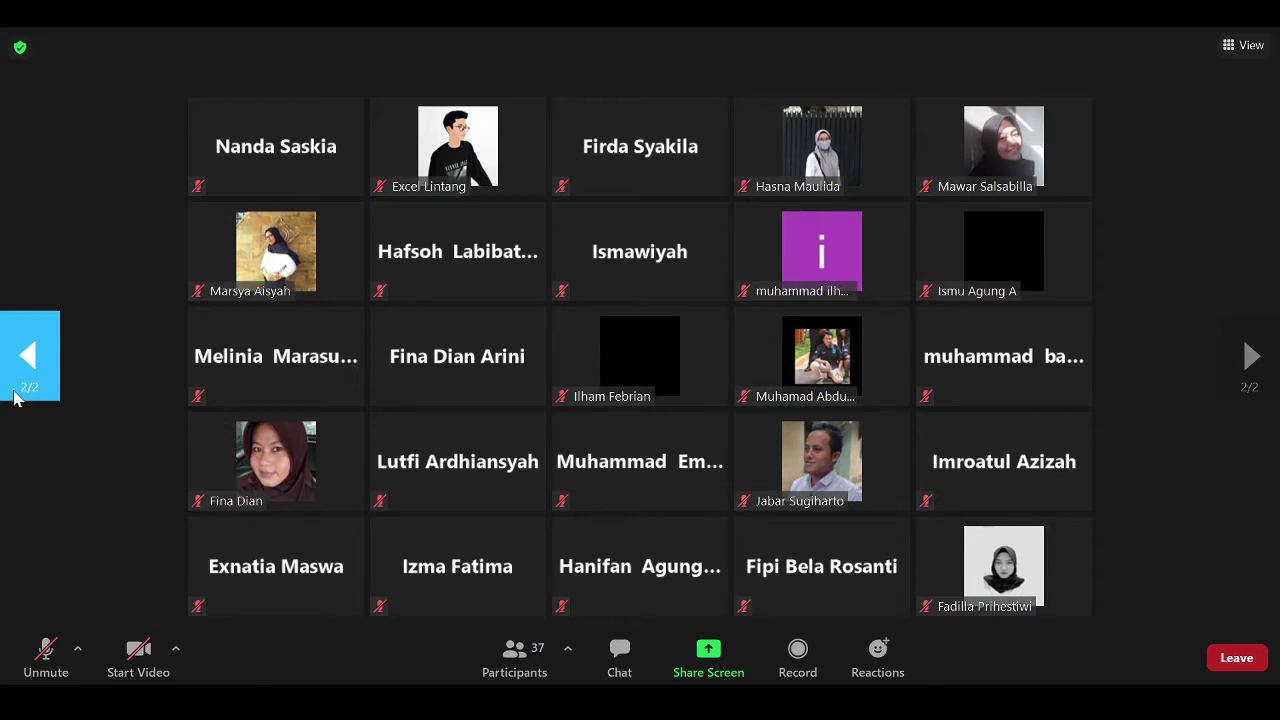
left_click(14, 396)
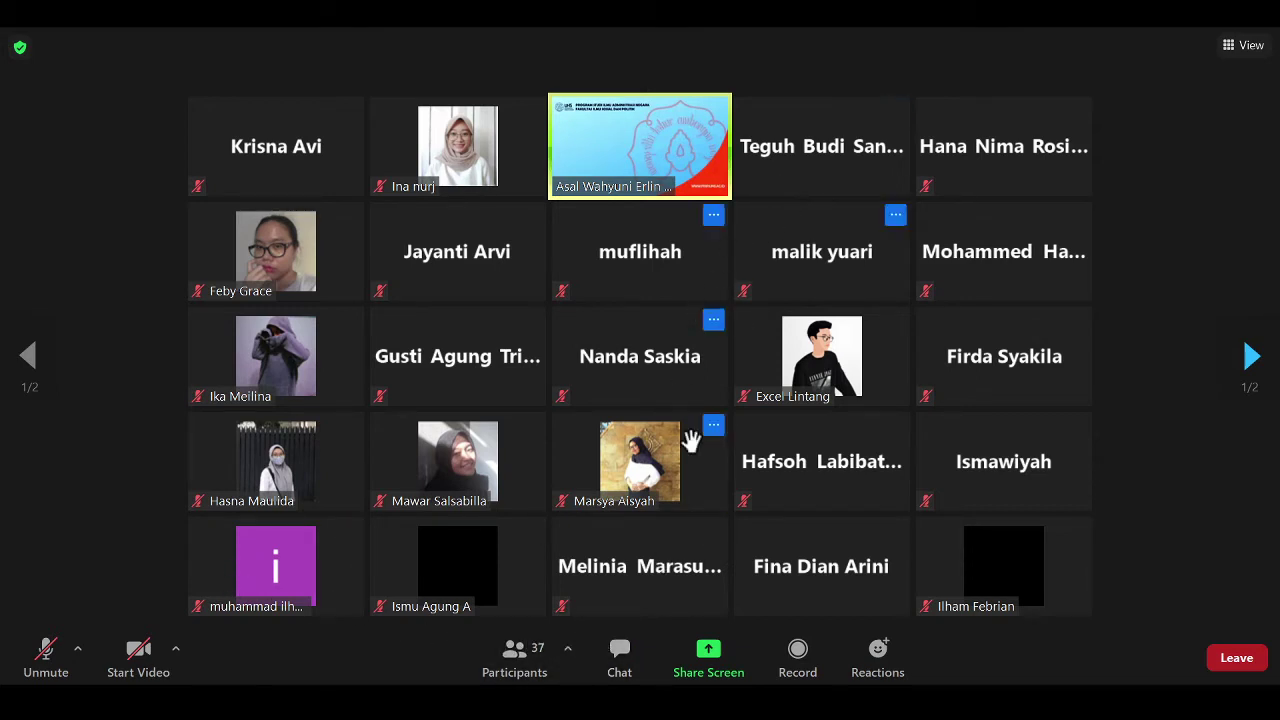
left_click(1272, 360)
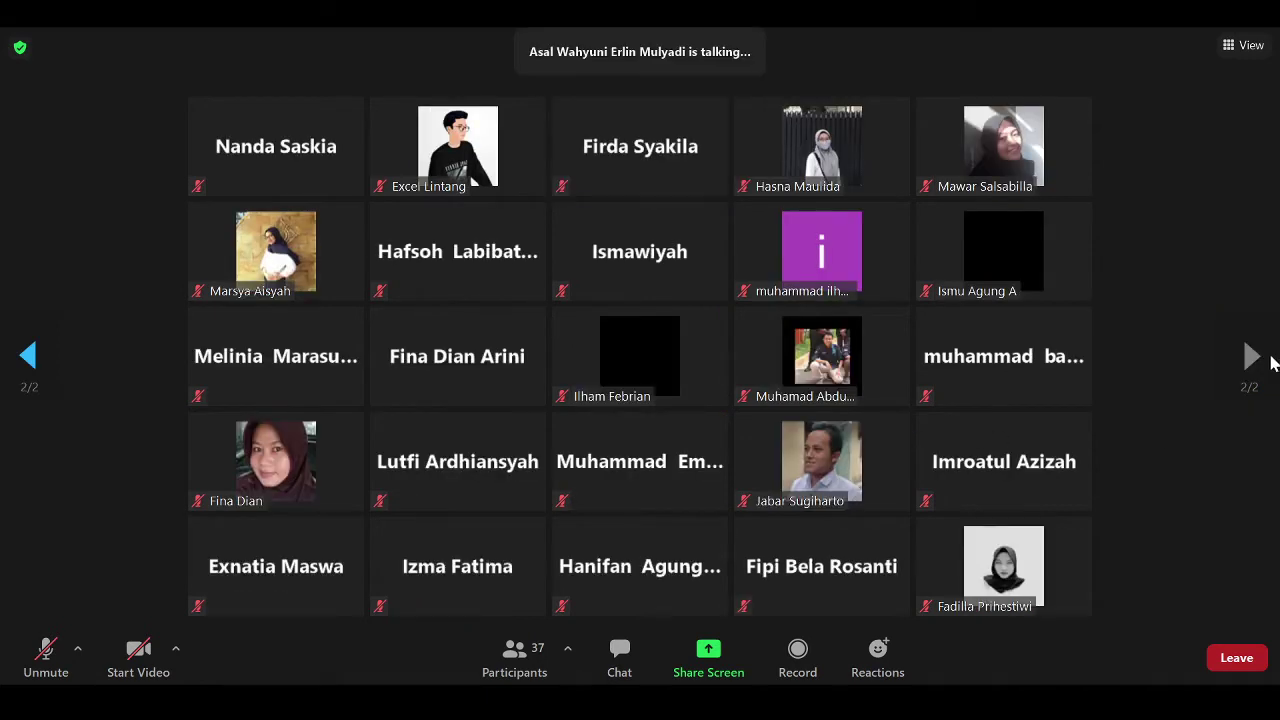
left_click(15, 357)
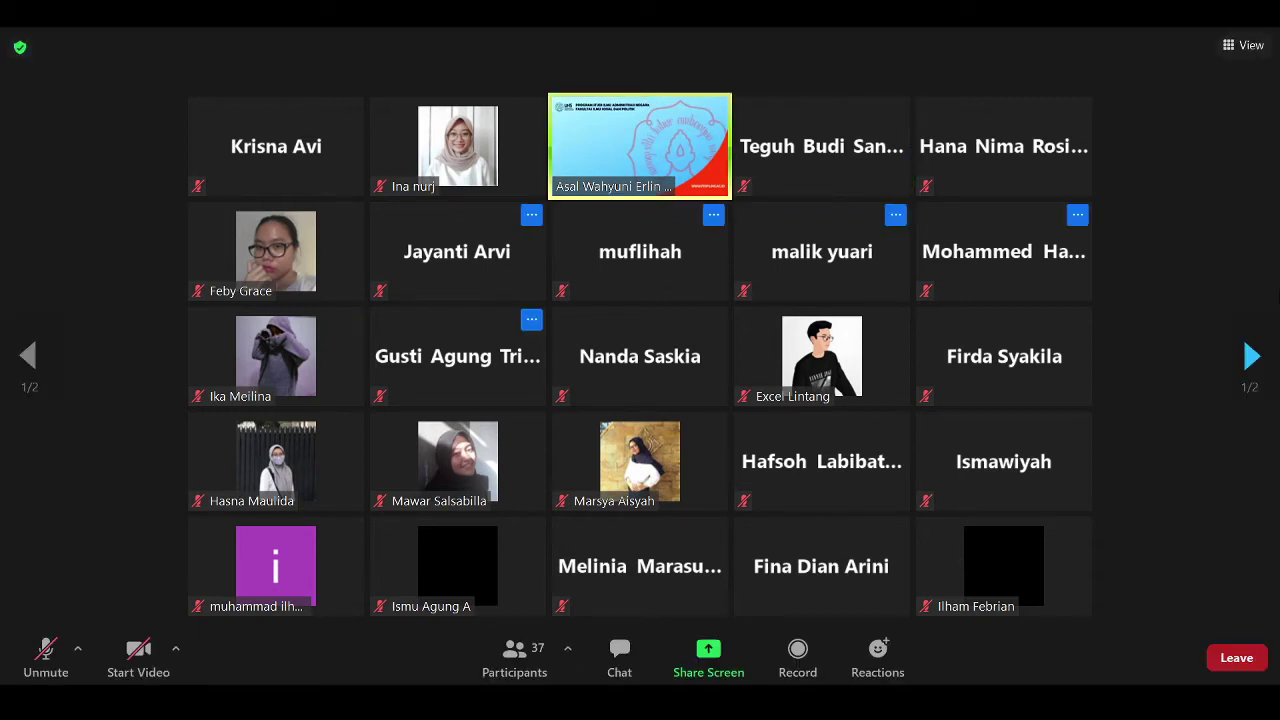
left_click(1265, 350)
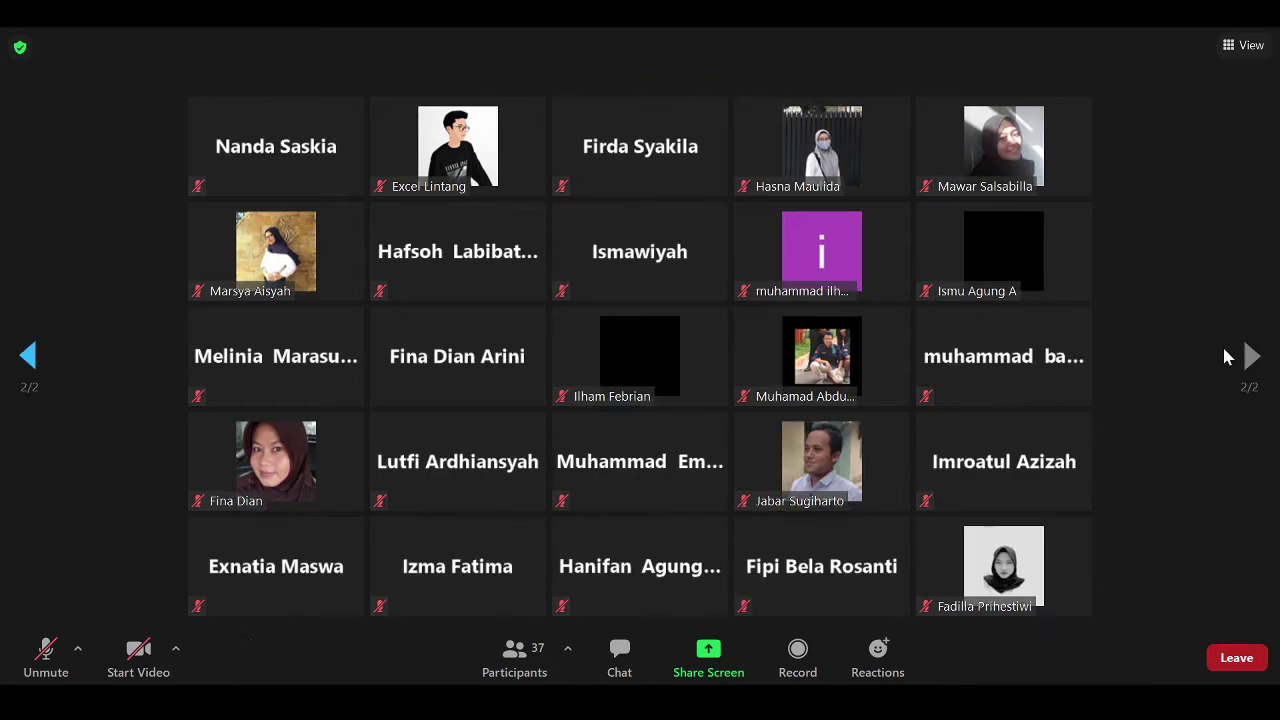
left_click(28, 356)
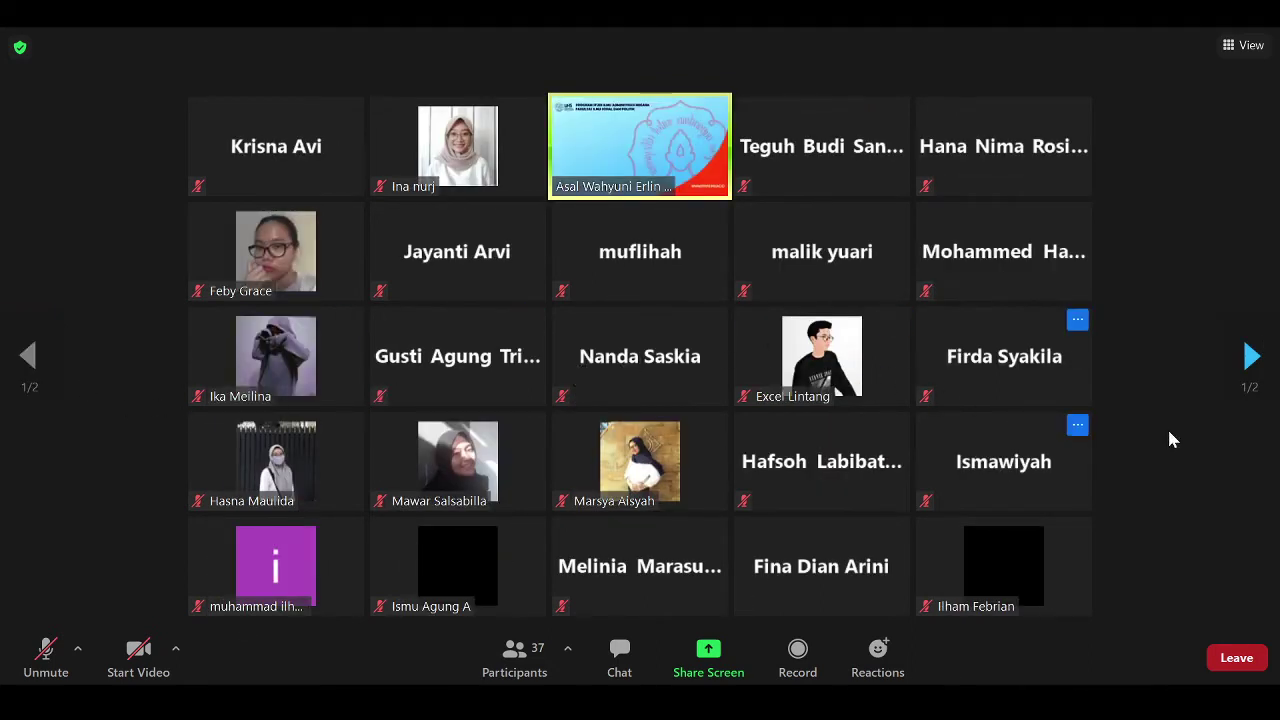
left_click(1259, 393)
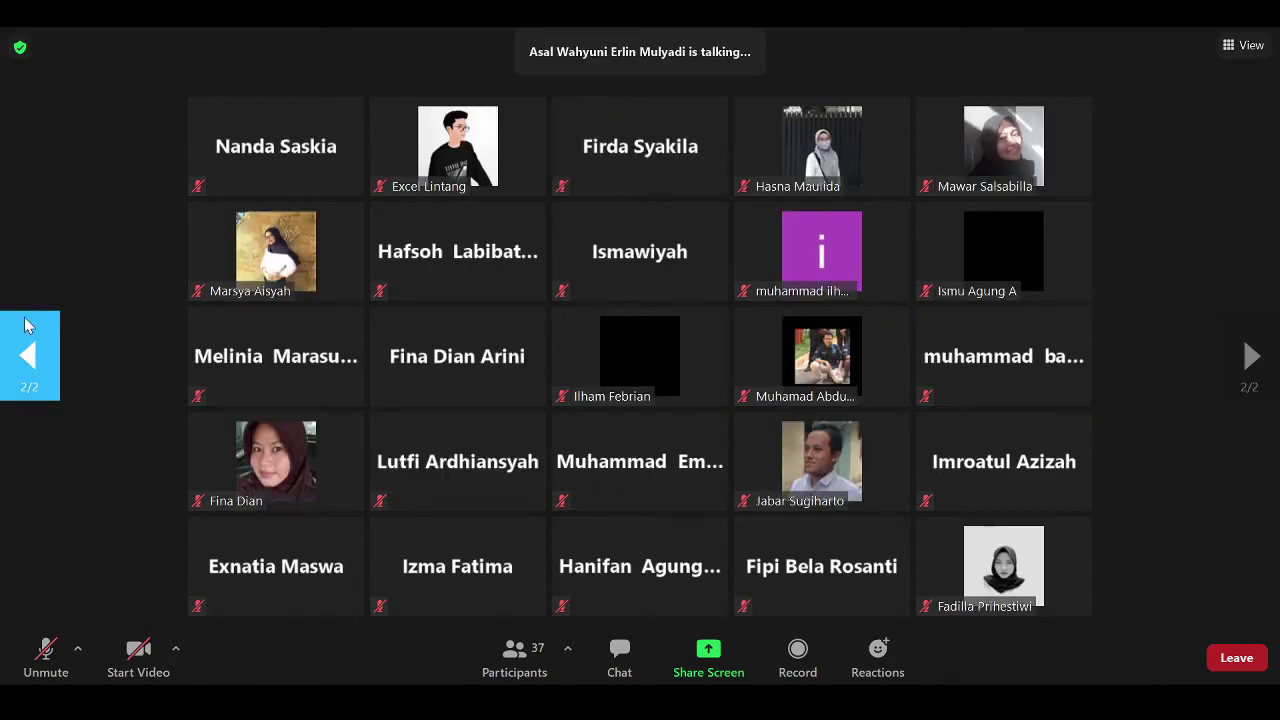
left_click(28, 355)
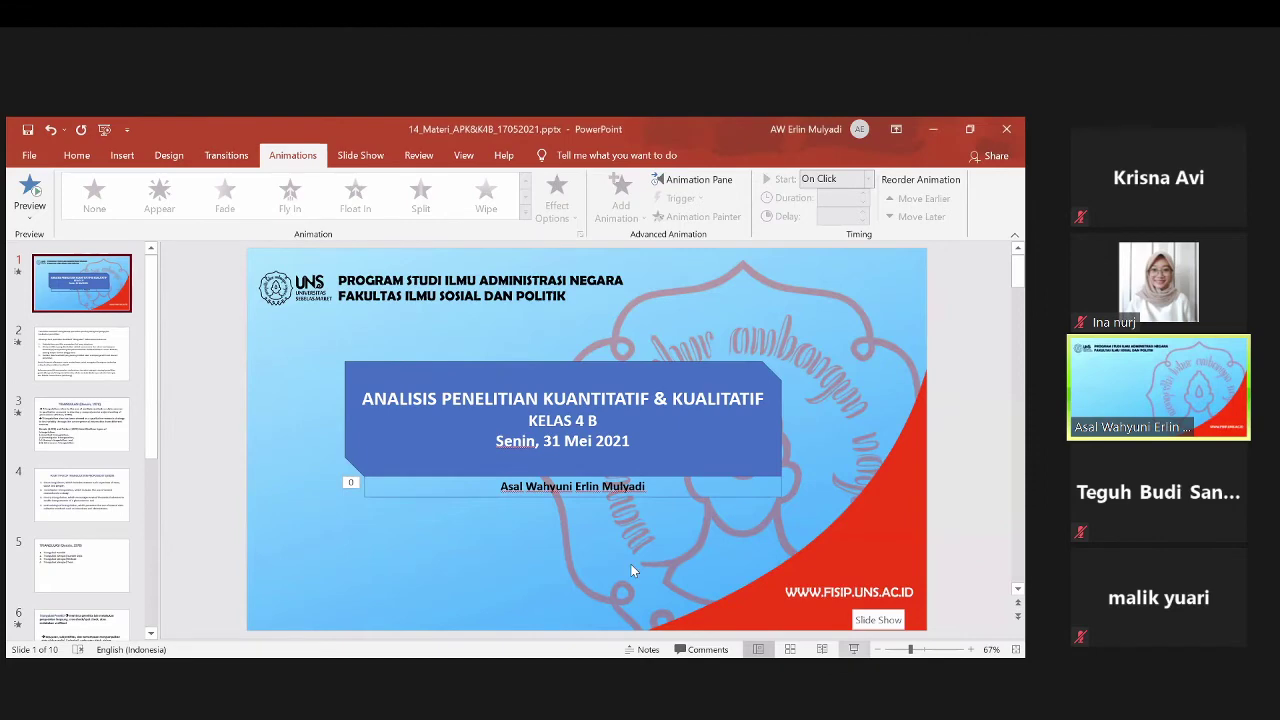
Step: Start the lecture presentation's slide show from the title slide
key("F5")
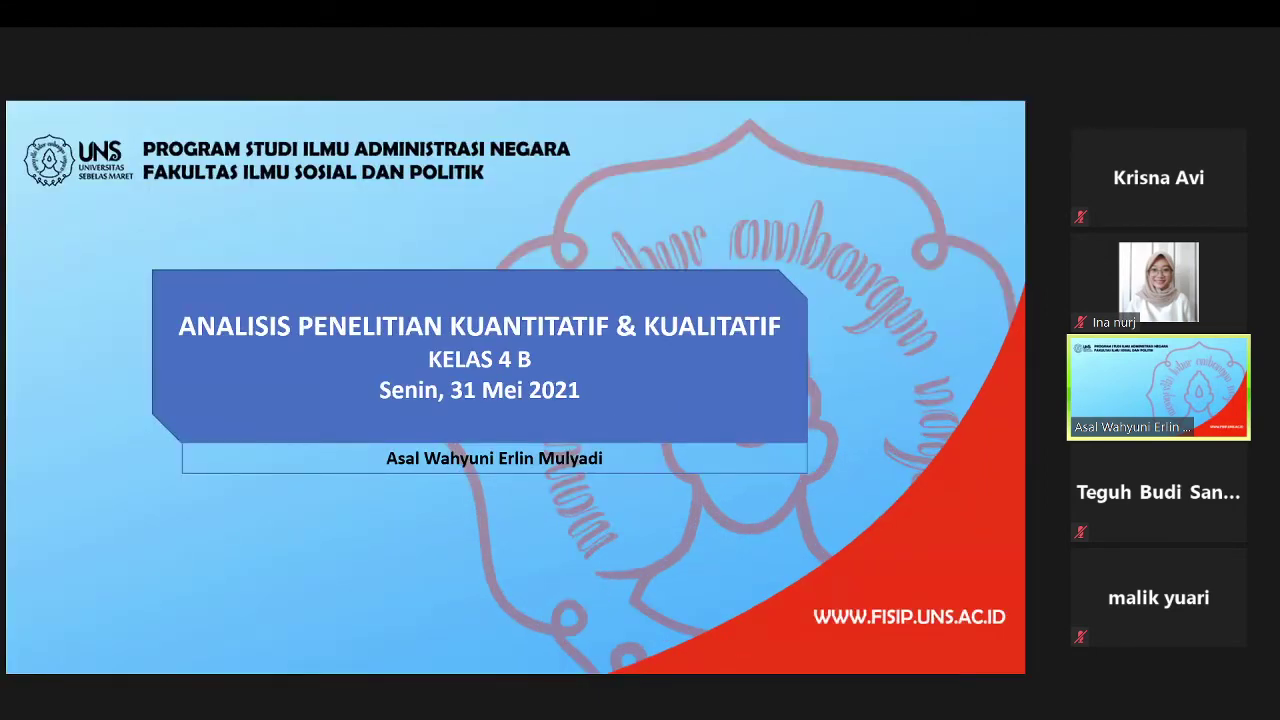
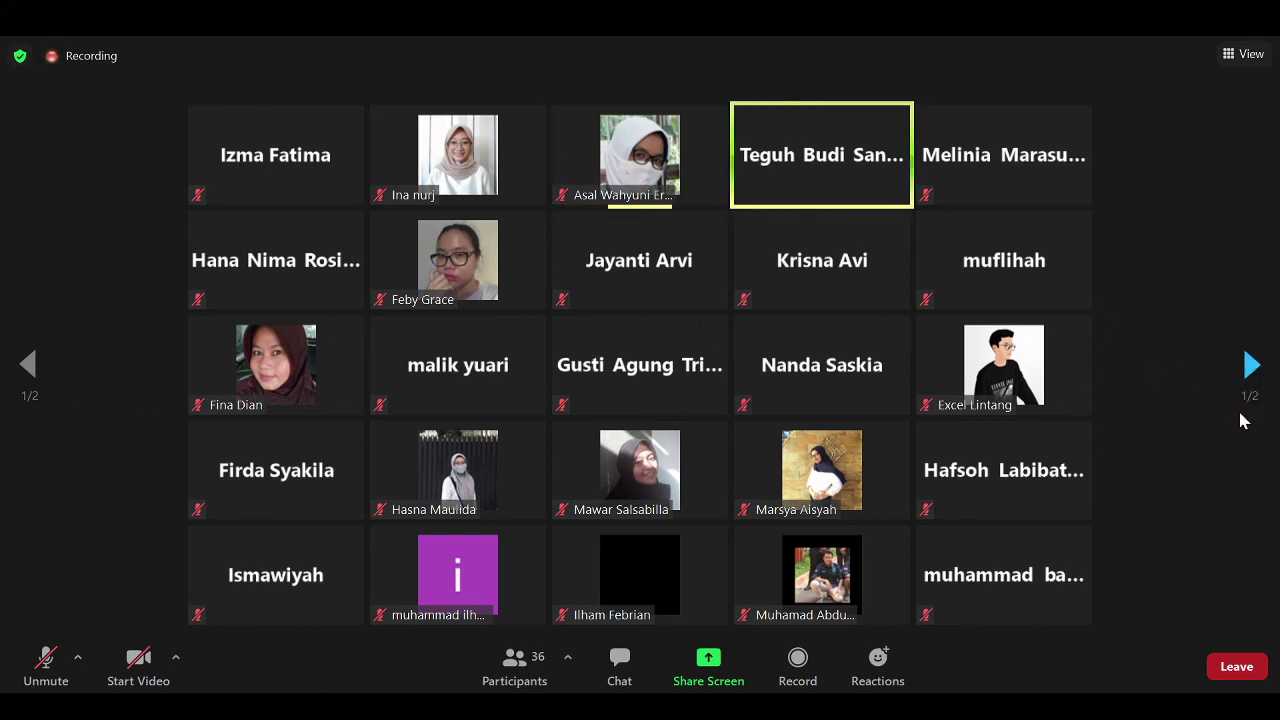
Step: Check both pages of the Zoom participant gallery and adjust the width of the shared-screen area beside the video strip
left_click(1268, 362)
left_click(38, 378)
mouse_move(1071, 372)
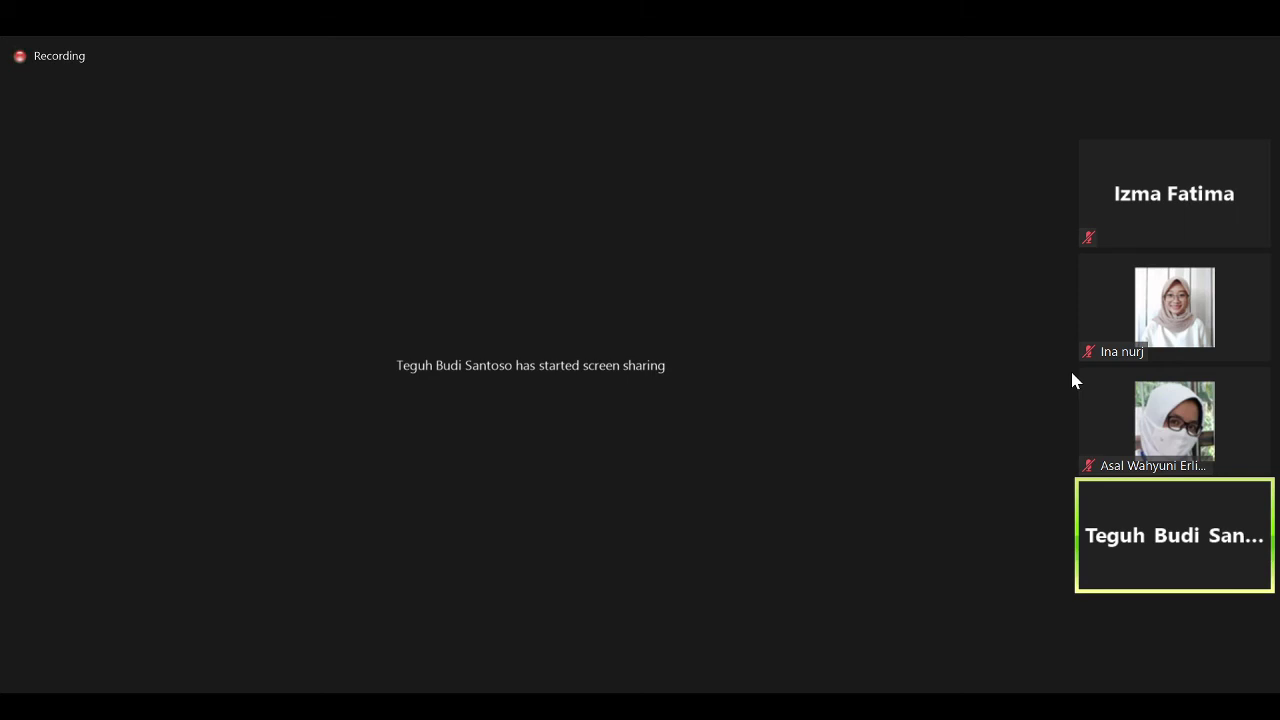
left_click_drag(1069, 337, 1098, 350)
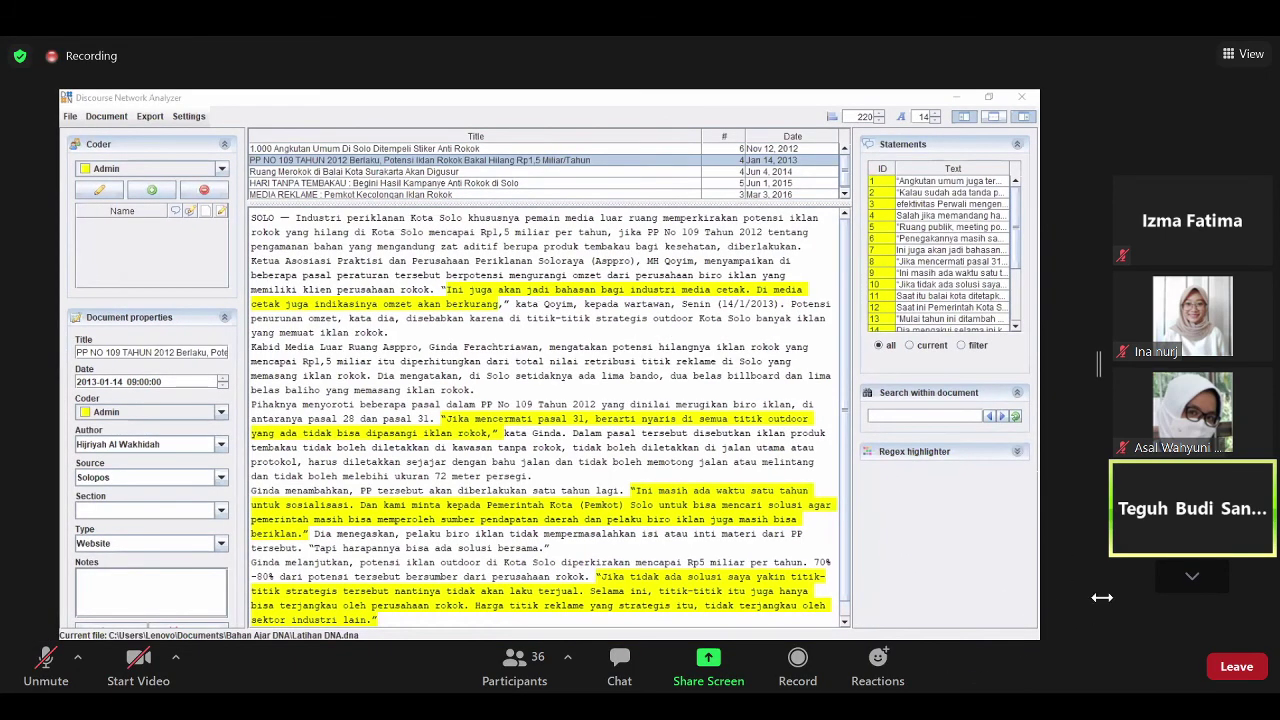
Step: Look through the participant video strip towards its end and go back to its first participants
left_click(1193, 580)
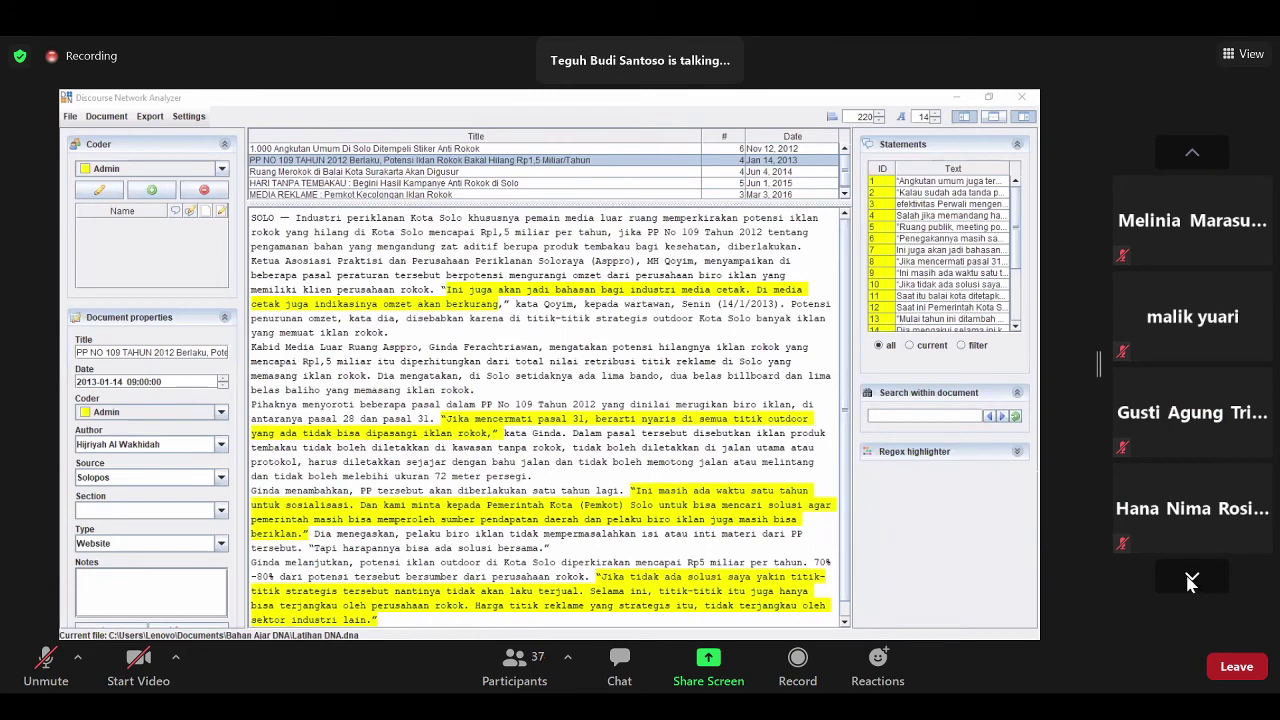
left_click(1190, 580)
left_click(1188, 580)
left_click(1188, 578)
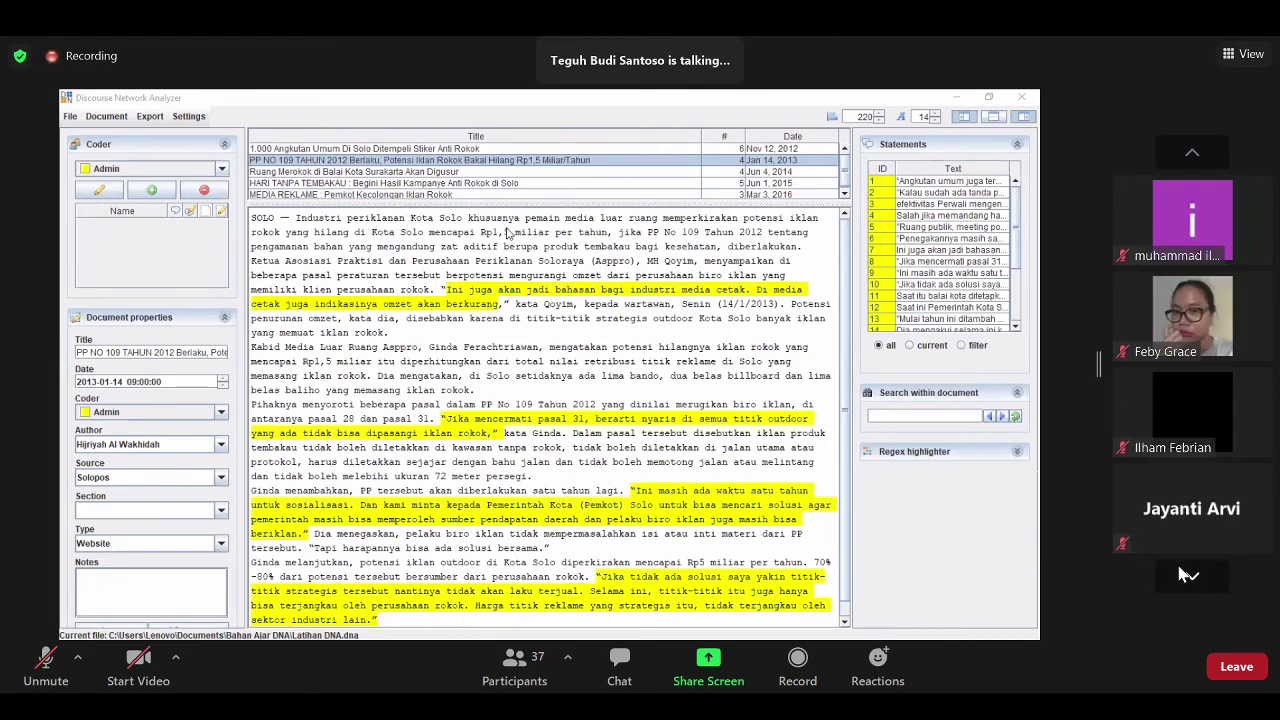
left_click(1186, 576)
left_click(1188, 575)
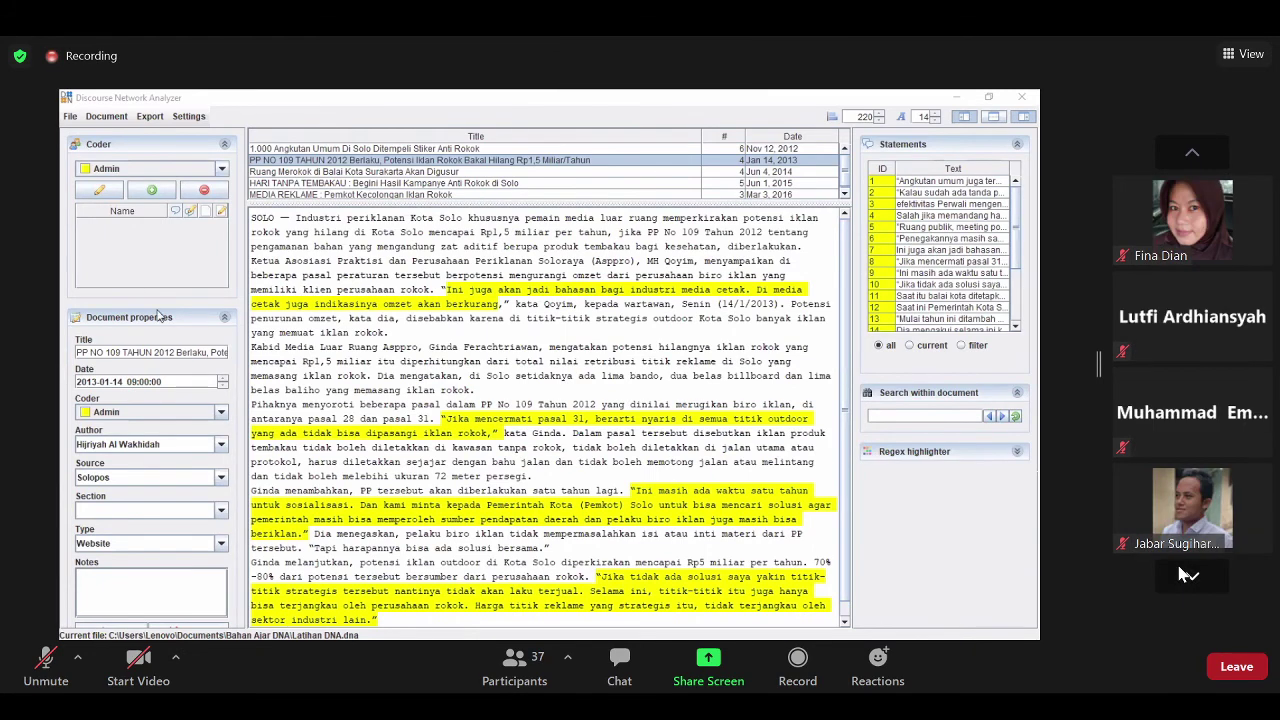
left_click(1220, 155)
left_click(1212, 154)
left_click(1213, 160)
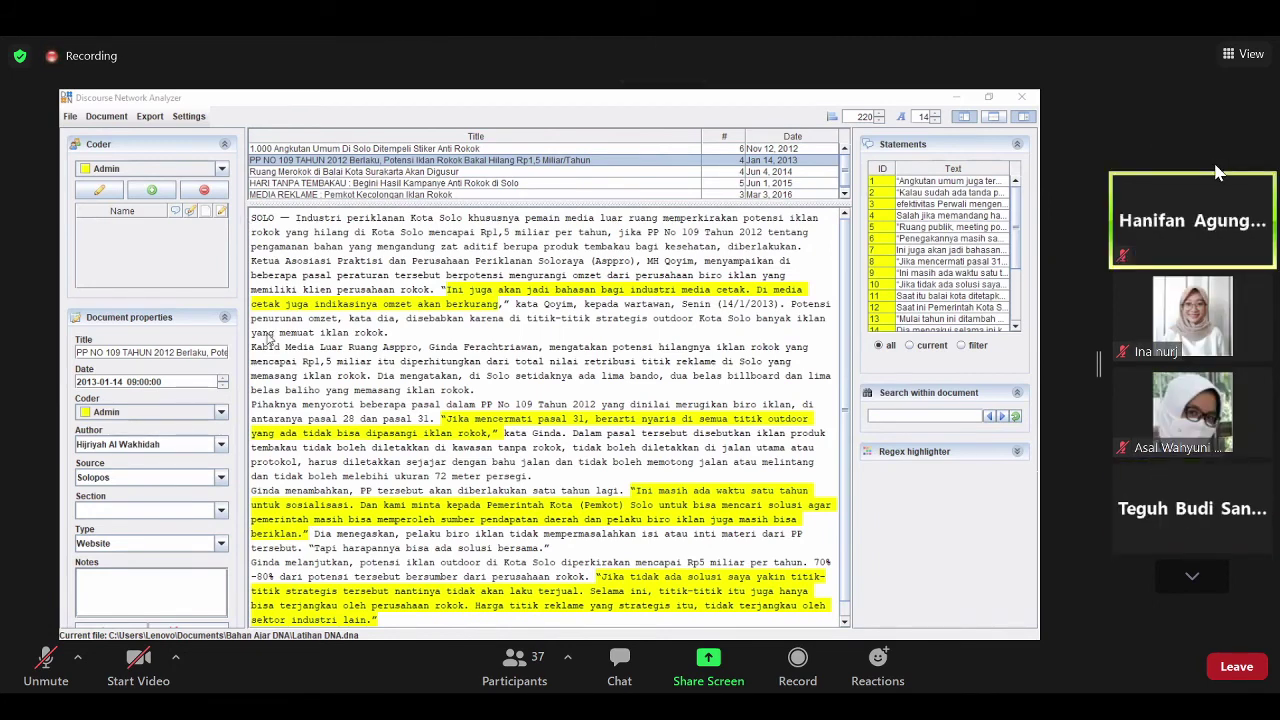
Step: Expand the participant videos into a multi-column grid to view the attendees, and shrink them back to a single-column strip
mouse_move(1230, 175)
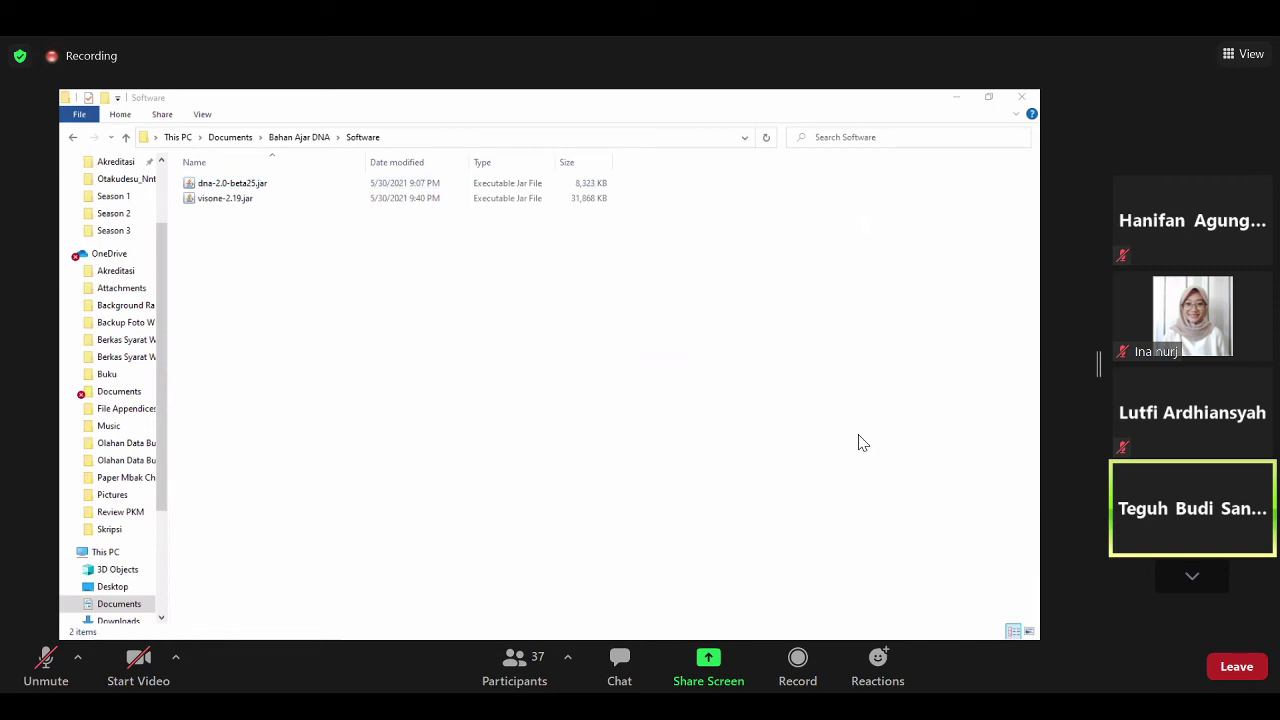
left_click_drag(1134, 63, 1094, 94)
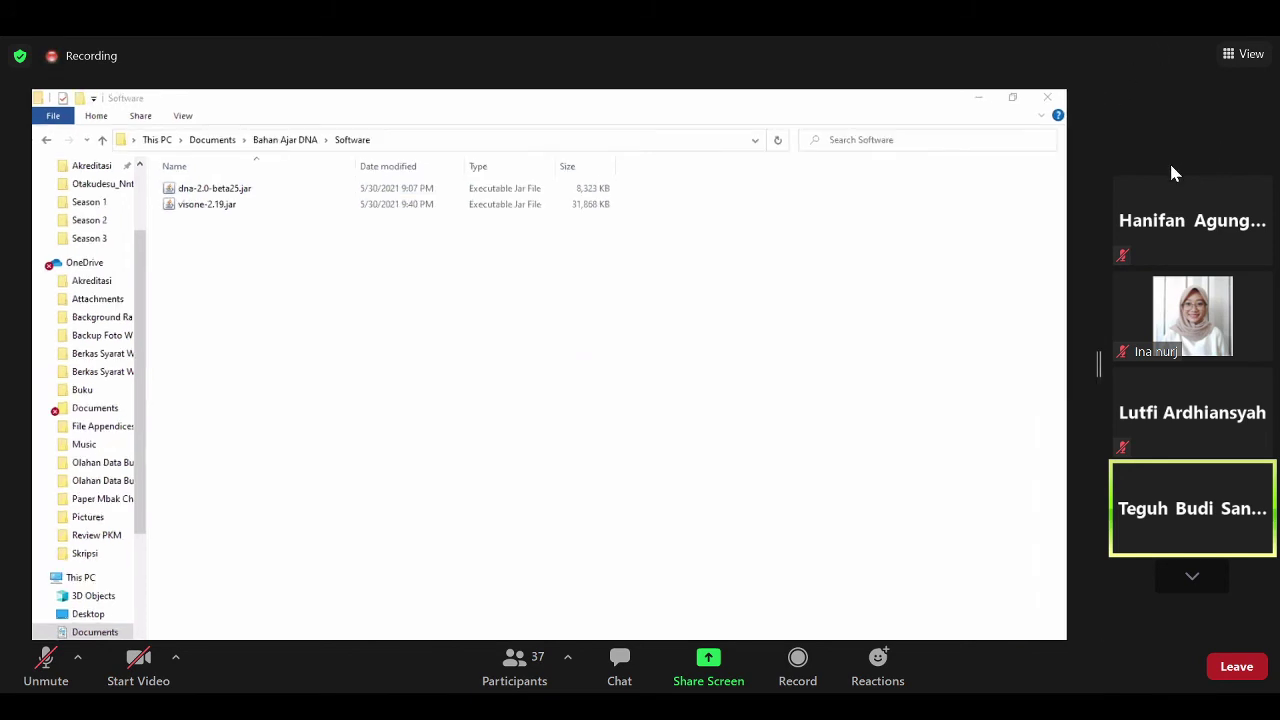
left_click_drag(1097, 171, 1099, 395)
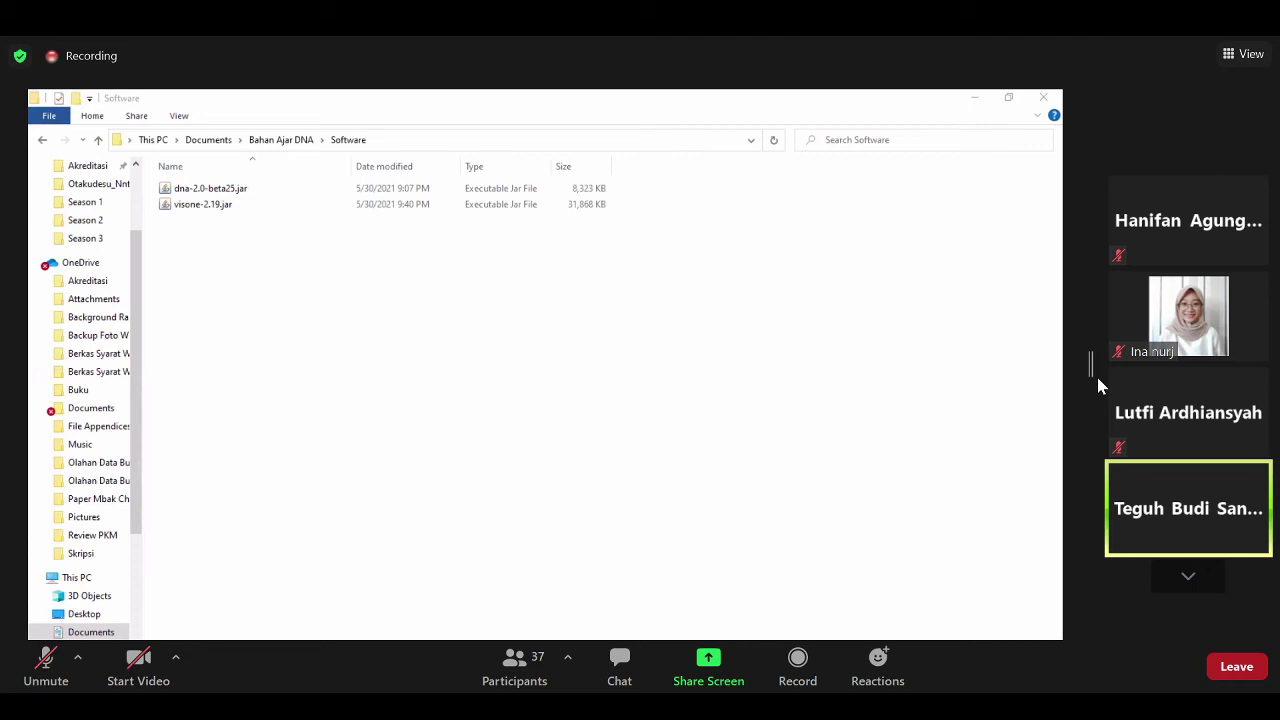
left_click_drag(1097, 385, 332, 228)
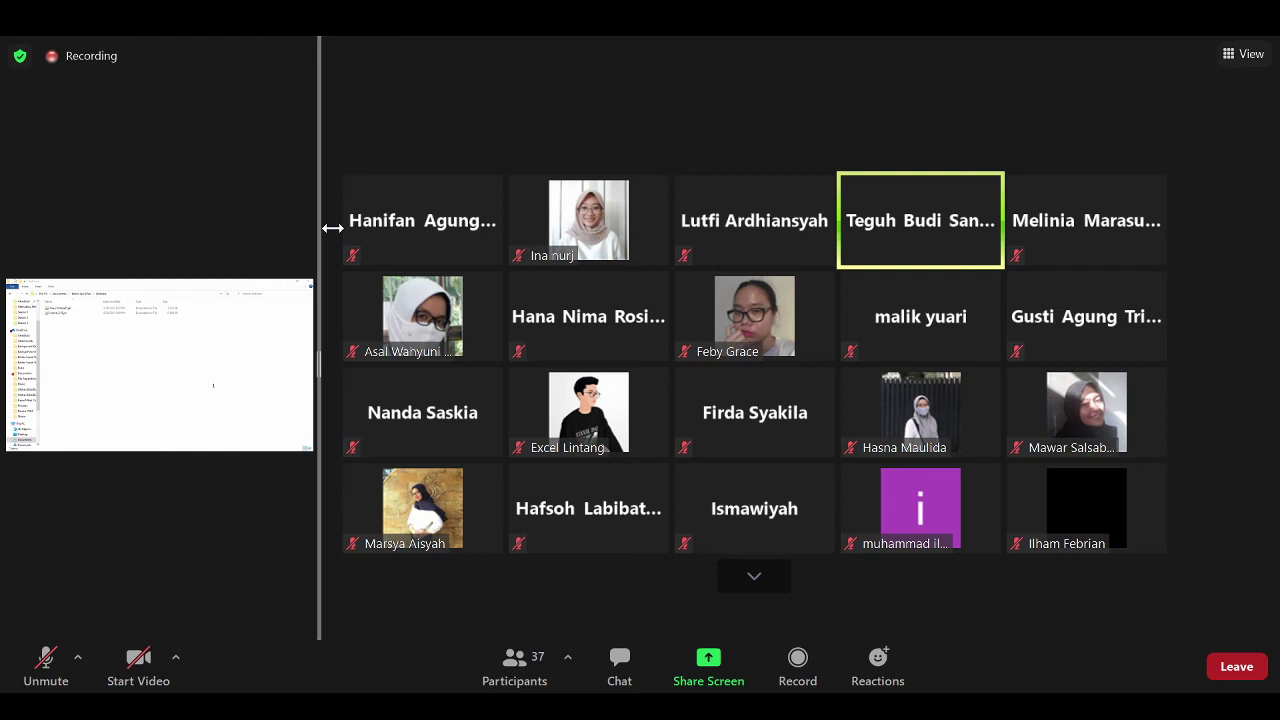
left_click_drag(332, 228, 1276, 224)
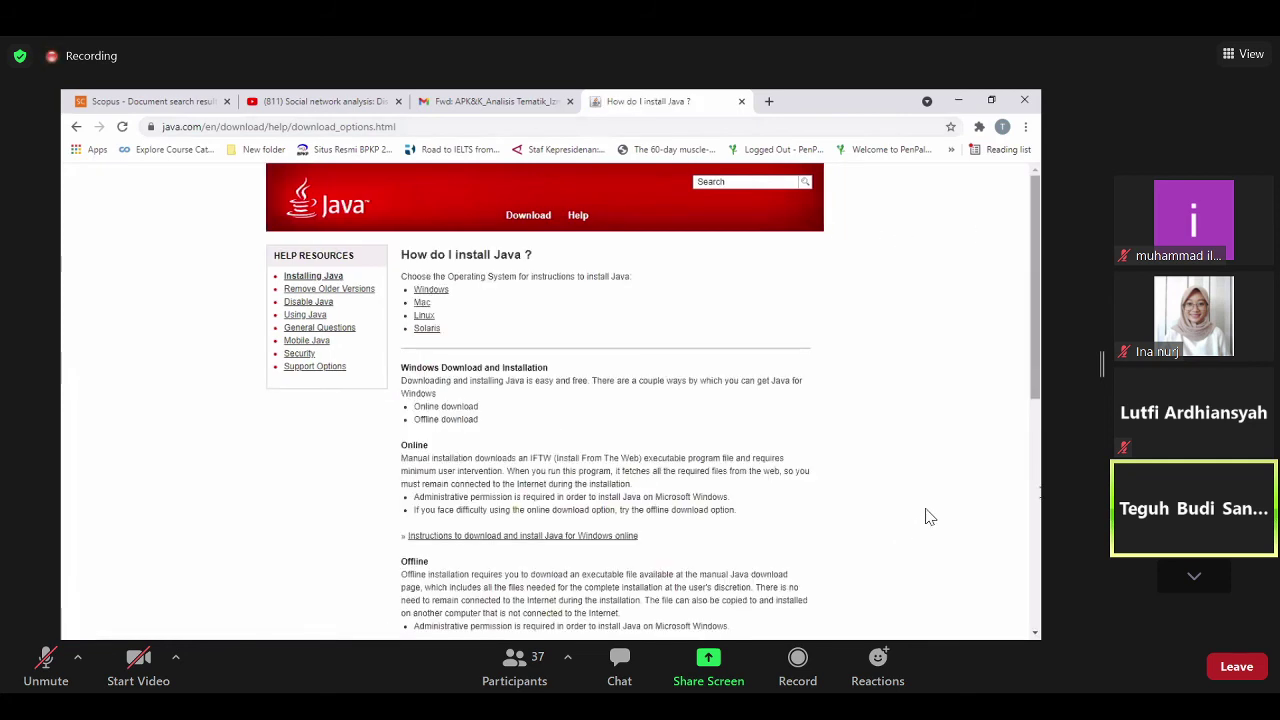
Step: Read the Java installation instructions for Windows, Mac, Linux and Solaris, and open the Windows offline instructions
scroll(925, 517, "down", 5)
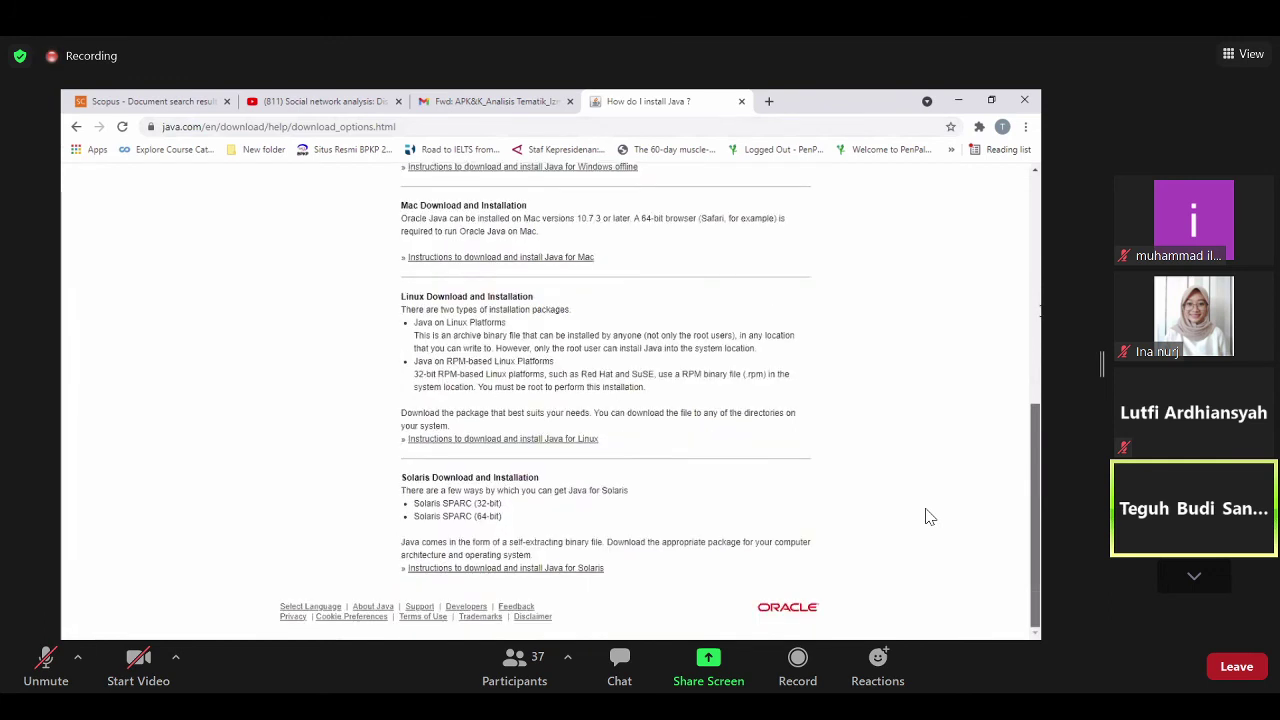
scroll(925, 517, "up", 2)
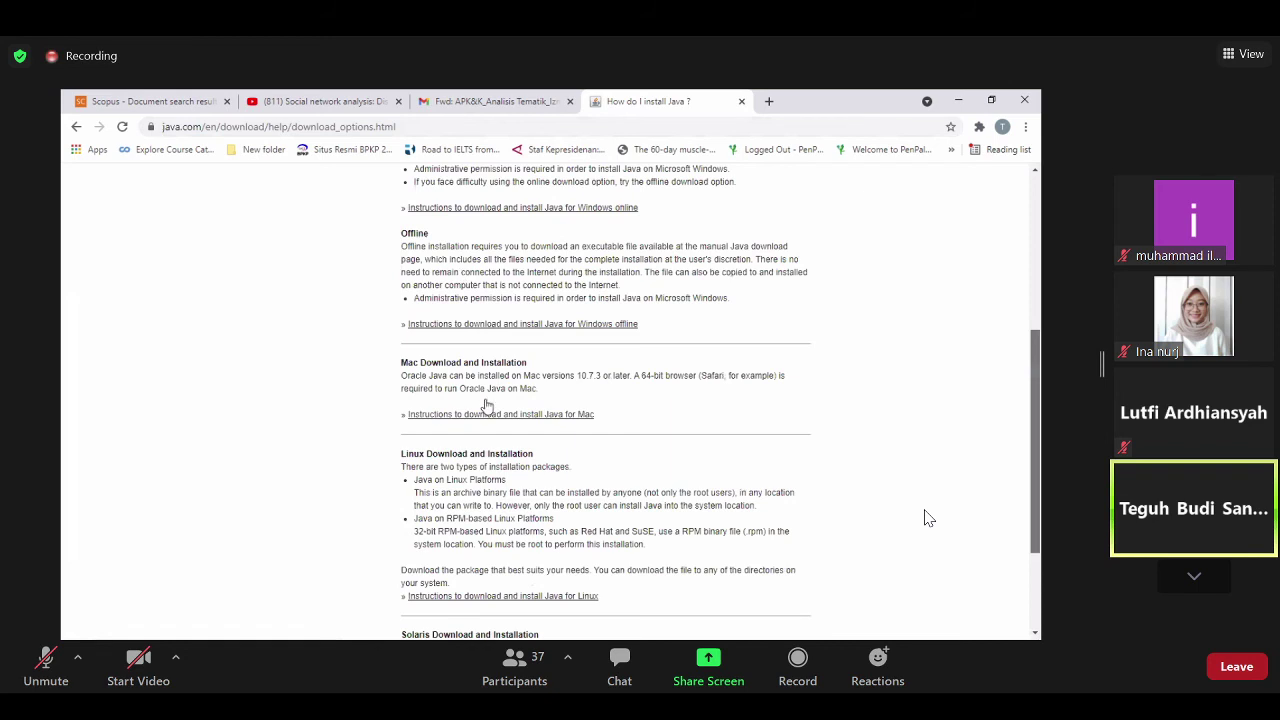
scroll(925, 517, "up", 2)
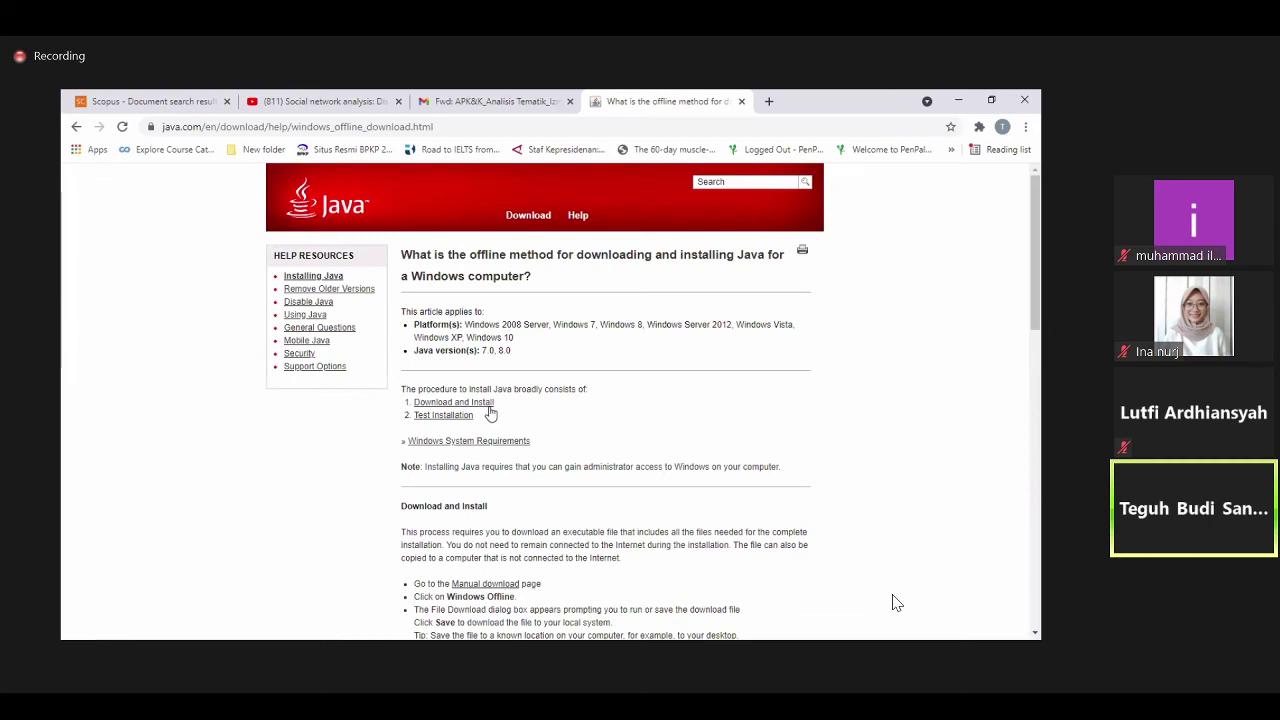
Step: Read the offline guide from its Download and Install section to the end, and close the Java page
left_click(488, 403)
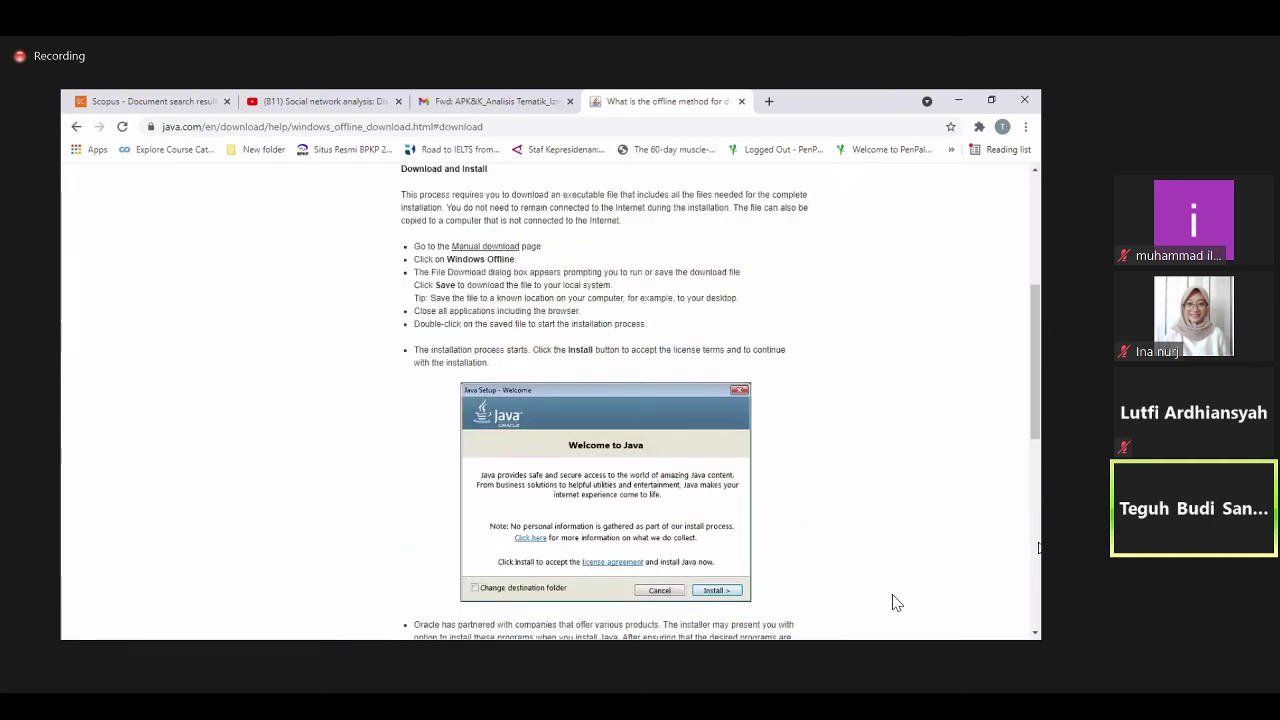
scroll(896, 603, "down", 5)
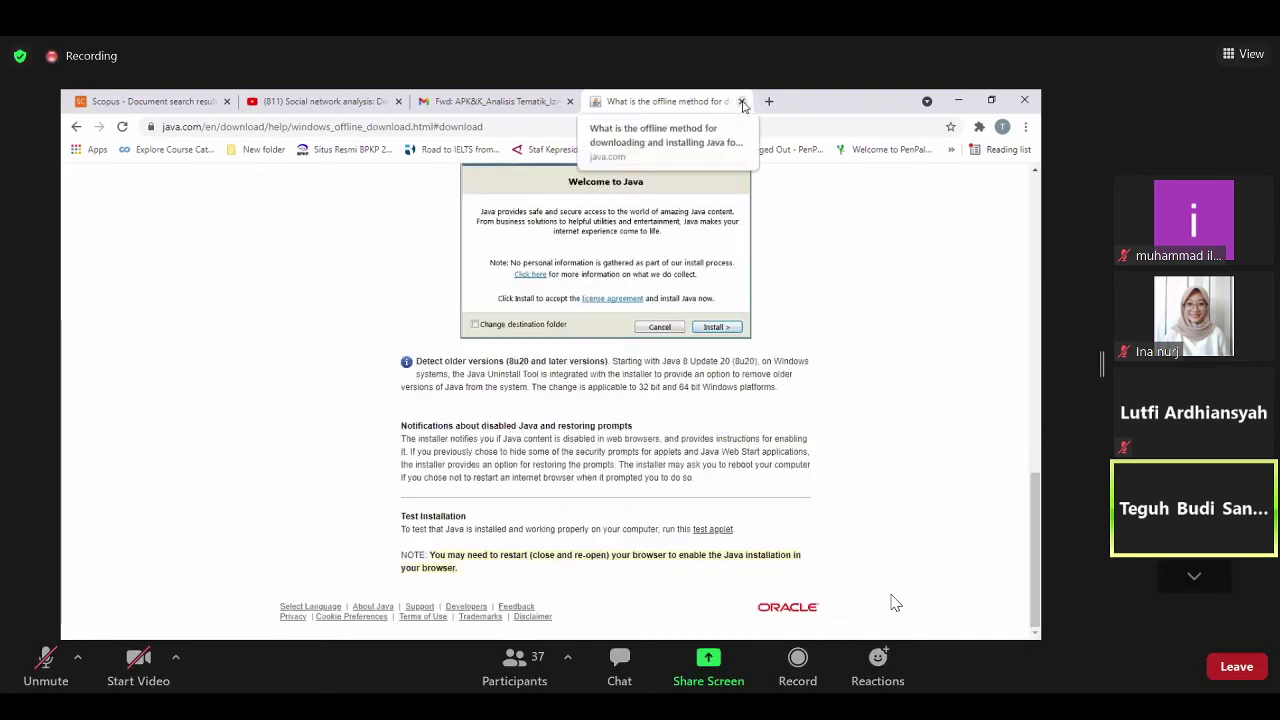
left_click(741, 102)
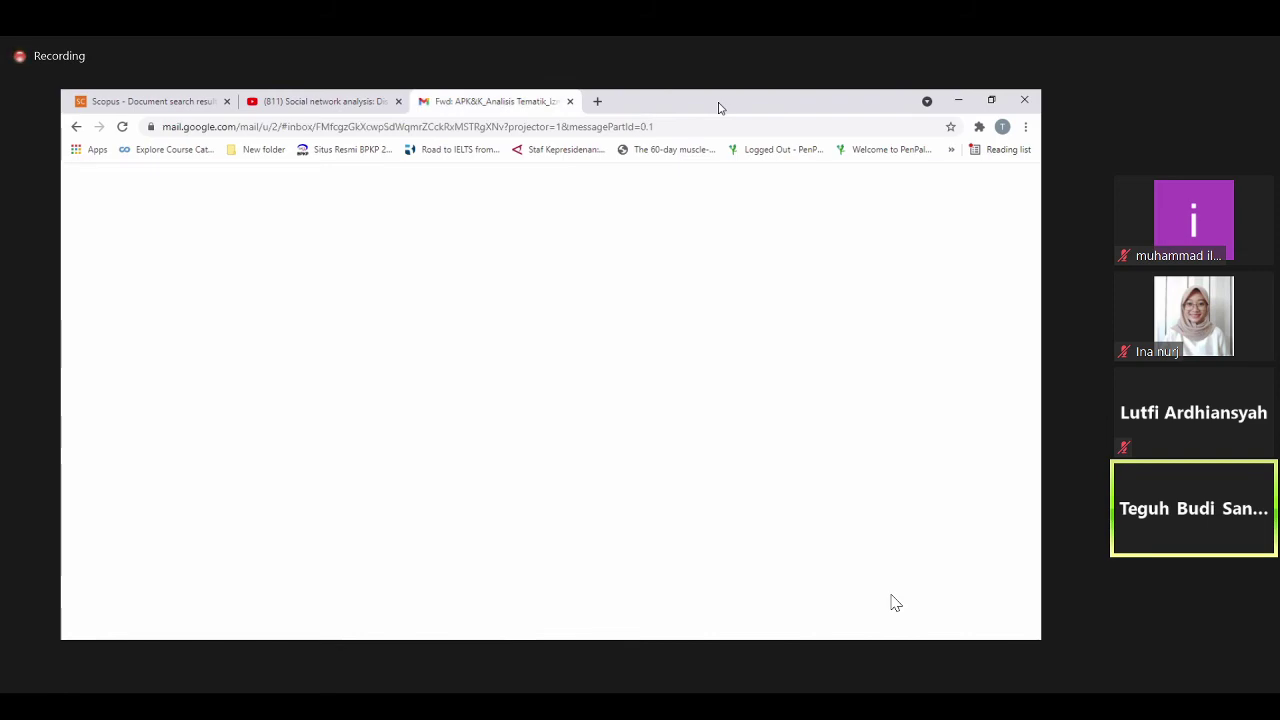
Step: Search the web for "dna analyzer" in a new browser tab
key("ctrl+t")
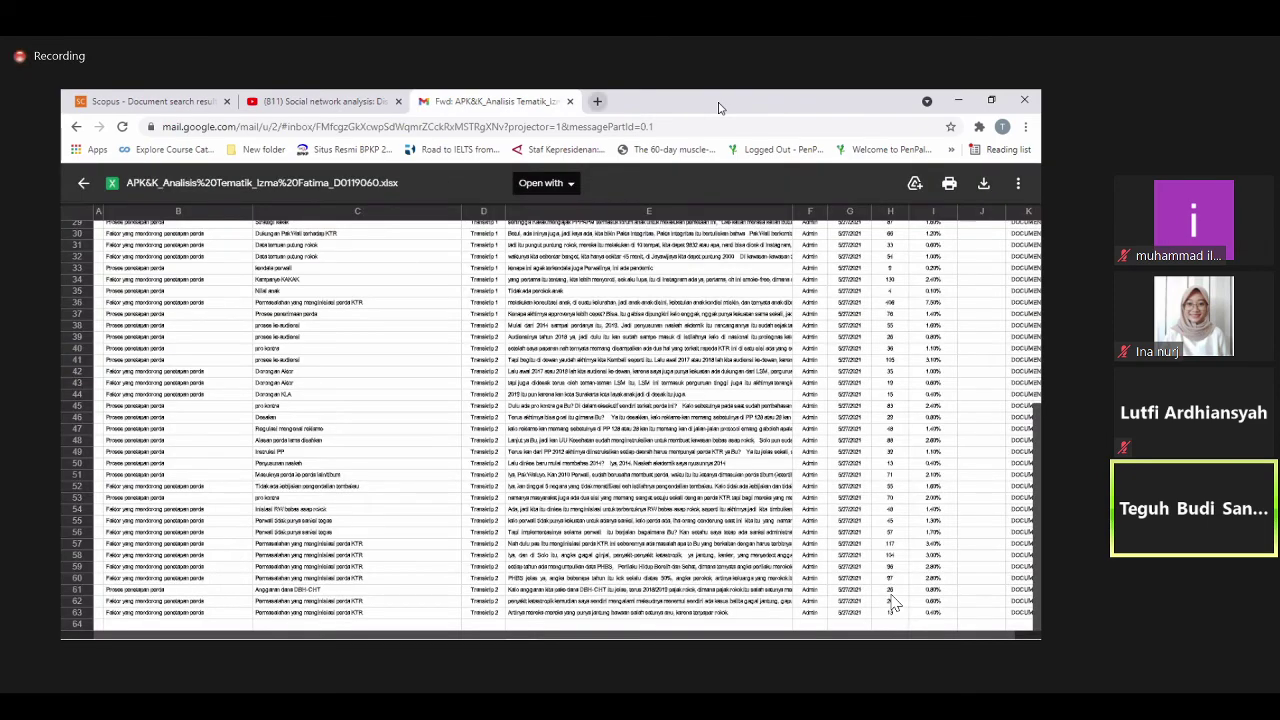
type("d")
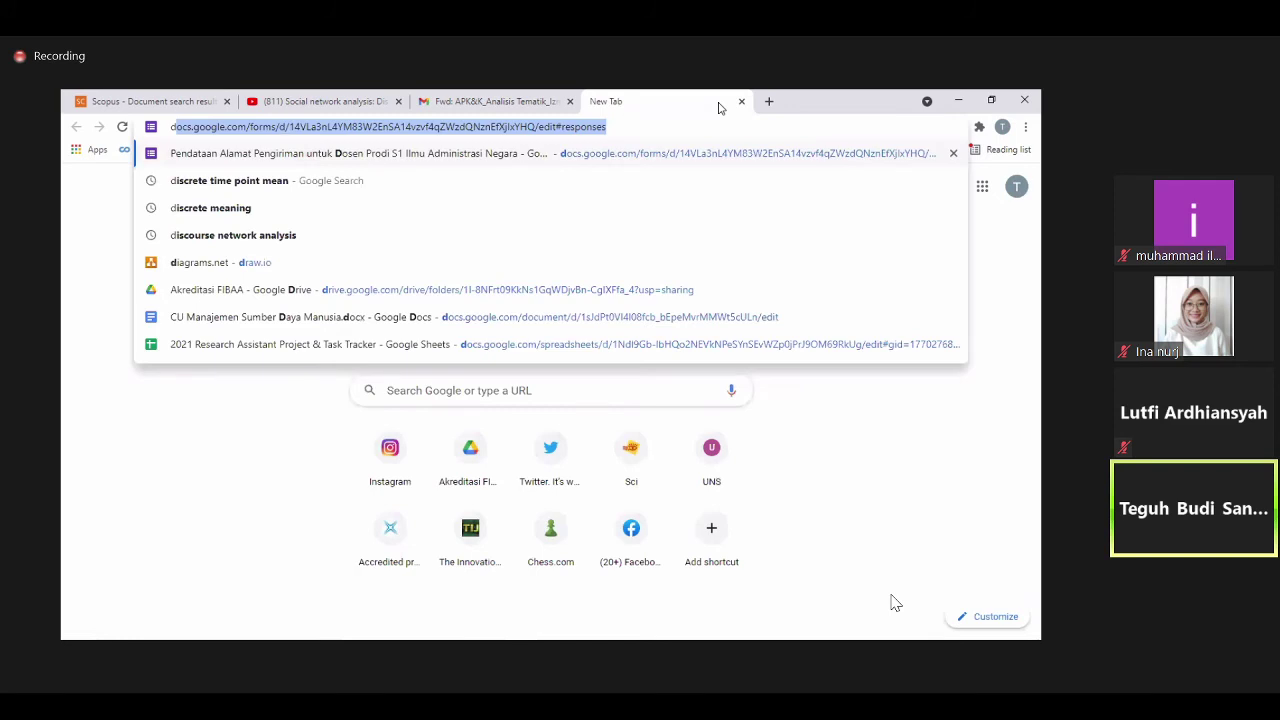
type("na")
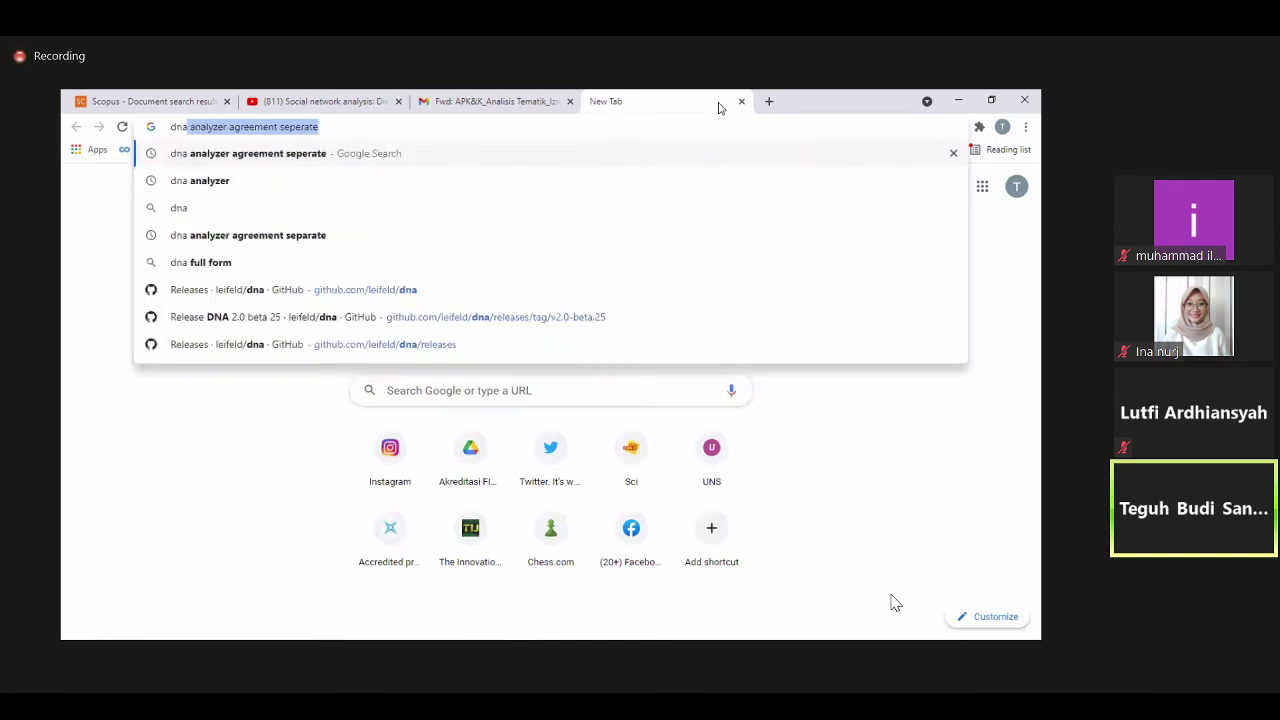
key("Down")
key("Return")
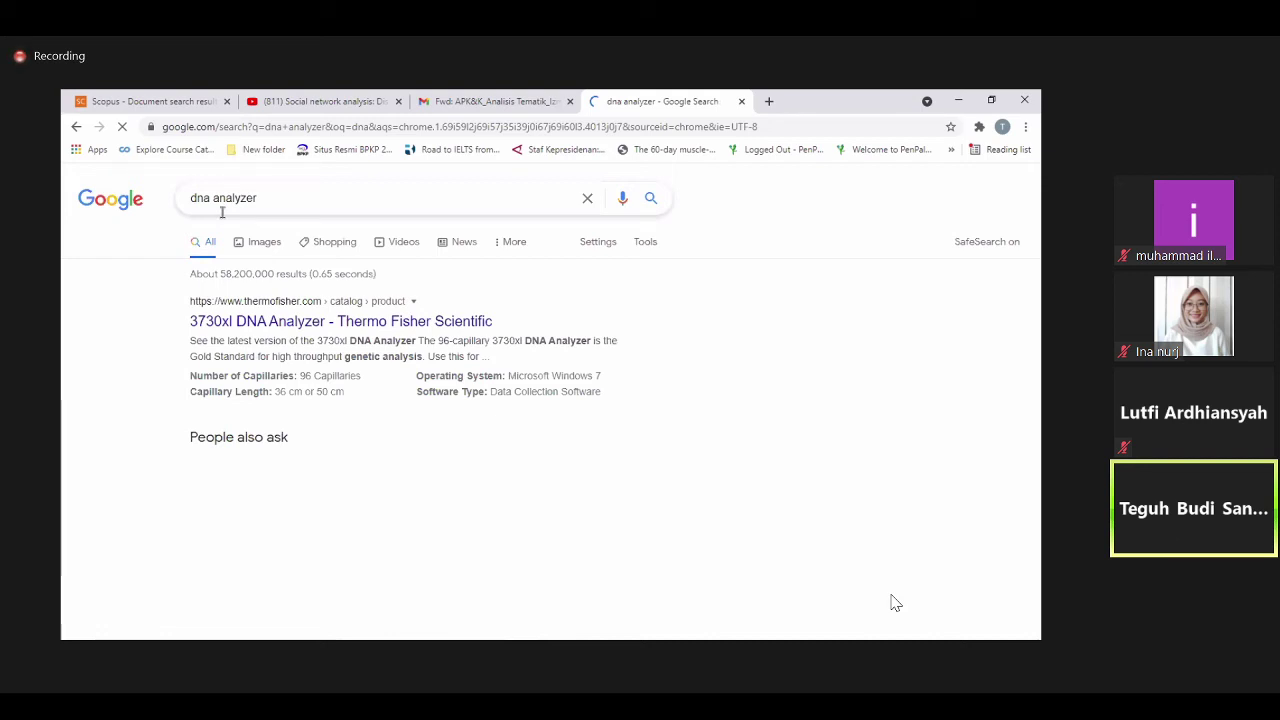
Step: Reword the web search to "discourse network analyzer" and run it again
left_click(216, 199)
key("BackSpace")
key("BackSpace")
key("BackSpace")
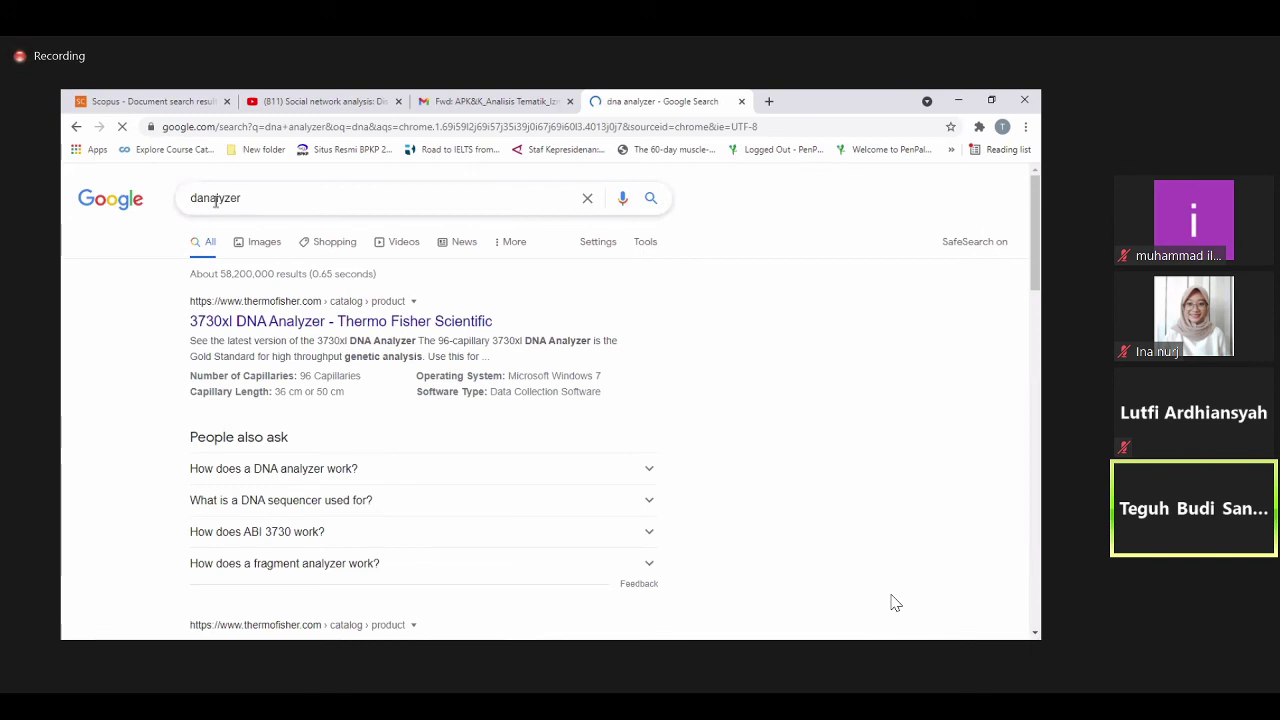
type("iscourse network ")
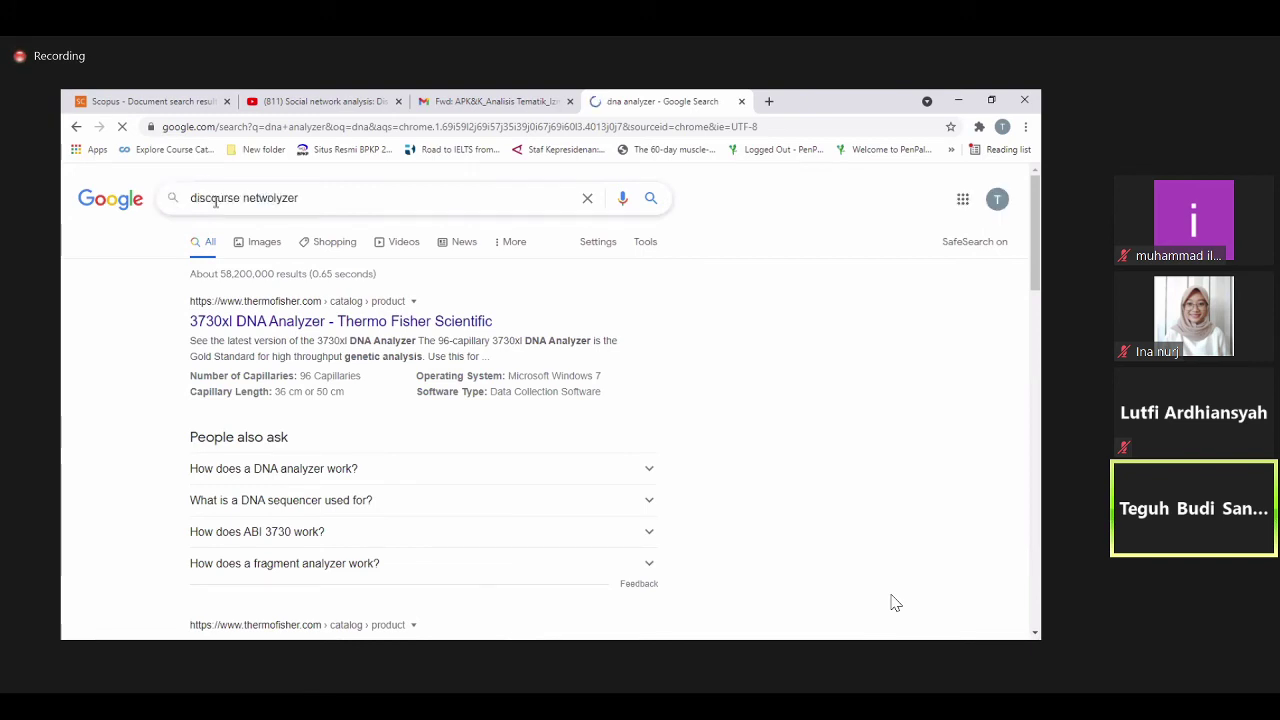
type("an")
key("Return")
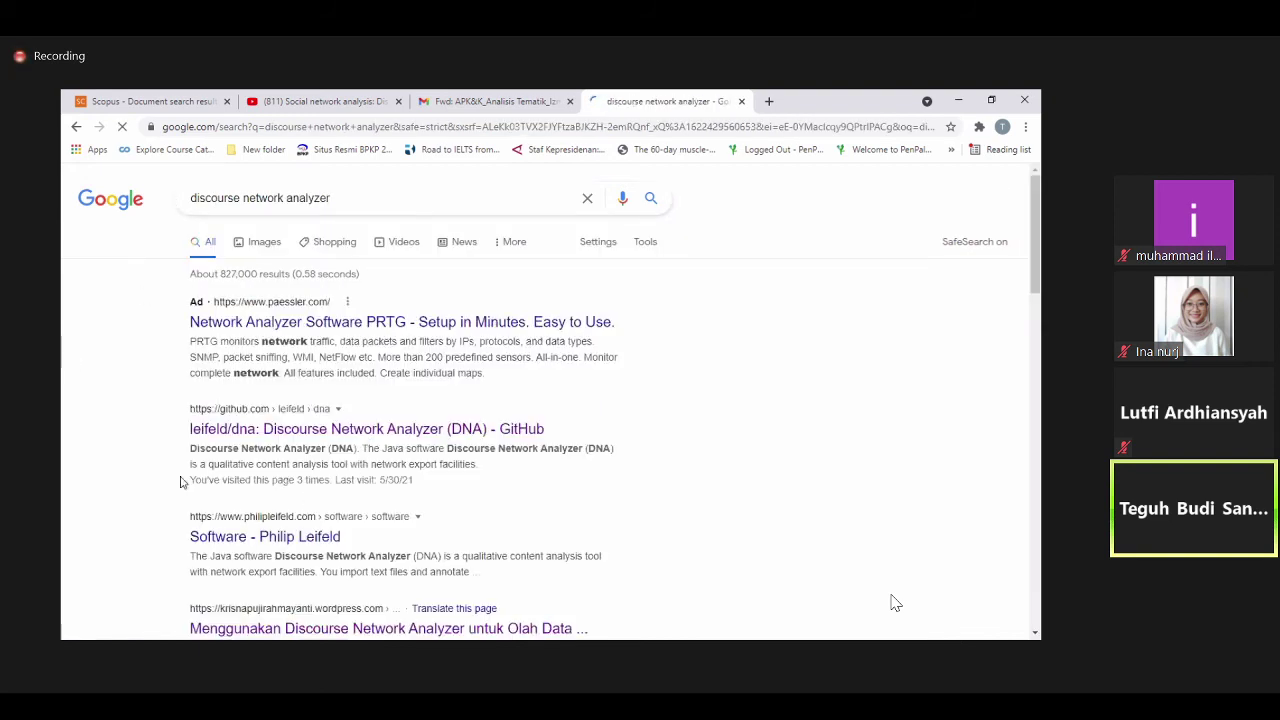
Step: Open Discourse Network Analyzer's GitHub repository, go to the DNA 2.0 beta 25 release, and download dna-2.0-beta25.jar
left_click(260, 430)
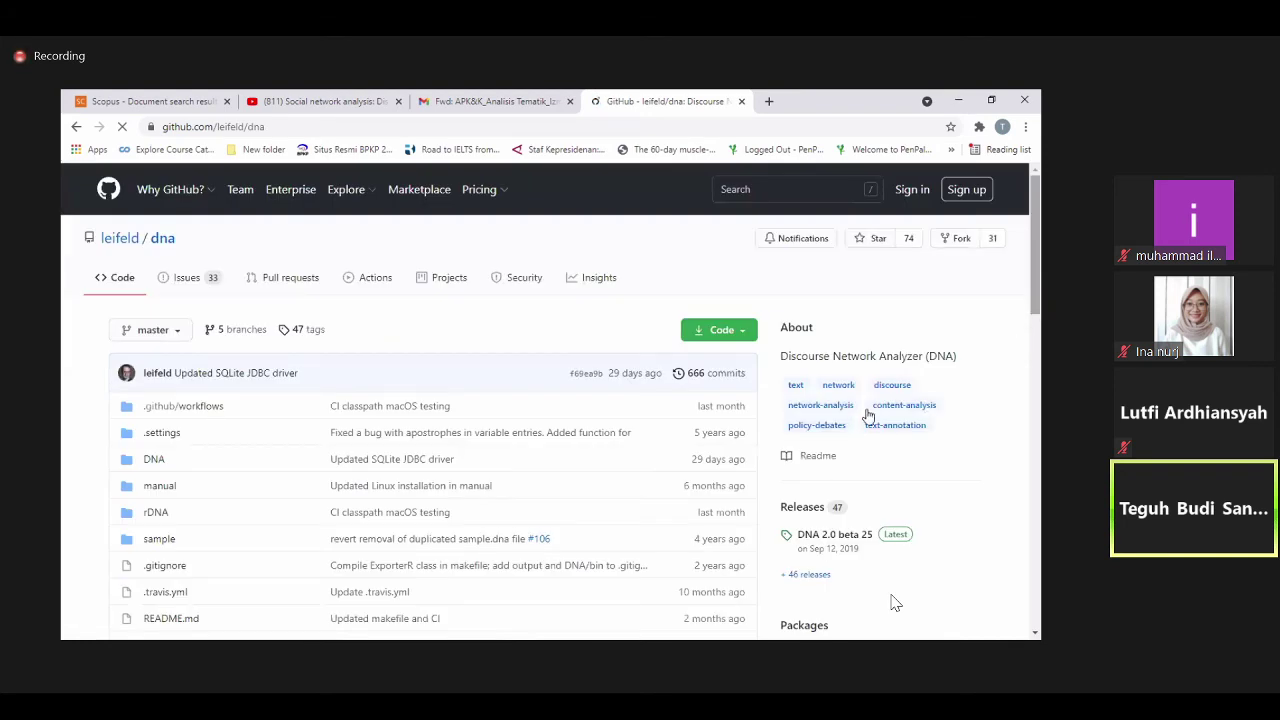
scroll(866, 420, "down", 2)
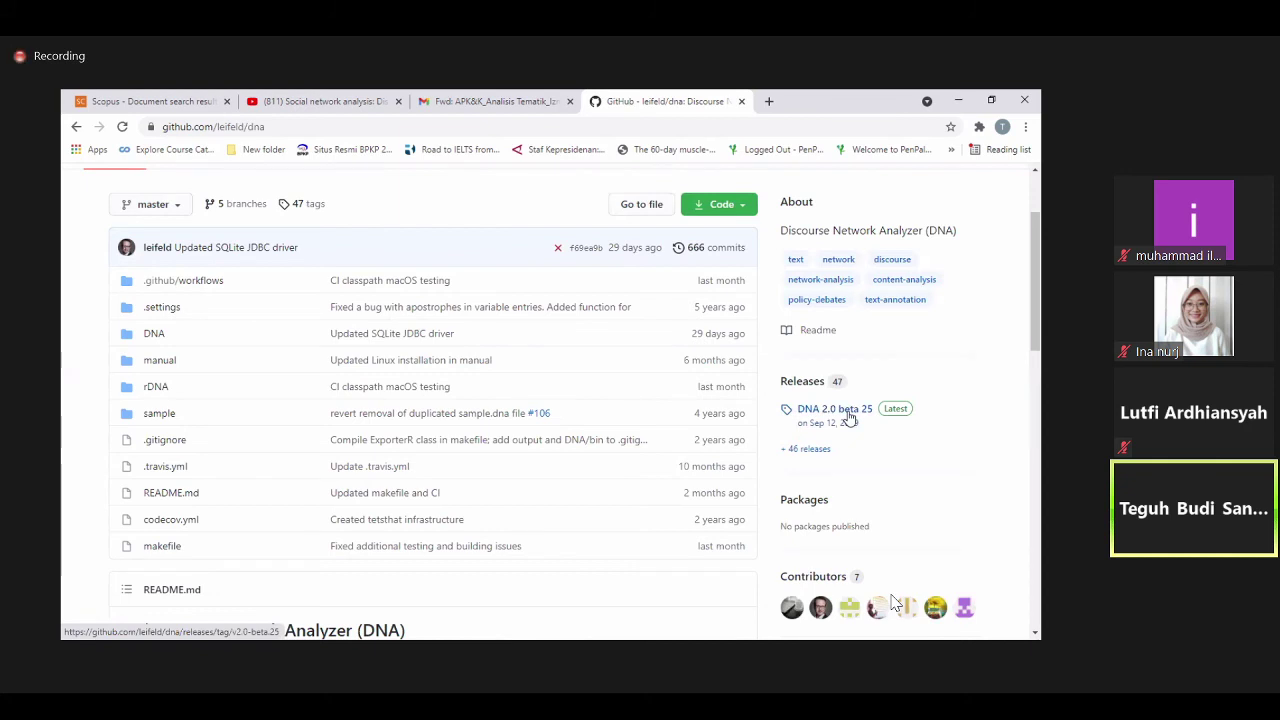
left_click(848, 415)
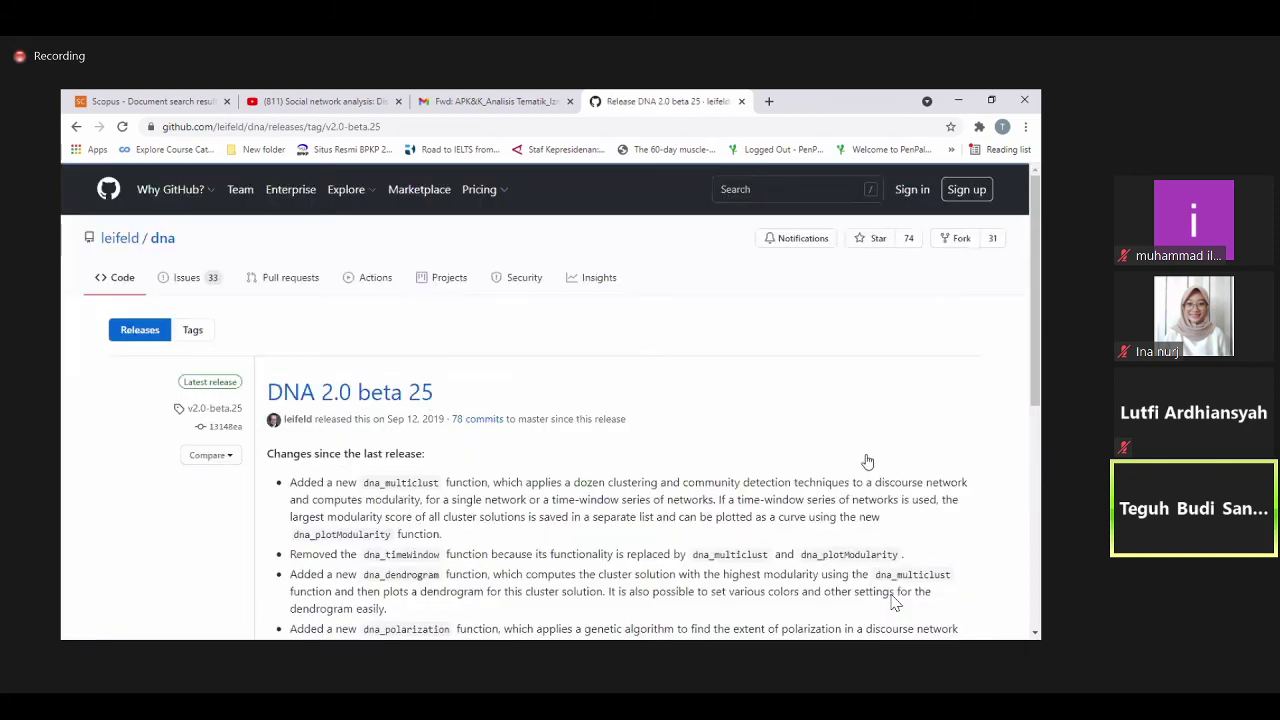
scroll(500, 500, "down", 3)
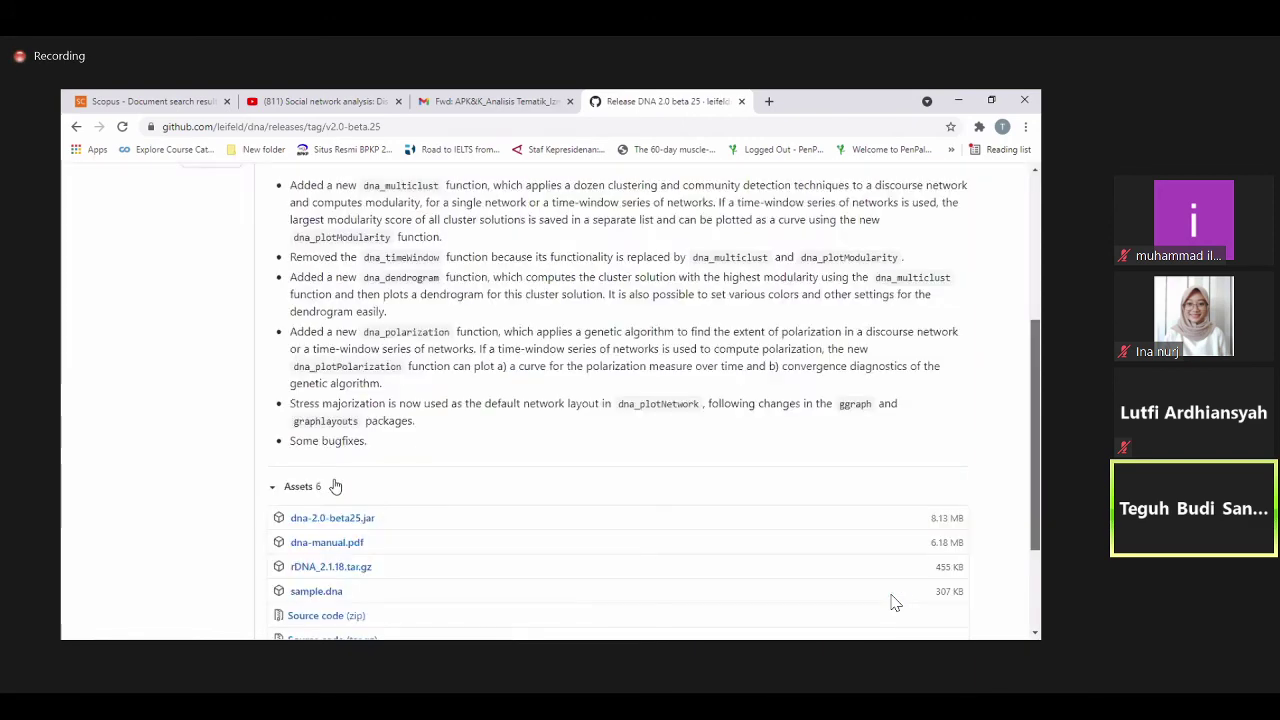
scroll(335, 487, "down", 1)
left_click(335, 485)
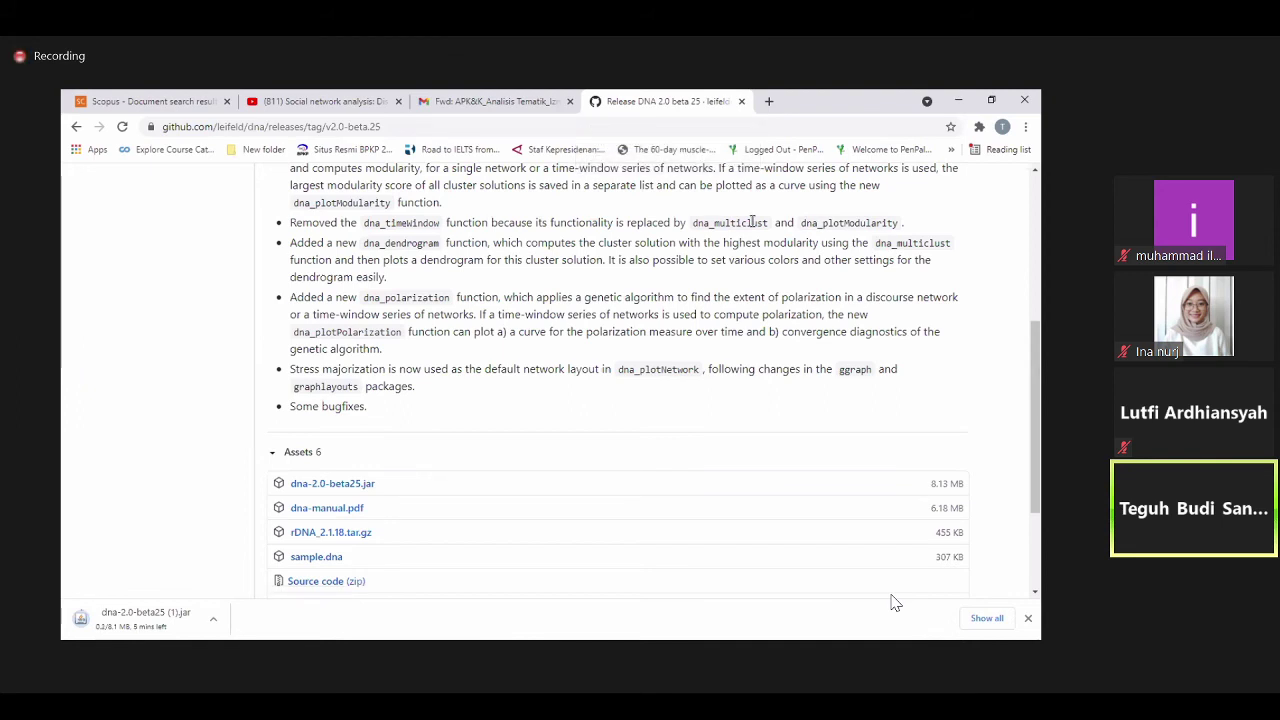
left_click(1028, 619)
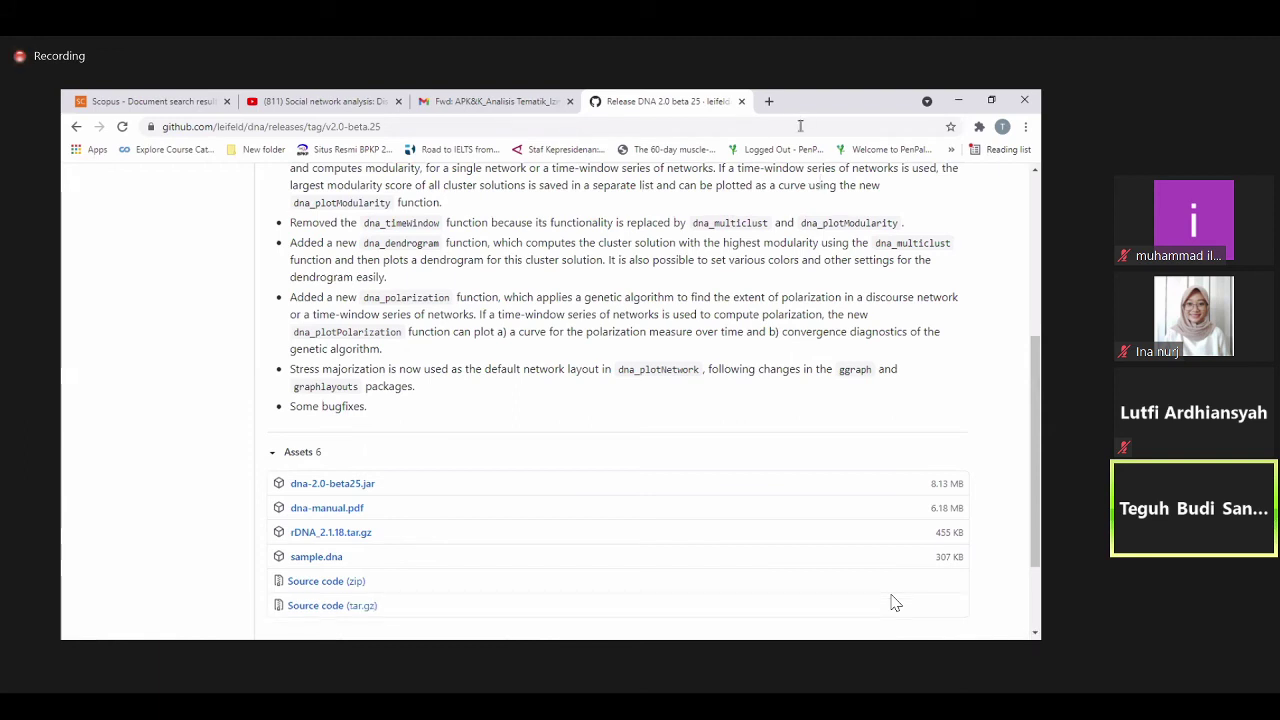
Step: Search the web for "visone", add a blank browser tab, and return to look over the search results
left_click(800, 126)
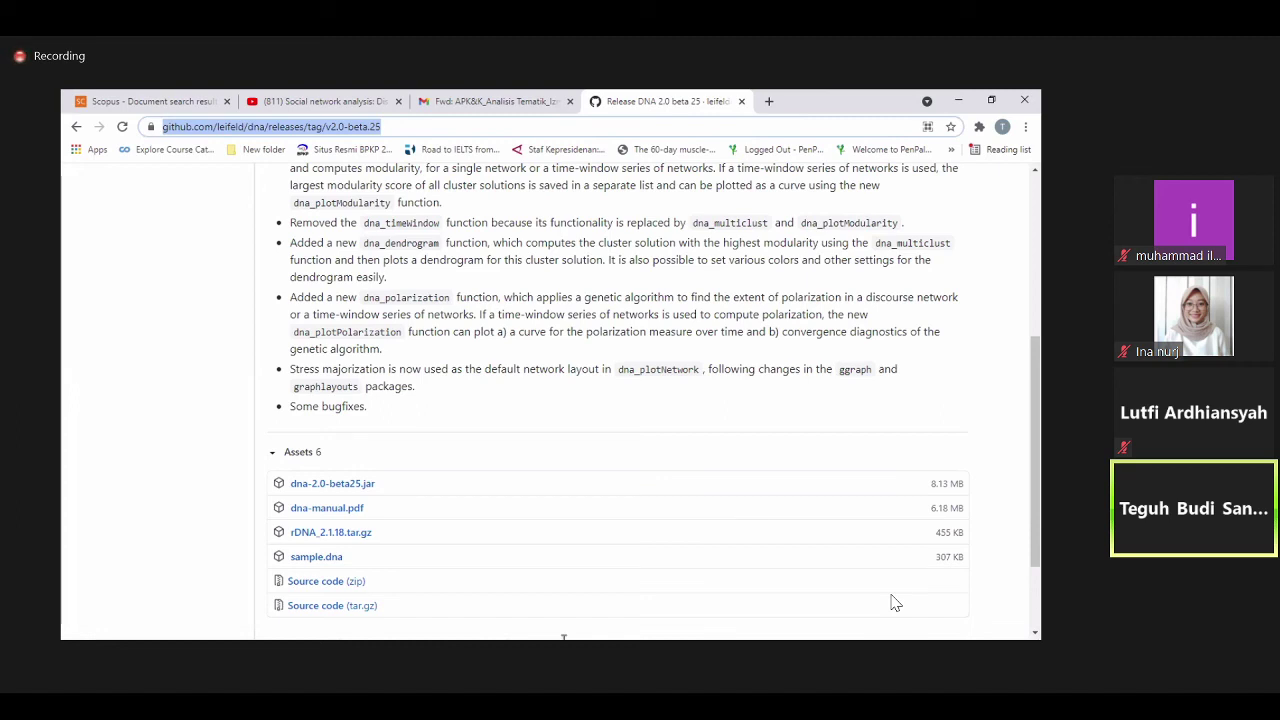
type("visone")
key("Return")
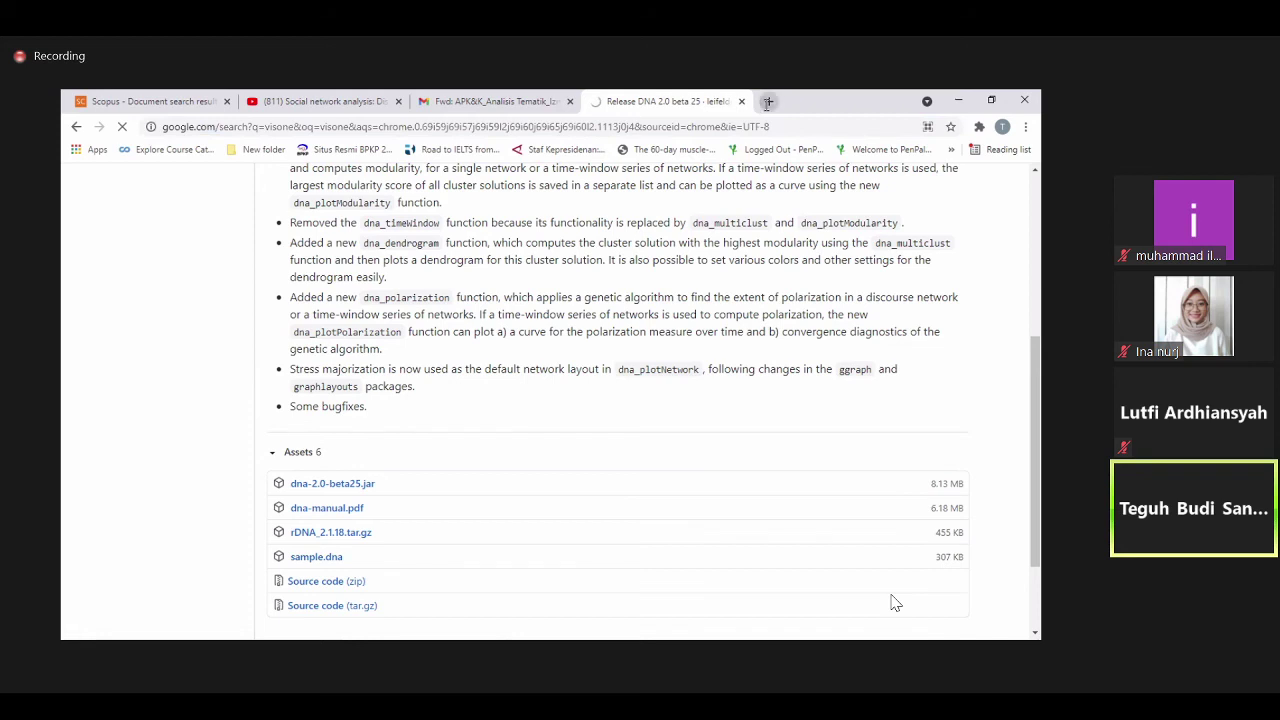
left_click(767, 102)
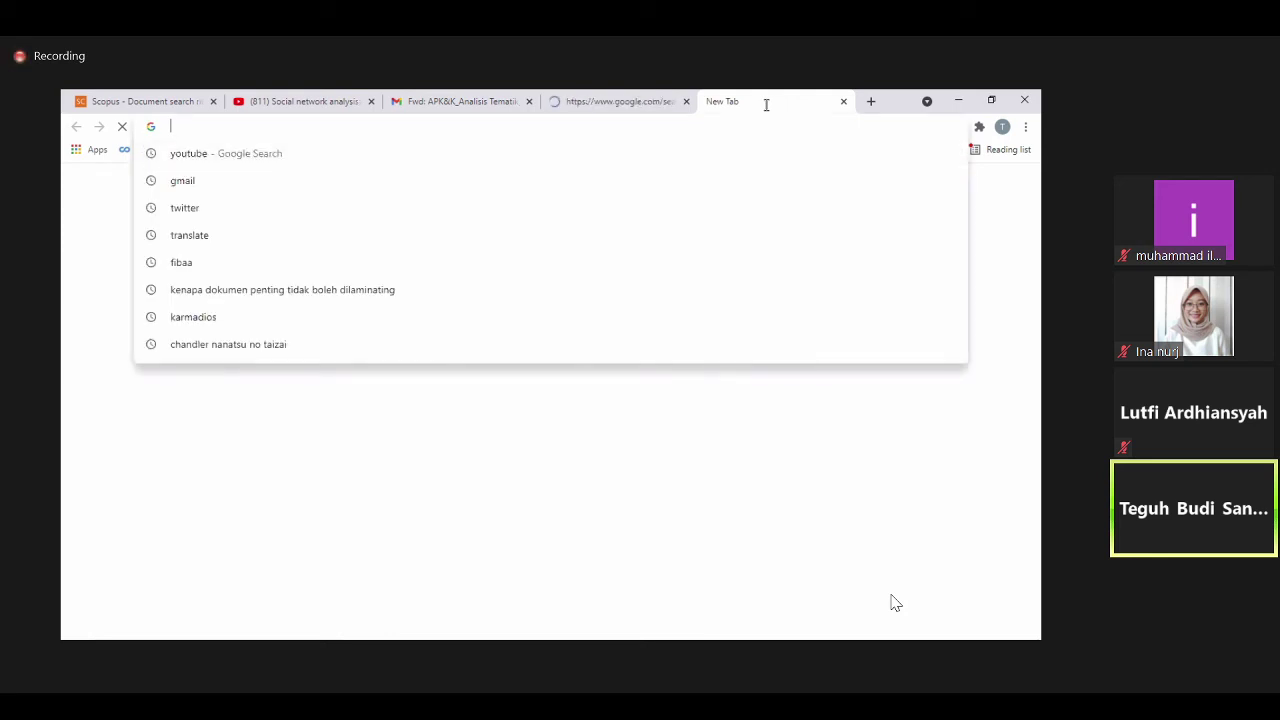
left_click(626, 99)
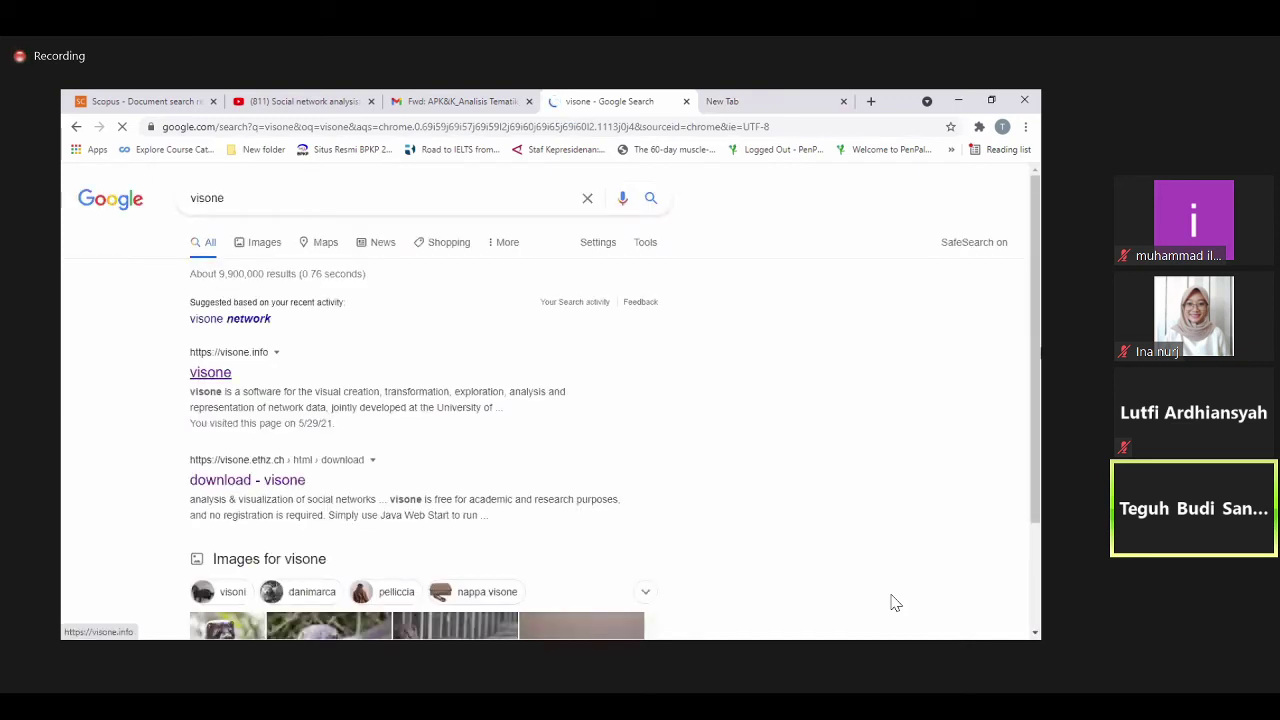
scroll(895, 603, "down", 1)
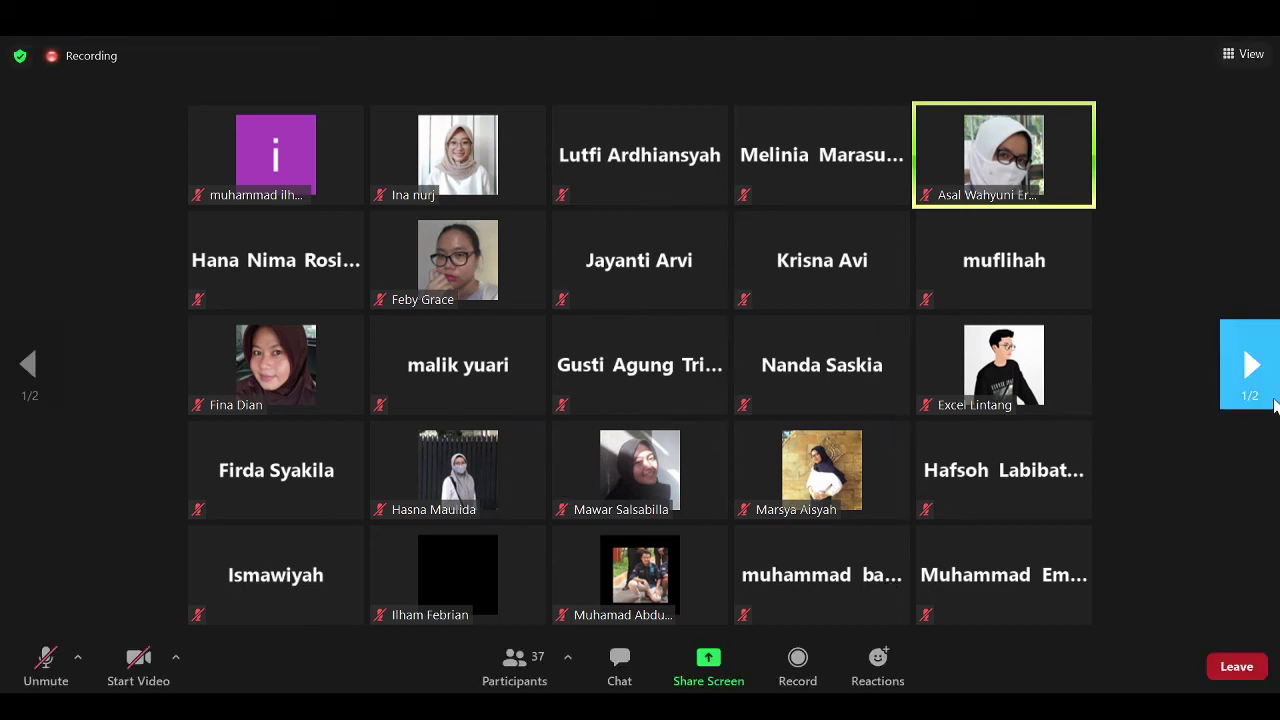
Step: Page back and forth through the two participant gallery pages, ending on the first page
left_click(1275, 405)
left_click(30, 387)
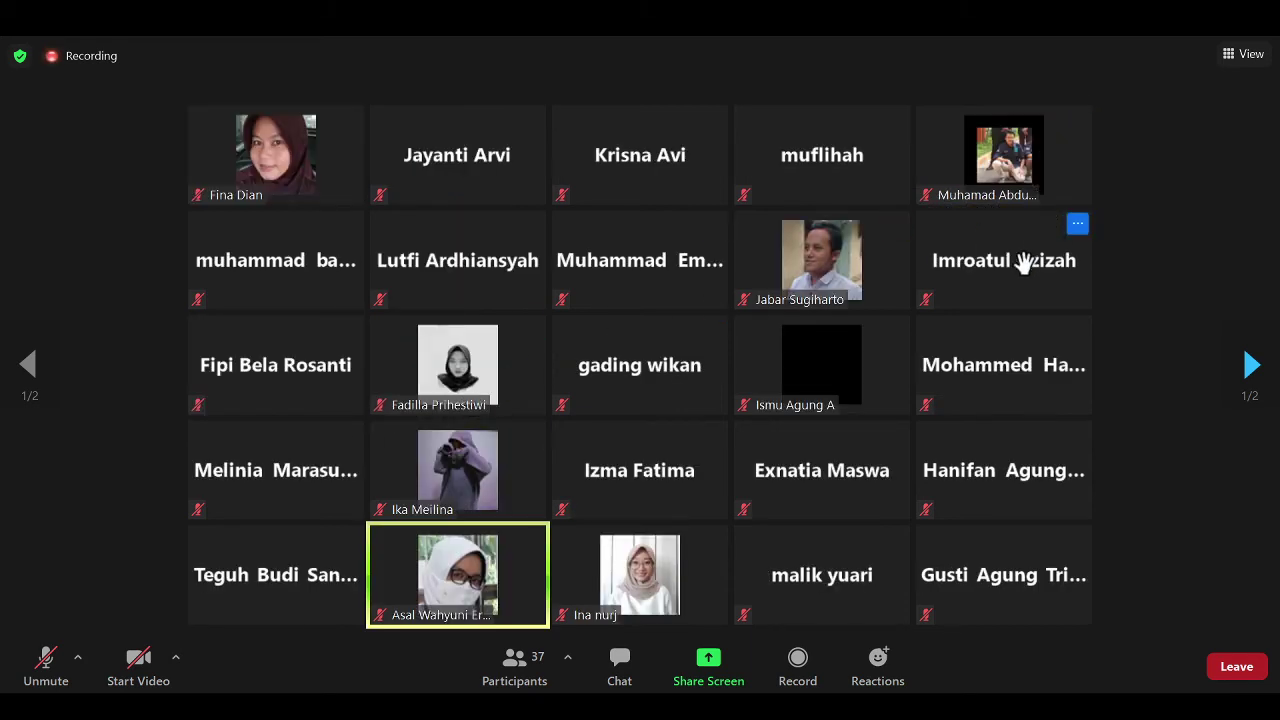
left_click(1252, 365)
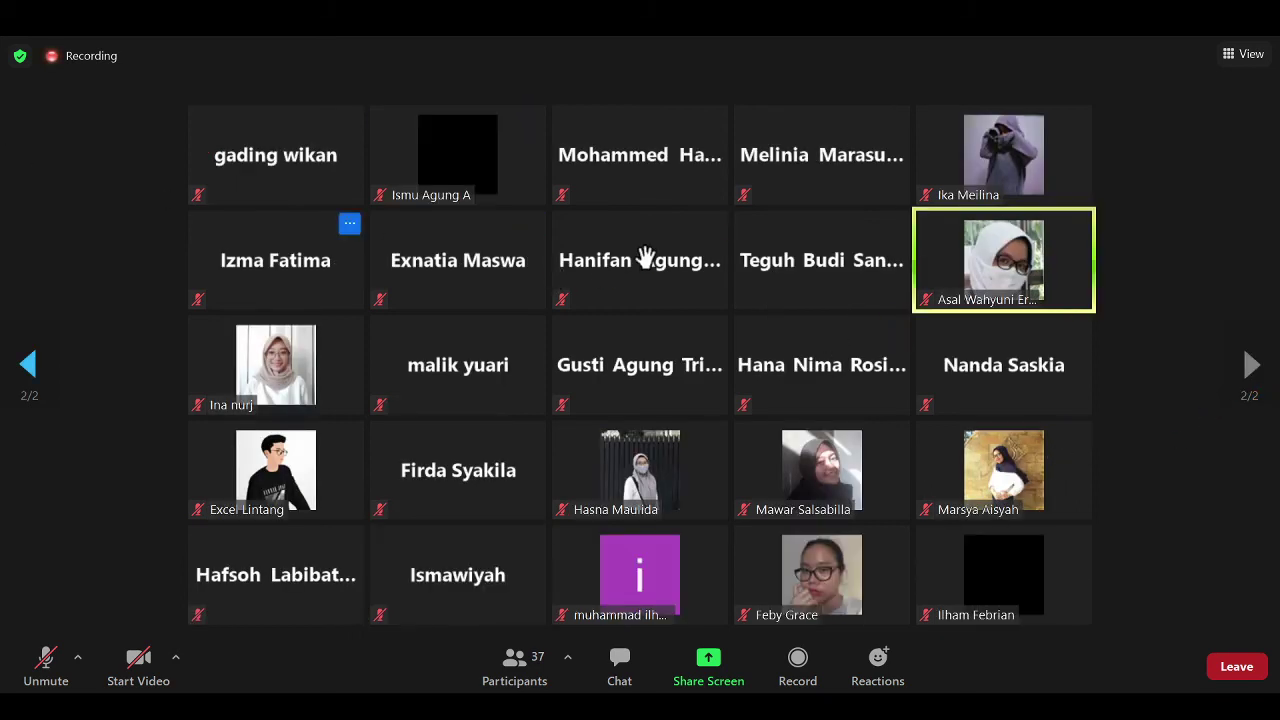
left_click(22, 375)
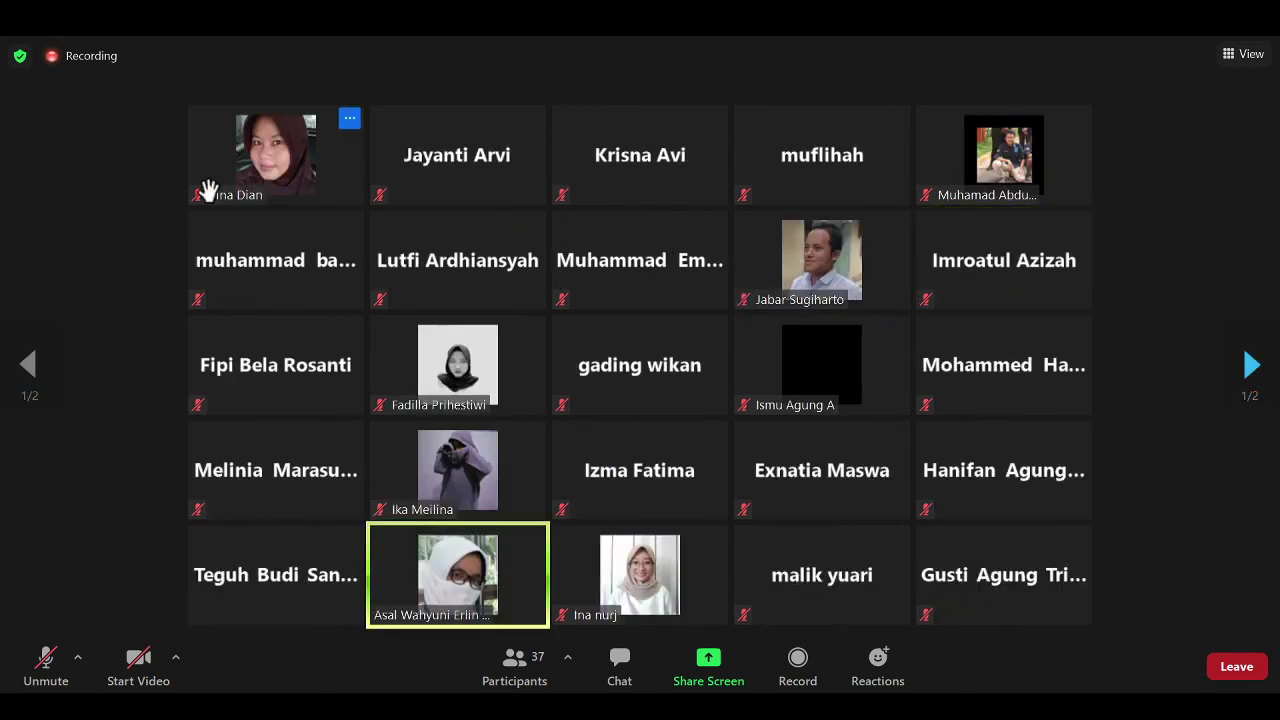
left_click_drag(208, 190, 317, 179)
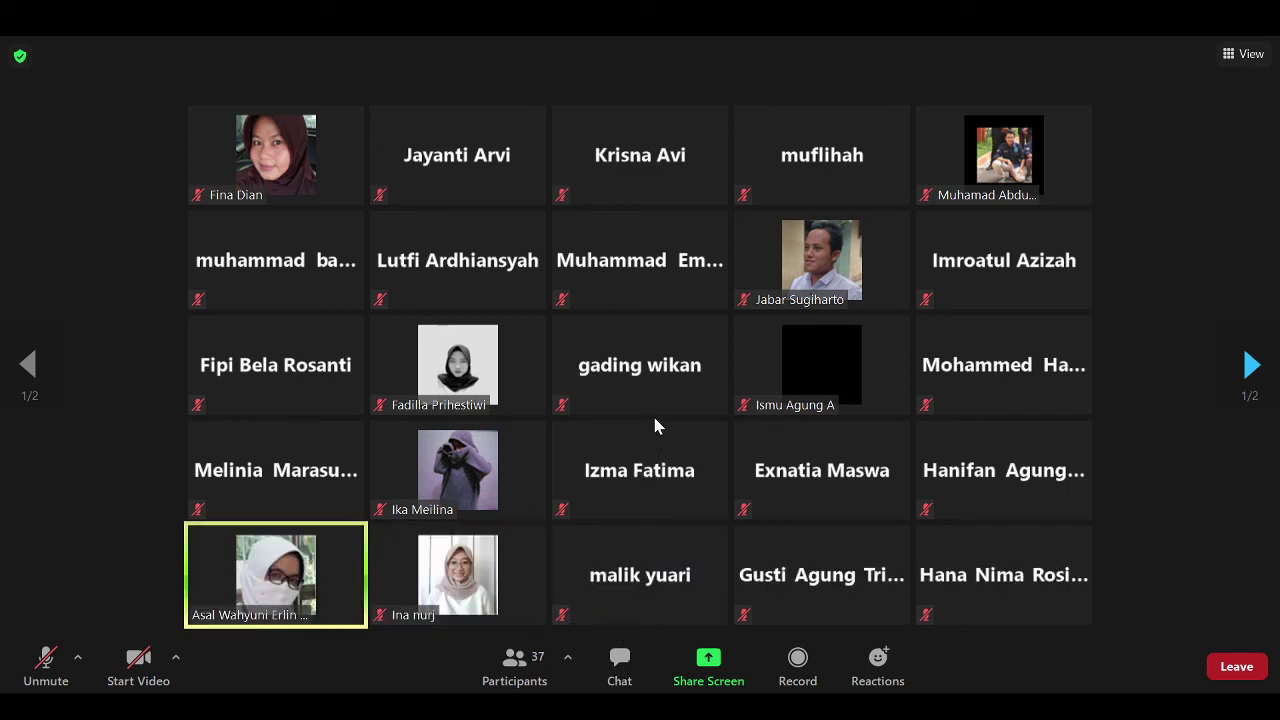
Step: Unmute the microphone to speak in the meeting, and mute it again
left_click(45, 659)
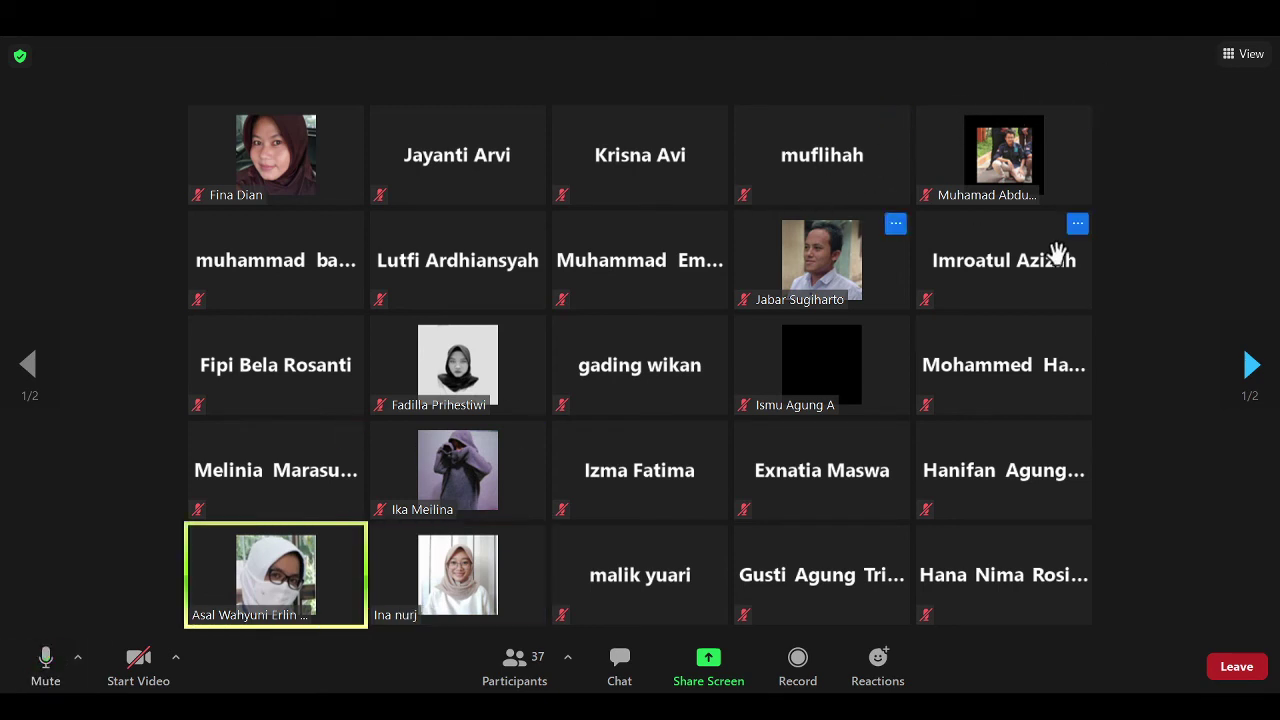
left_click(30, 645)
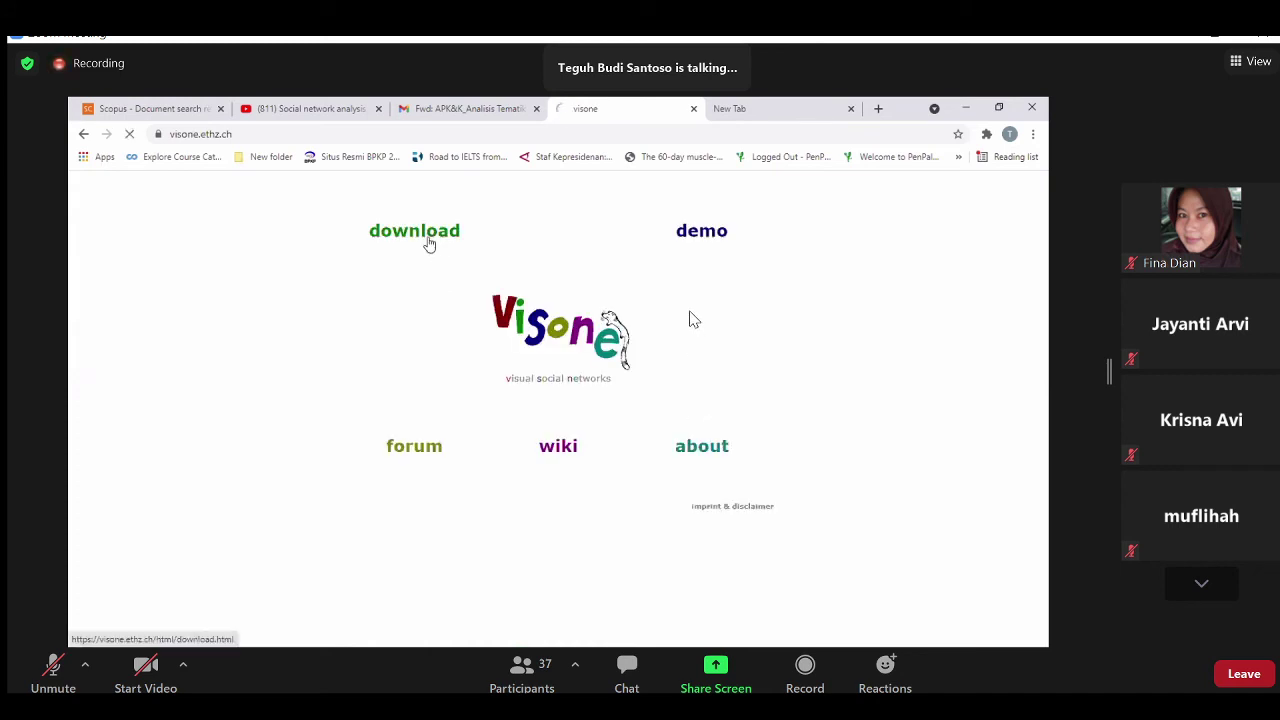
Step: Open visone's download page, look over the current version section, and close the page
left_click(428, 241)
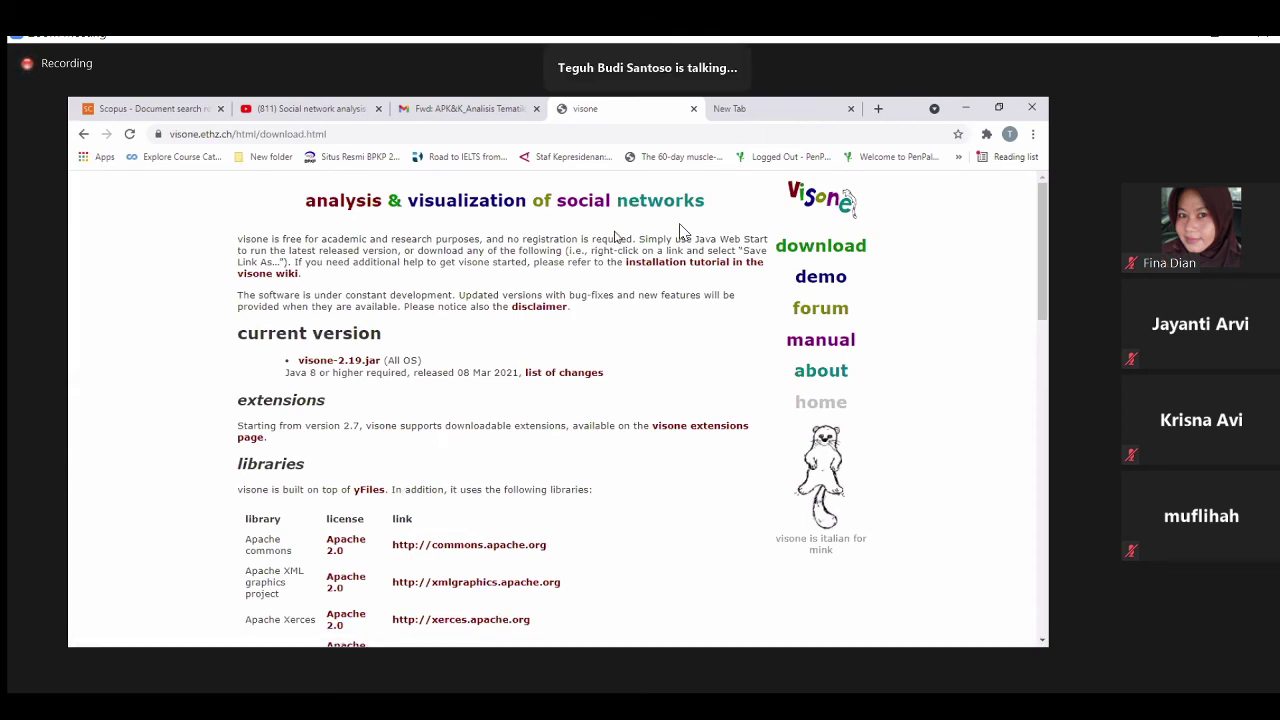
left_click(688, 106)
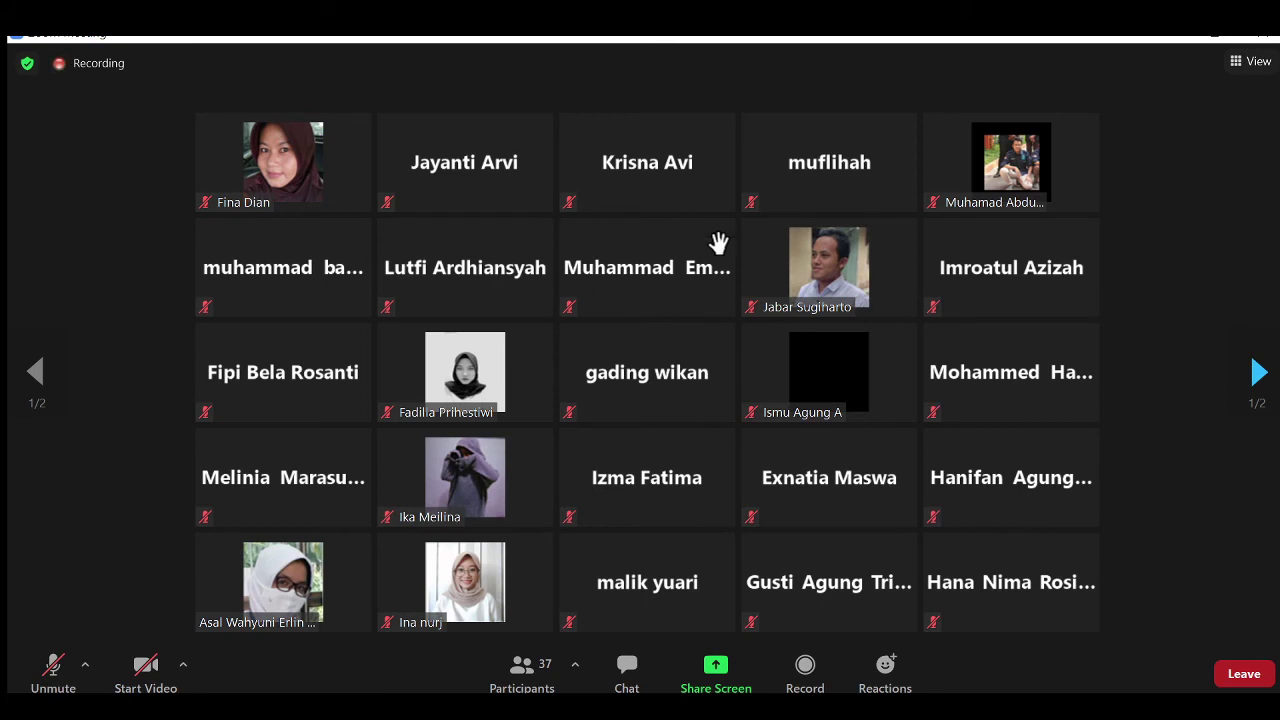
Step: View the second page of the participant gallery and return to the first page
left_click(1259, 372)
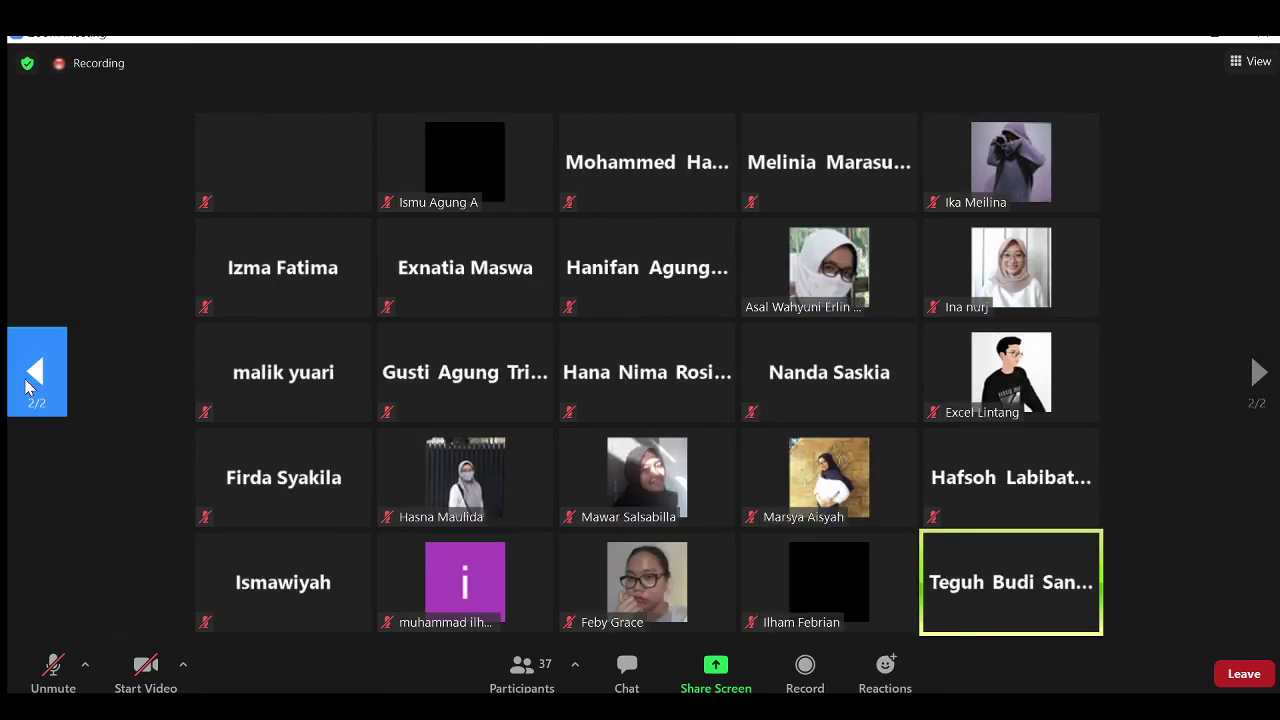
left_click(35, 372)
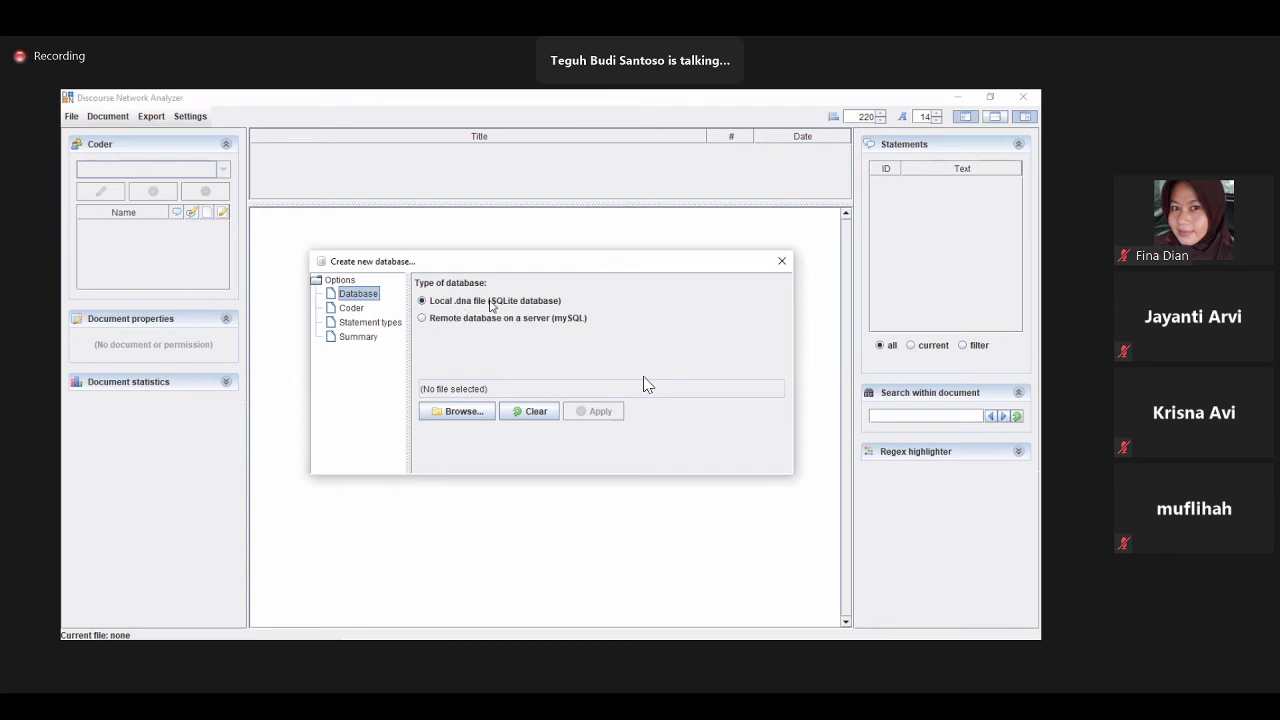
Step: Choose the Documents folder as the location for the new local .dna database and name the file "Trial DNA"
left_click(457, 411)
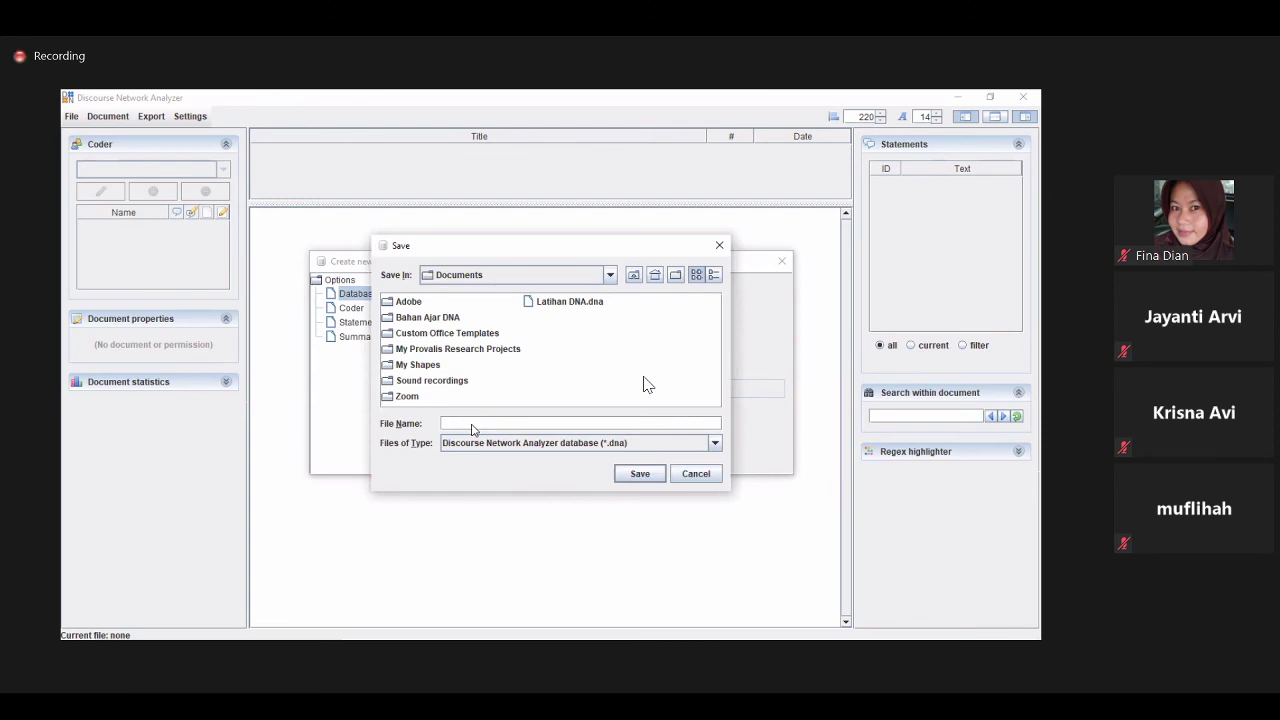
type("T")
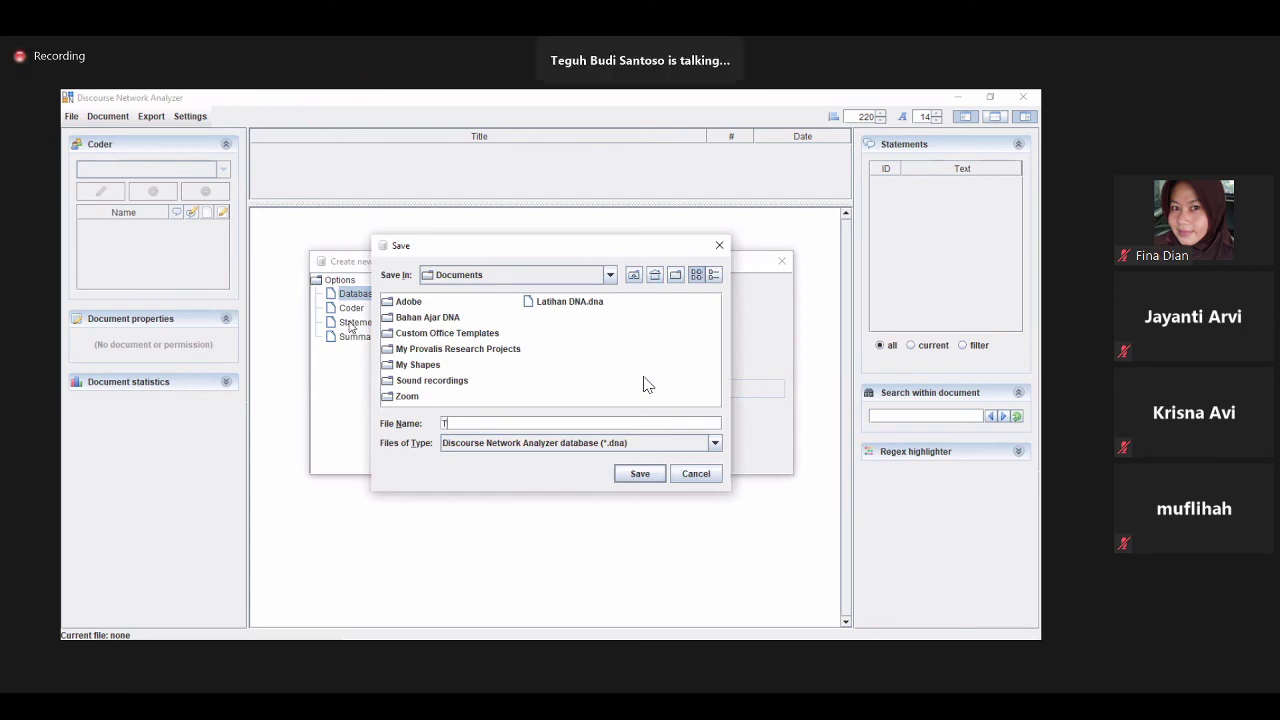
type("rial D")
type("NA")
key("Return")
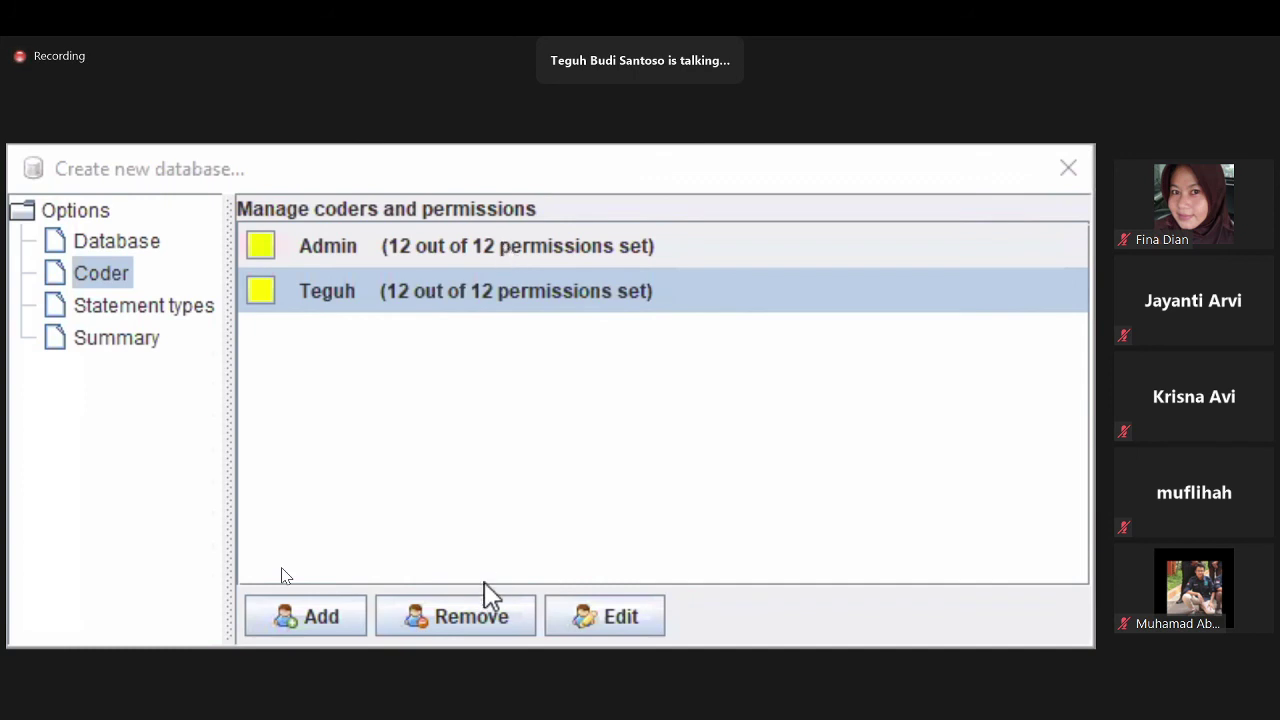
Step: Try to remove the Admin coder from the new database's coder list
left_click(476, 356)
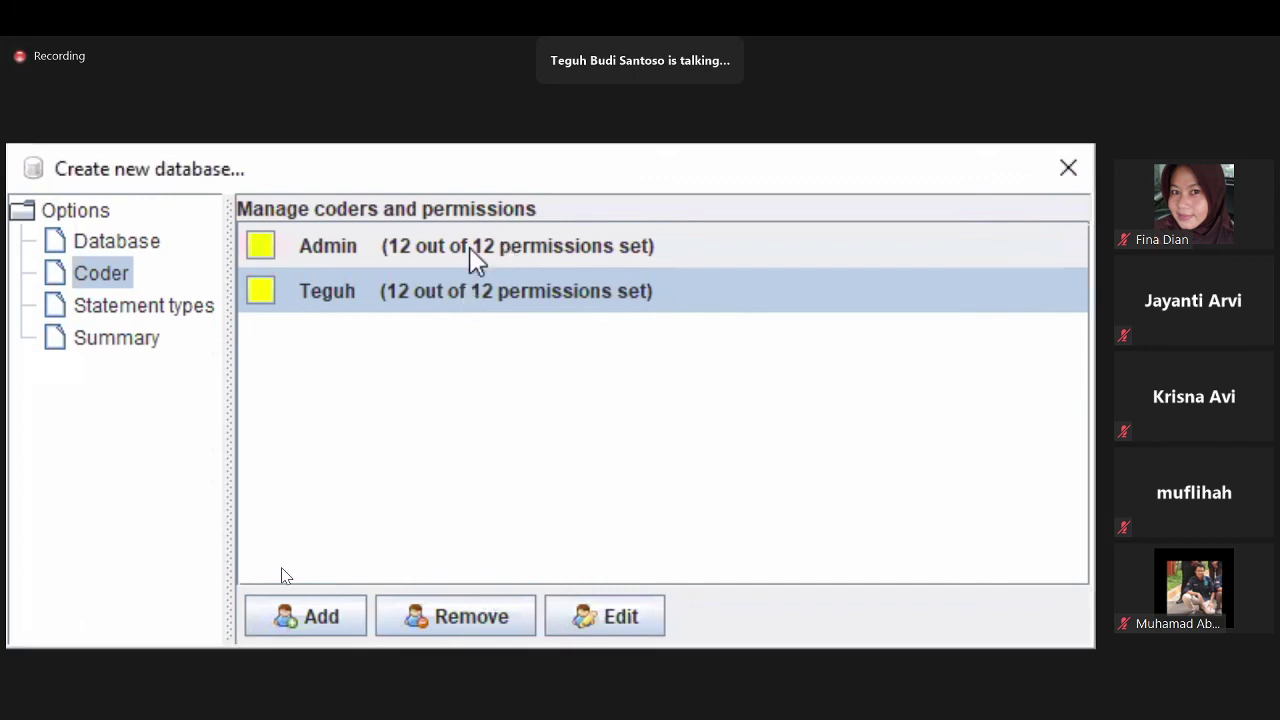
left_click(514, 614)
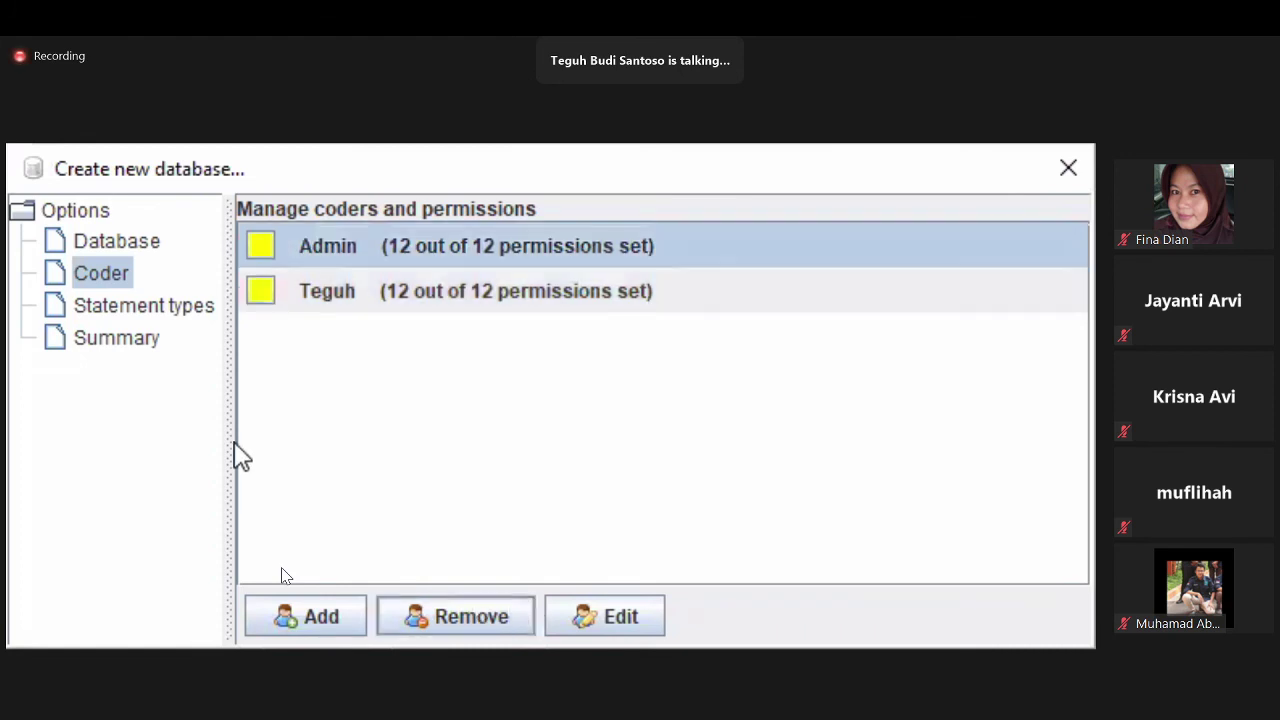
Step: Review the statement types and the blank form for a new one, then check the database summary and coder list
left_click(123, 308)
left_click(387, 250)
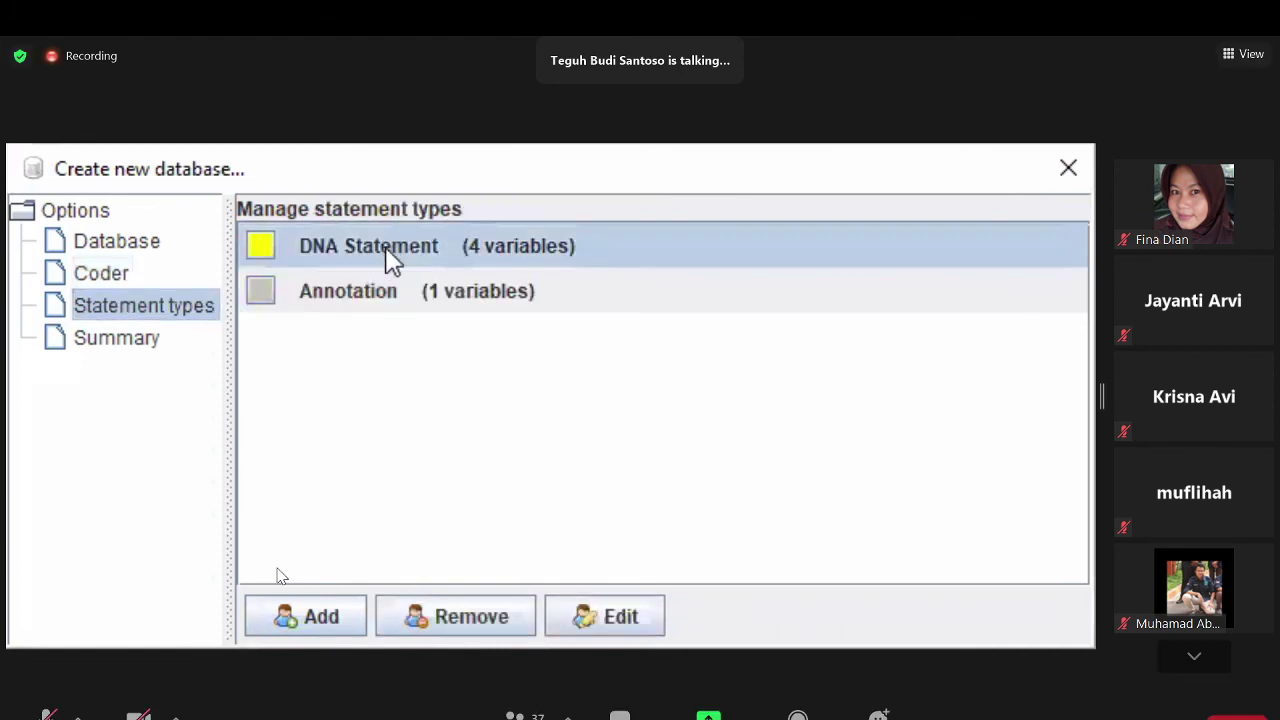
left_click(350, 614)
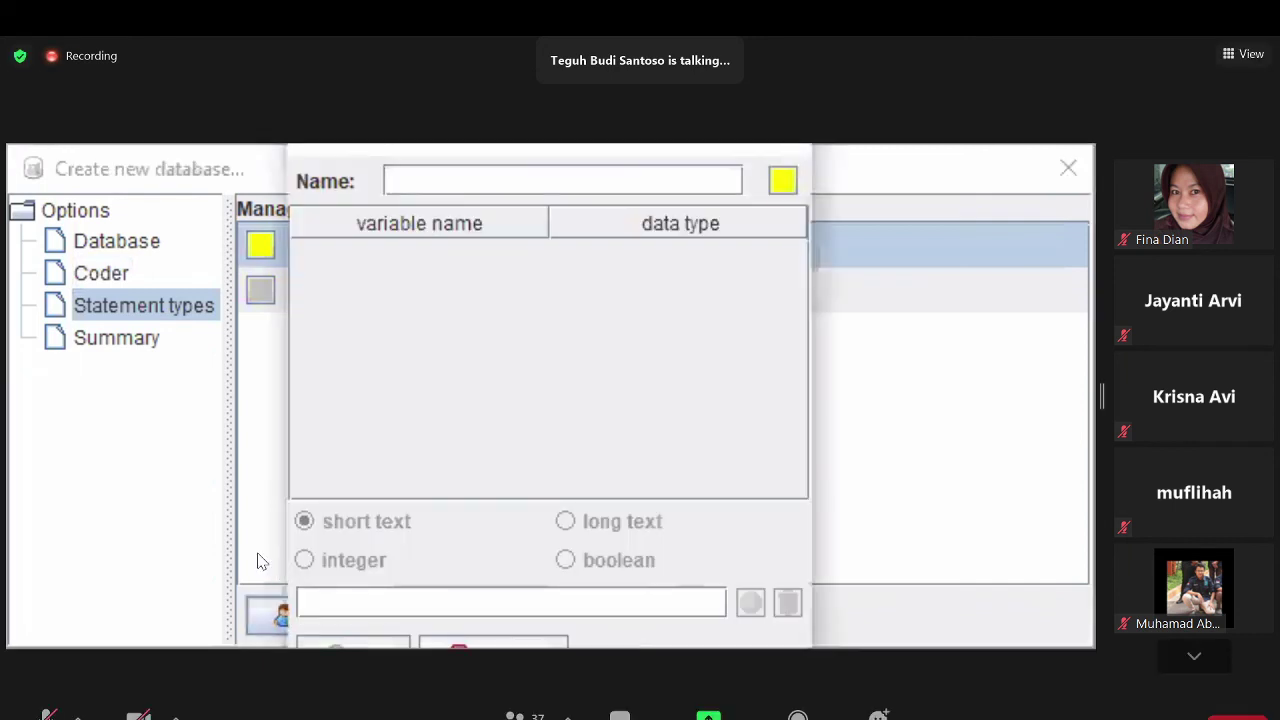
key("Escape")
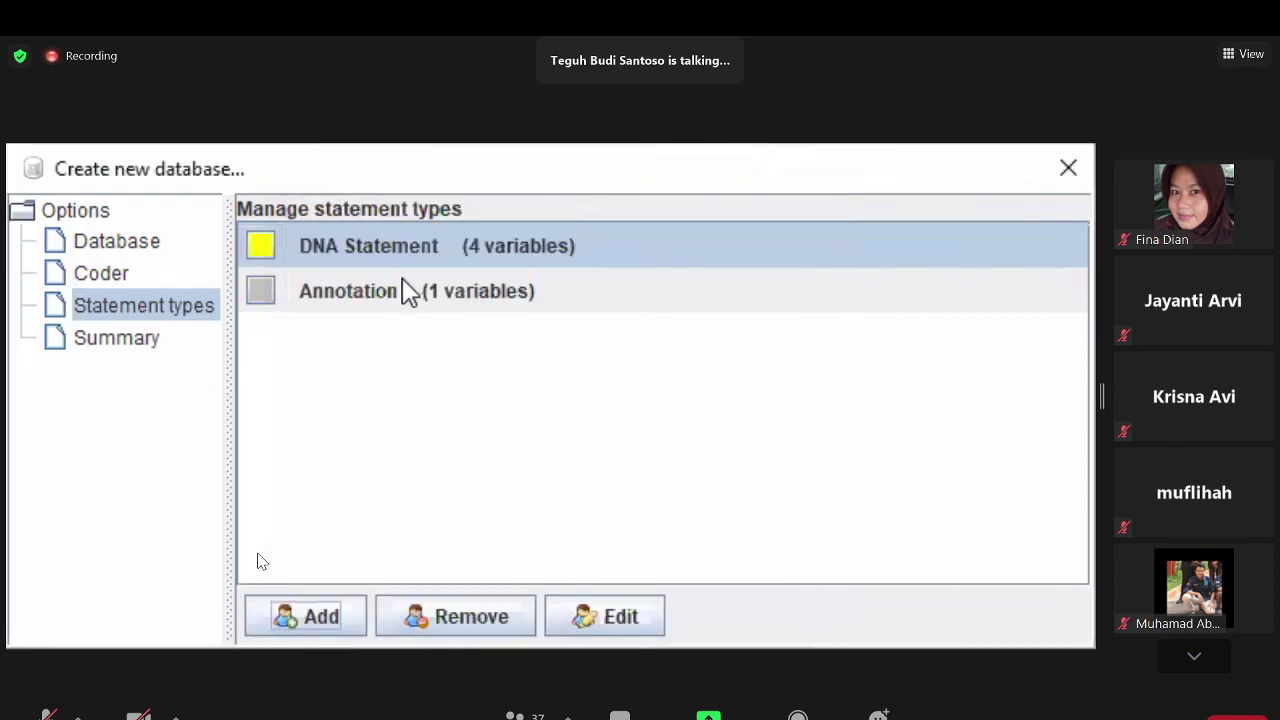
left_click(100, 340)
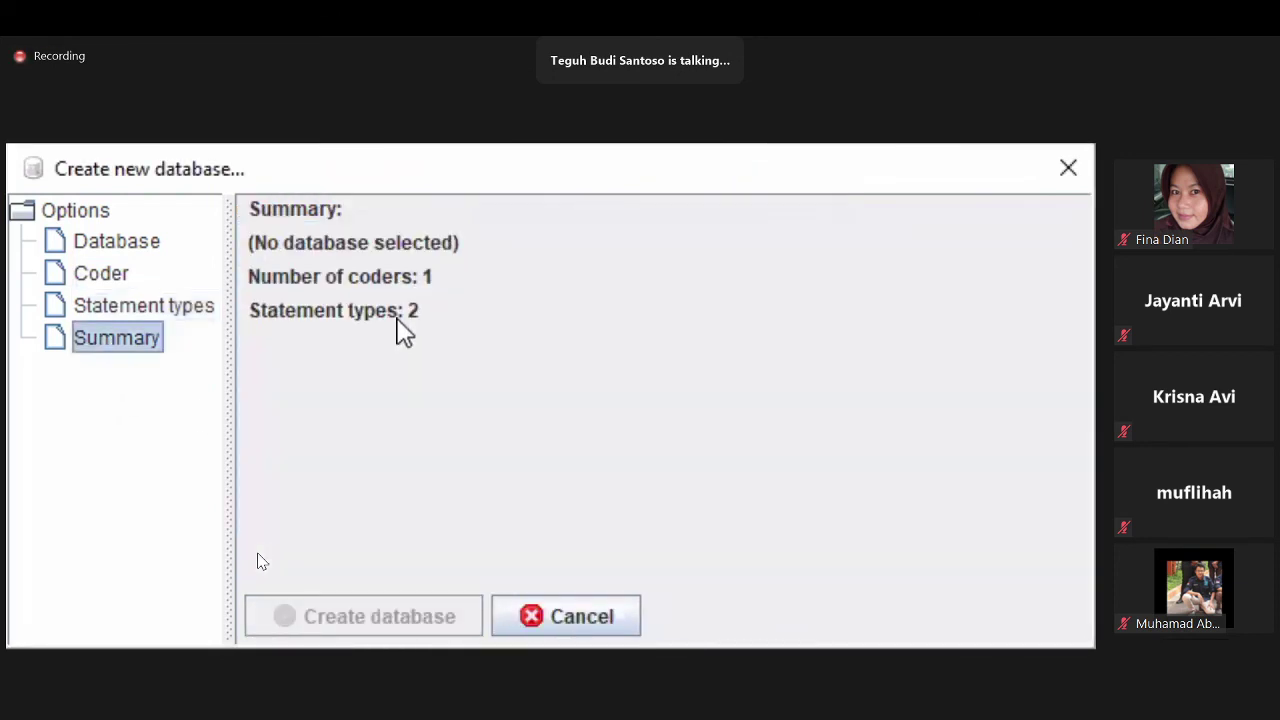
left_click(122, 283)
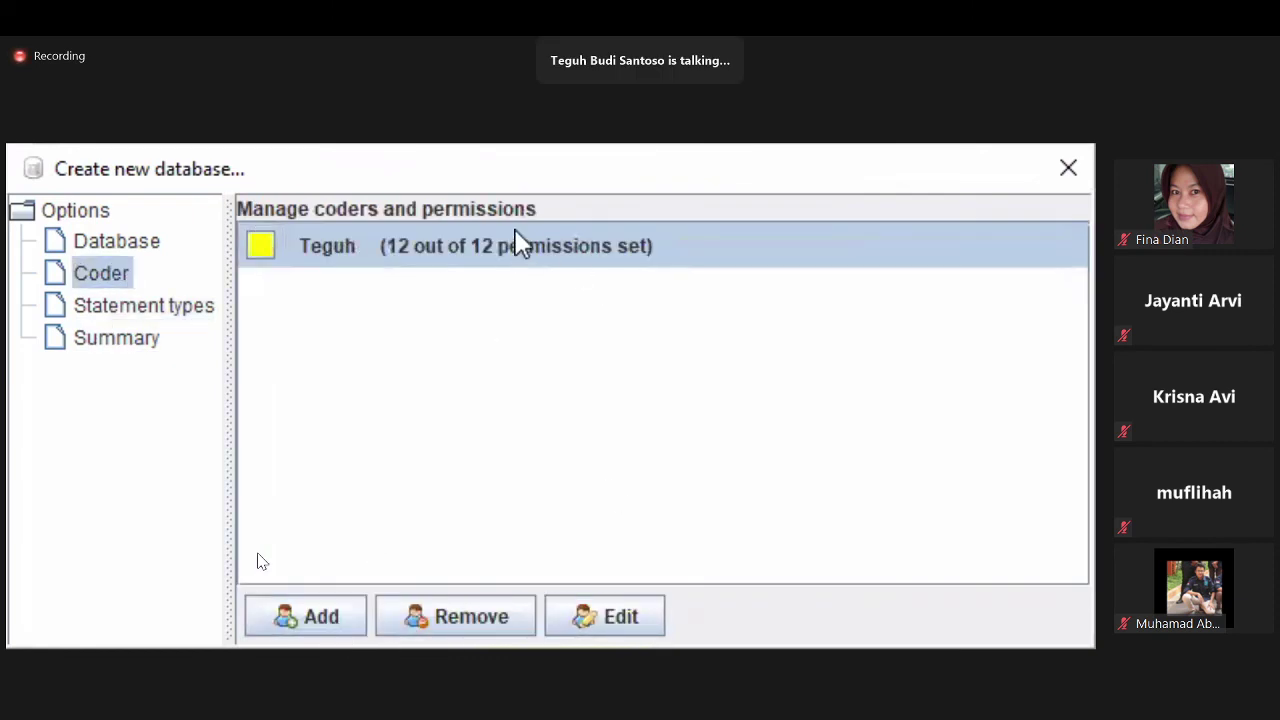
Step: Apply Trial DNA.dna as the local database file, check the statement types and summary, and create the database
left_click(157, 246)
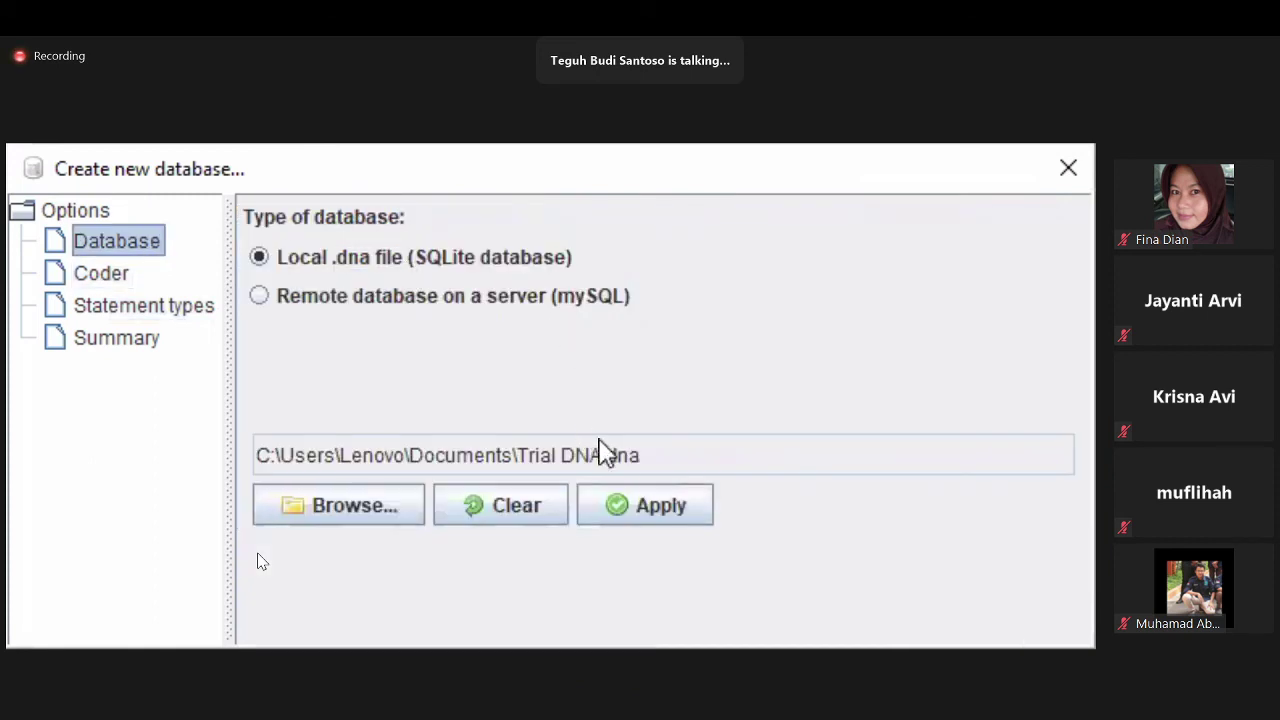
left_click(645, 497)
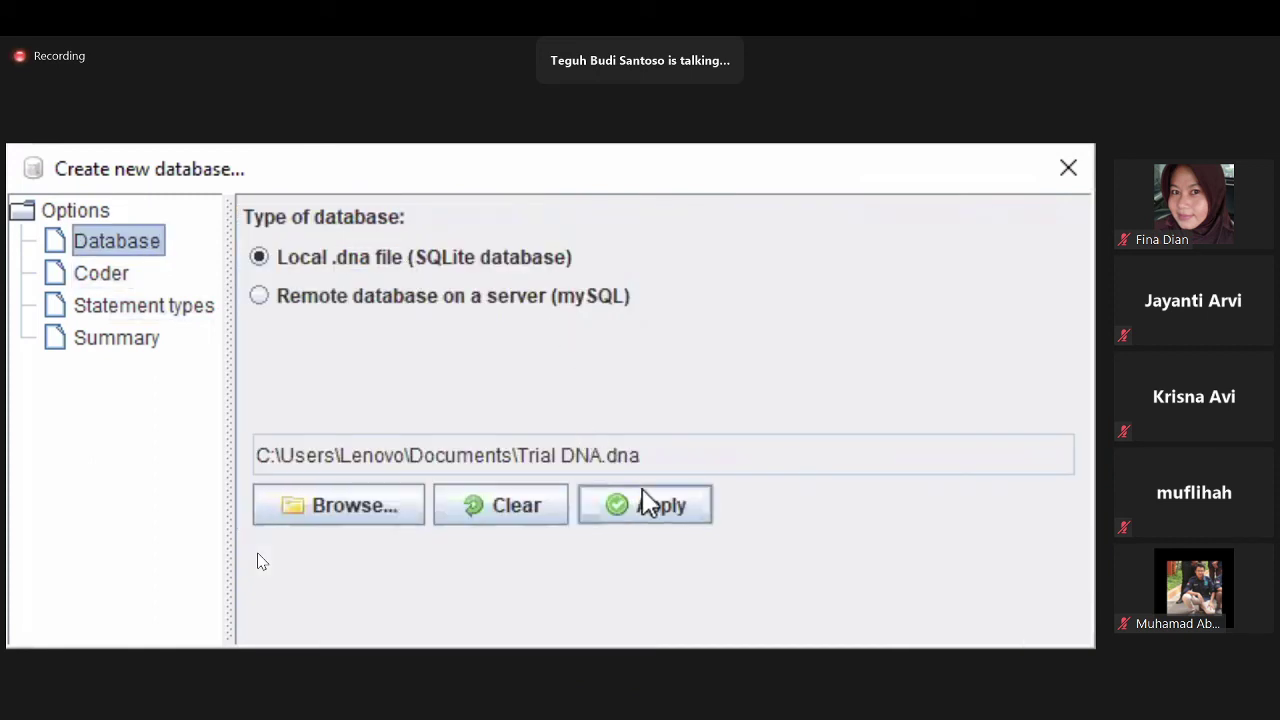
left_click(645, 500)
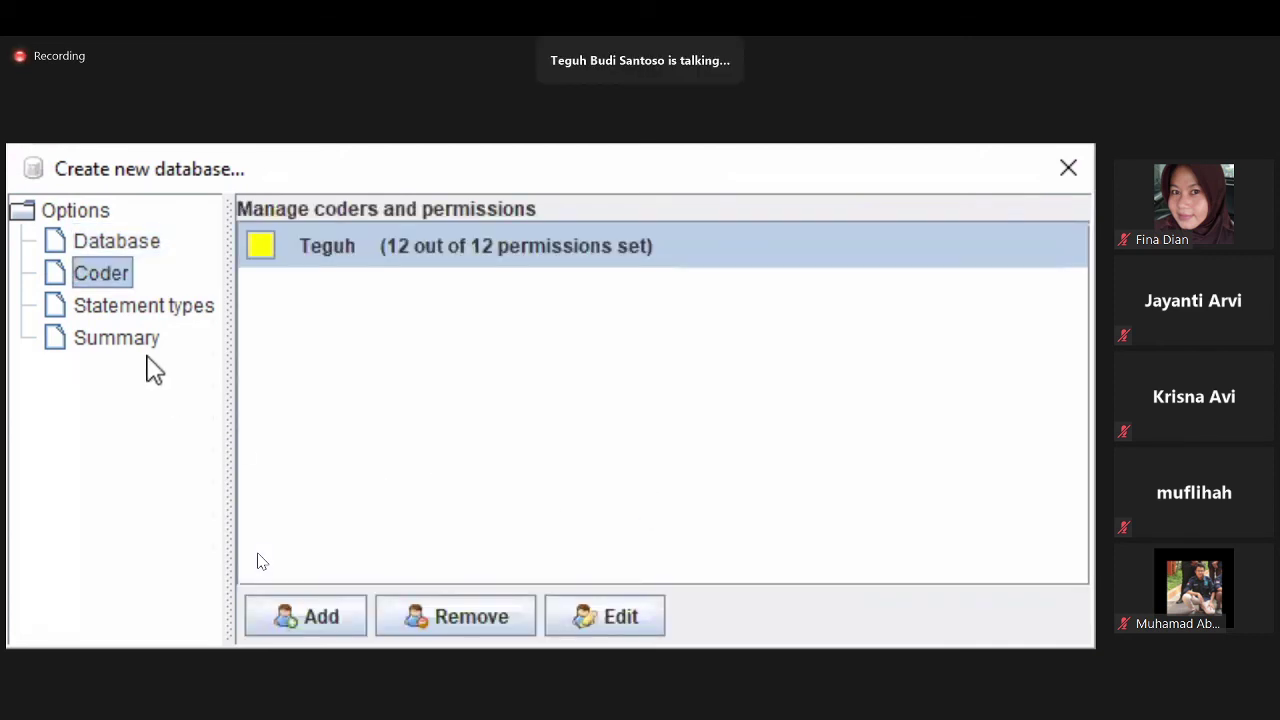
left_click(141, 310)
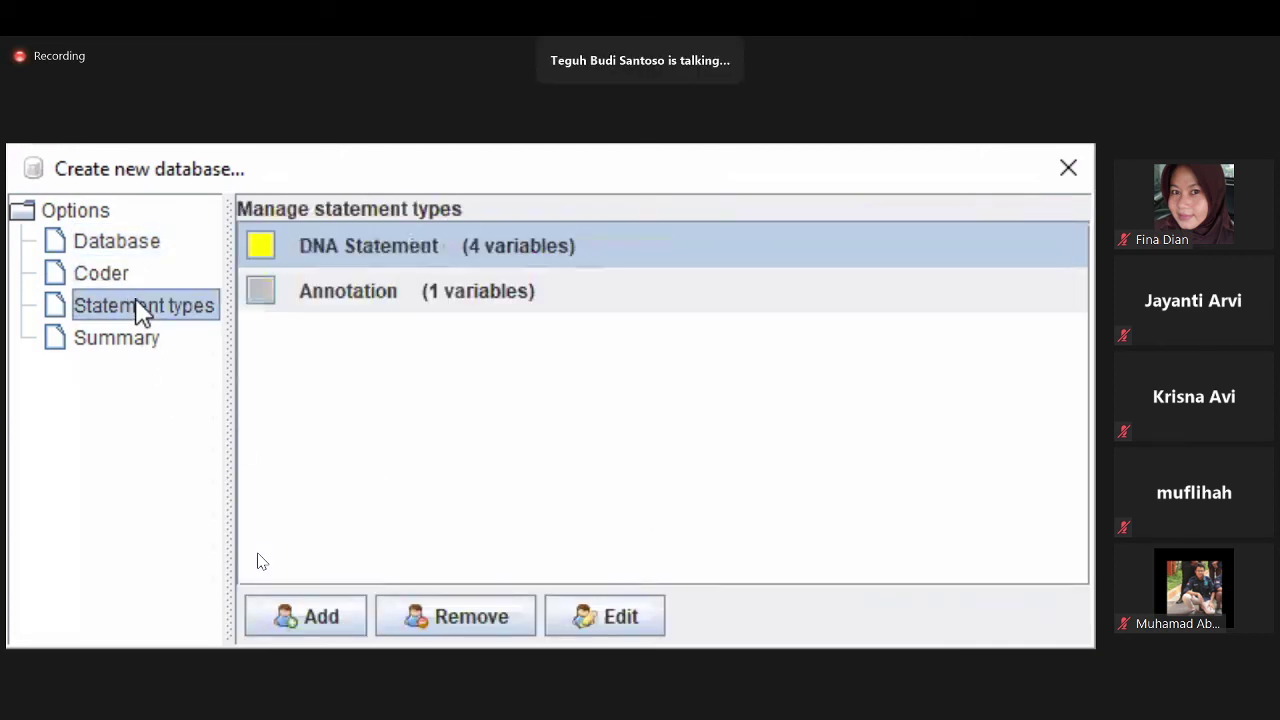
left_click(145, 343)
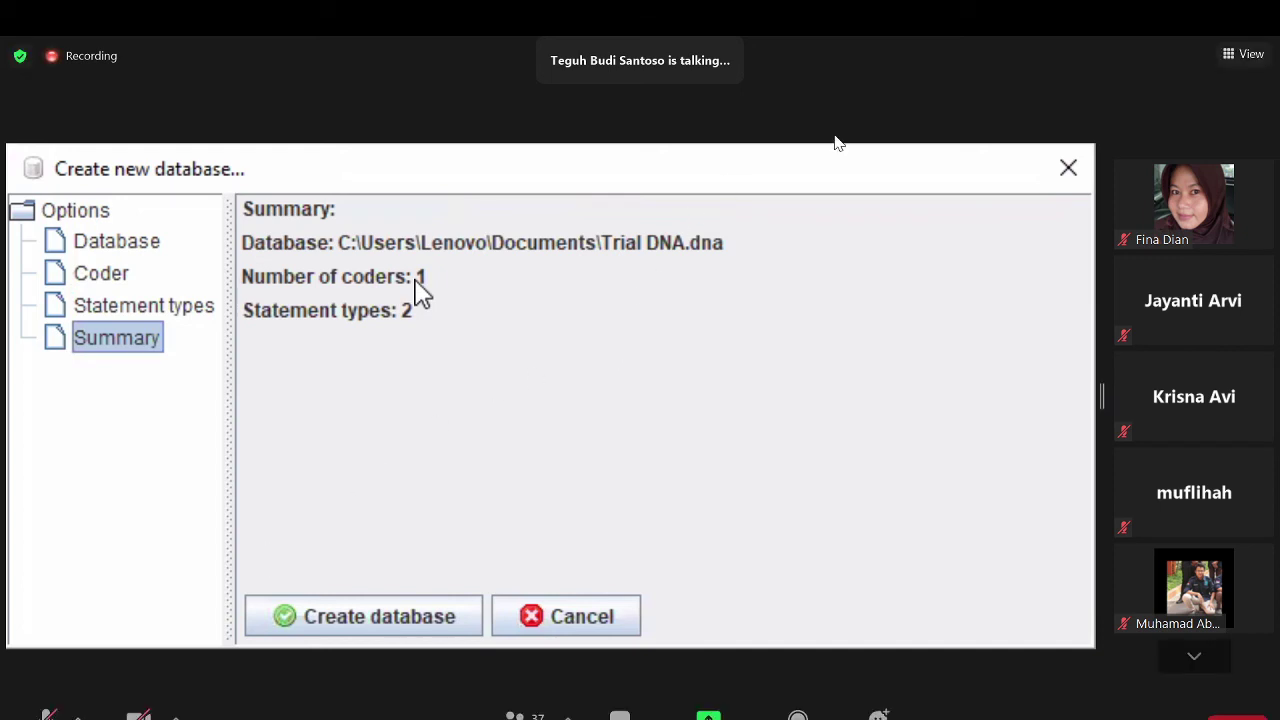
double_click(1130, 228)
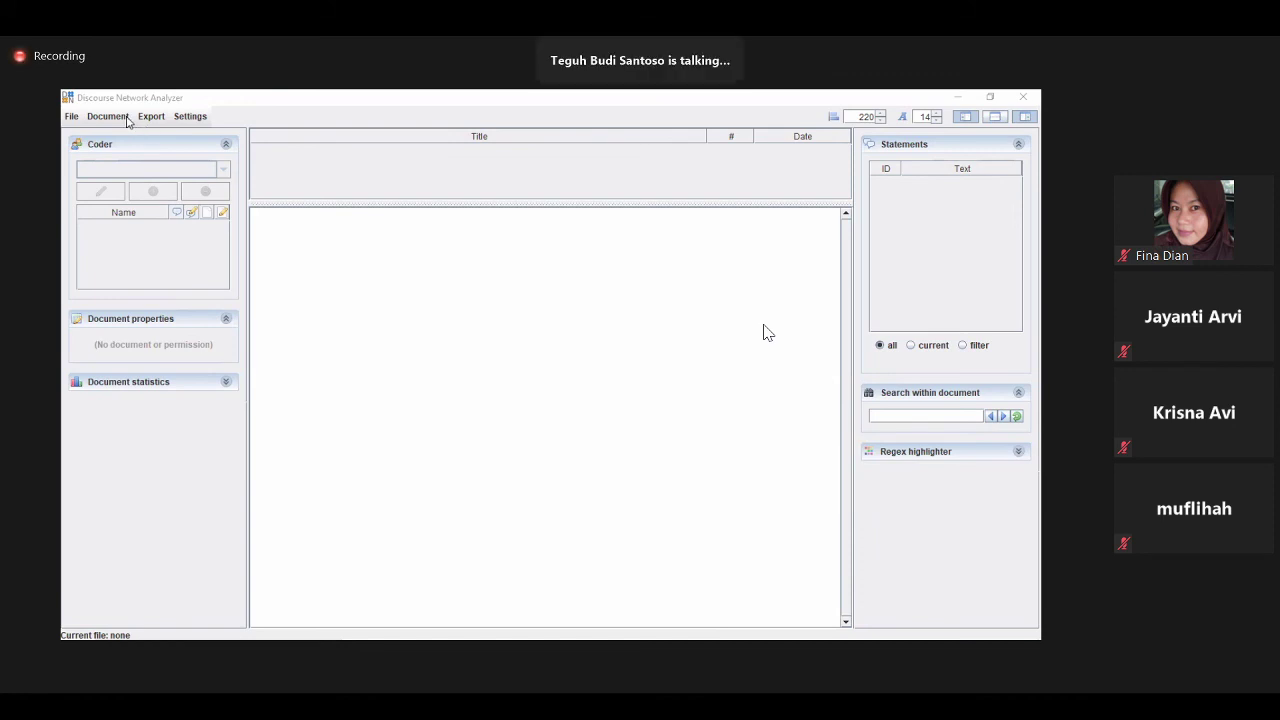
Step: Start a new document in the database and title it "5000 Puntung Rokok Ditemukan"
left_click(125, 118)
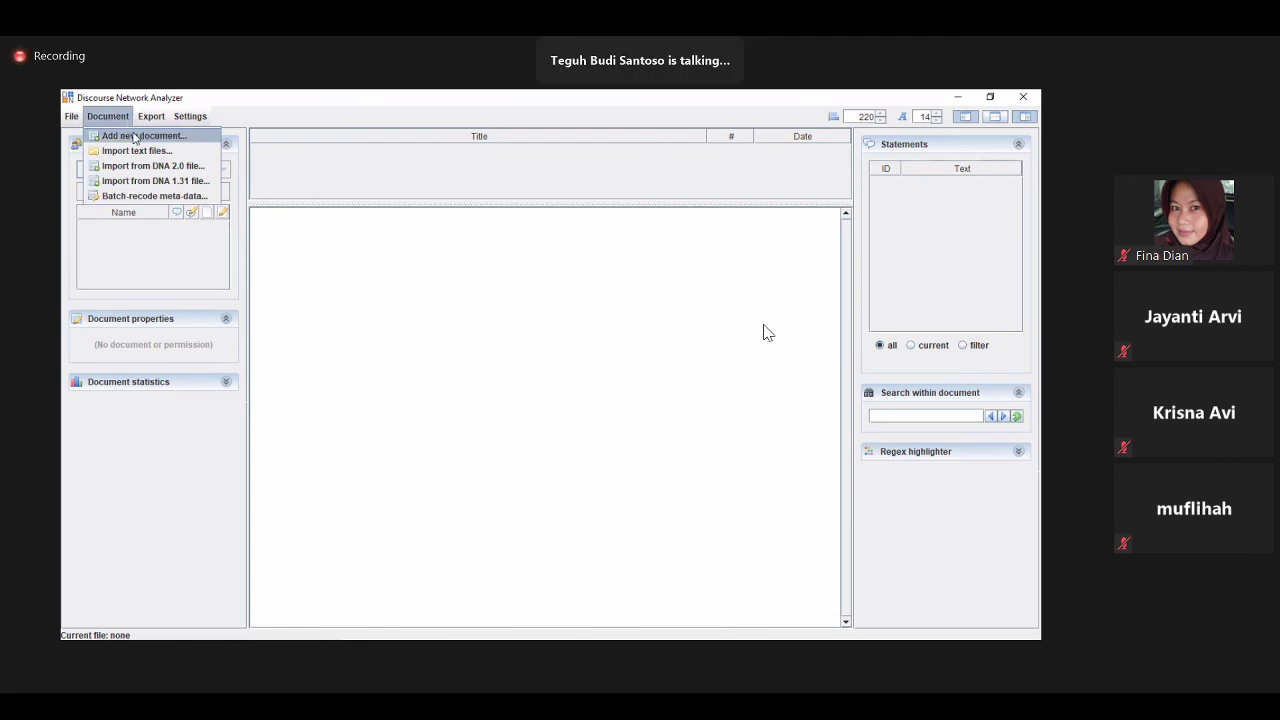
left_click(135, 137)
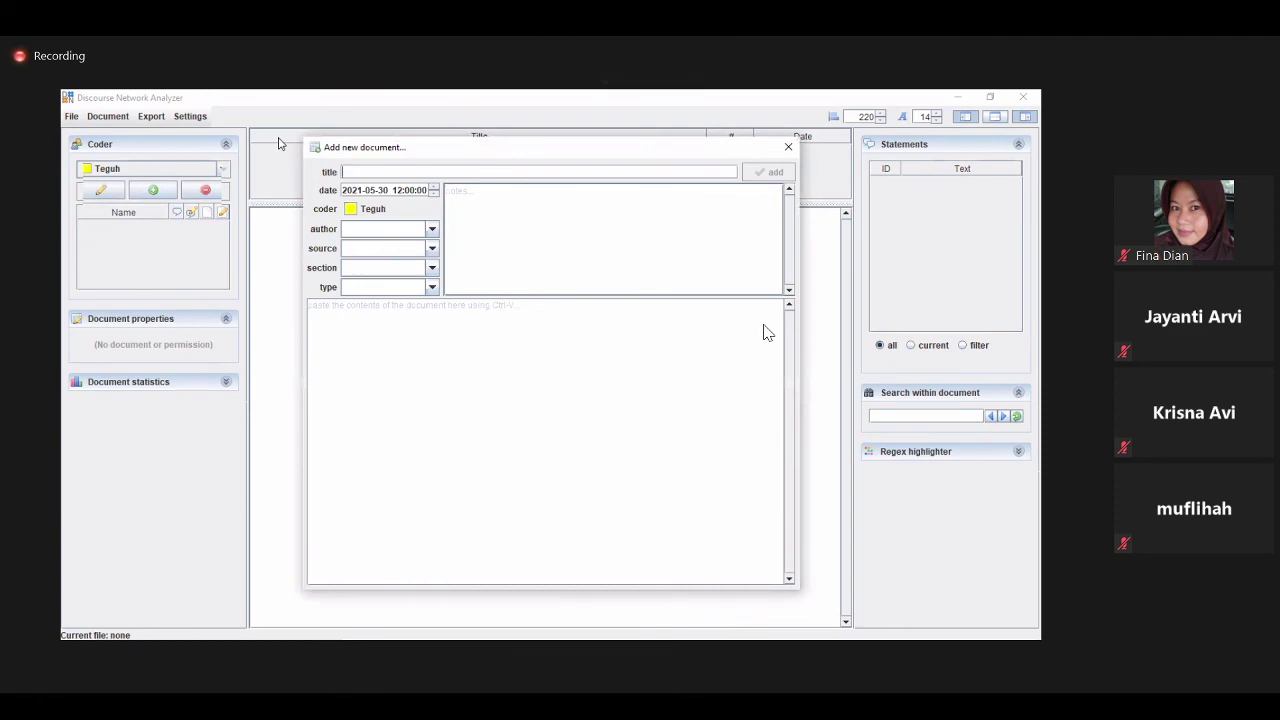
type("5000")
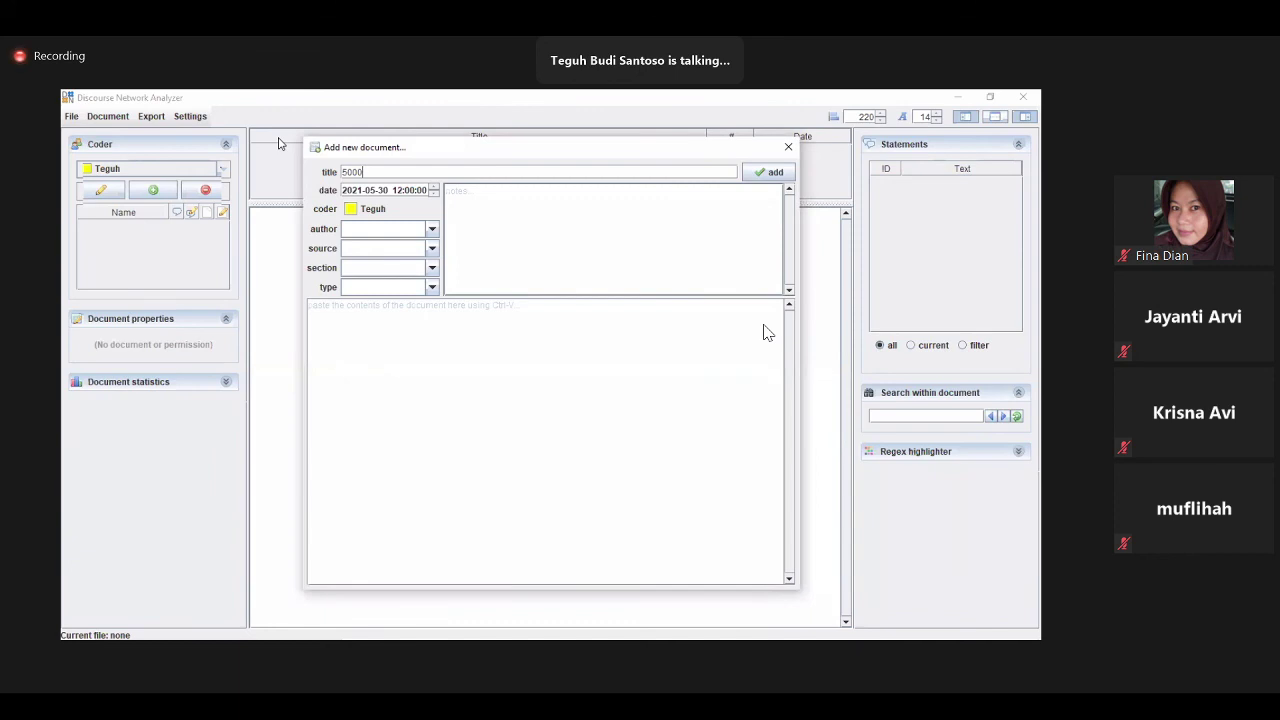
type(" Puntung Roko")
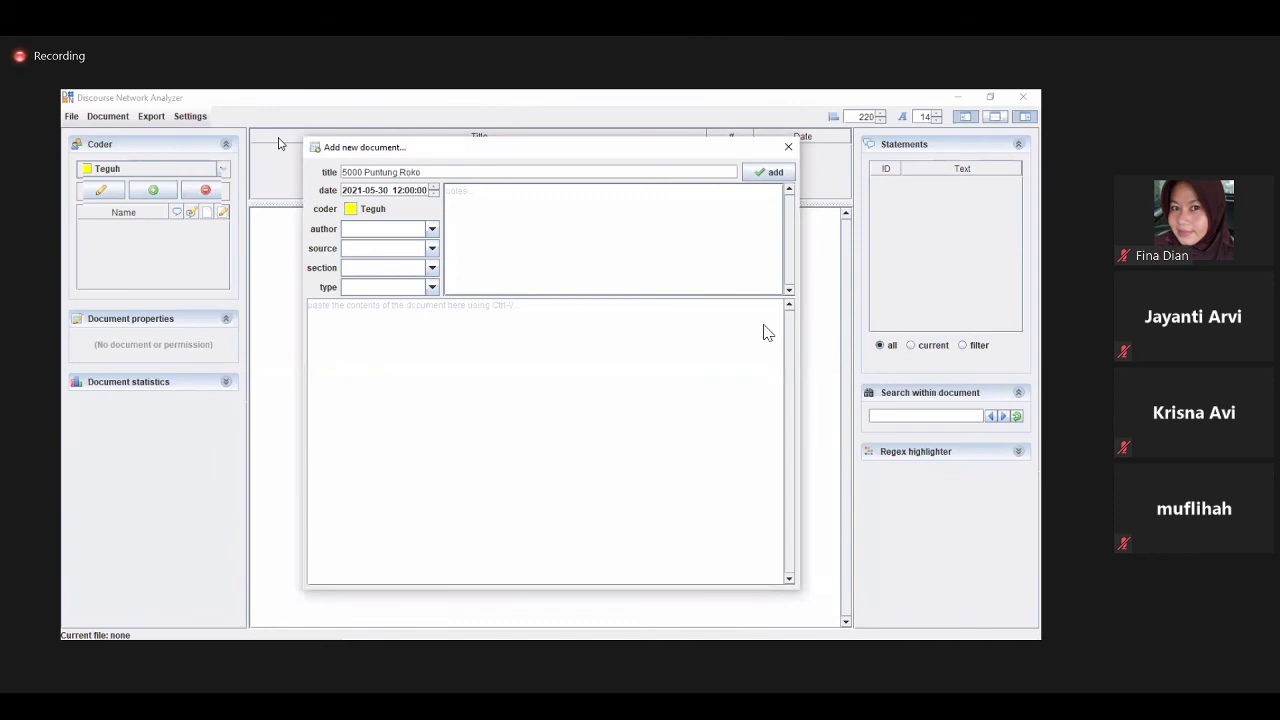
type("k Ditemukan")
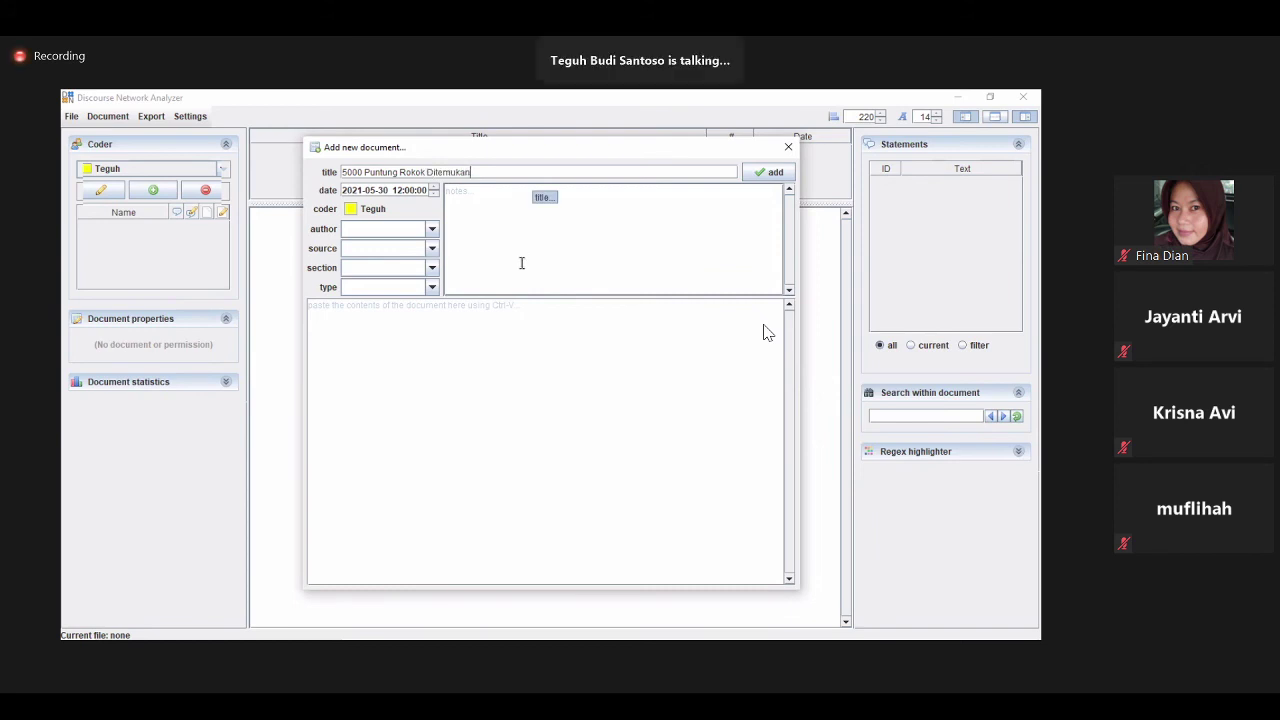
left_click(495, 229)
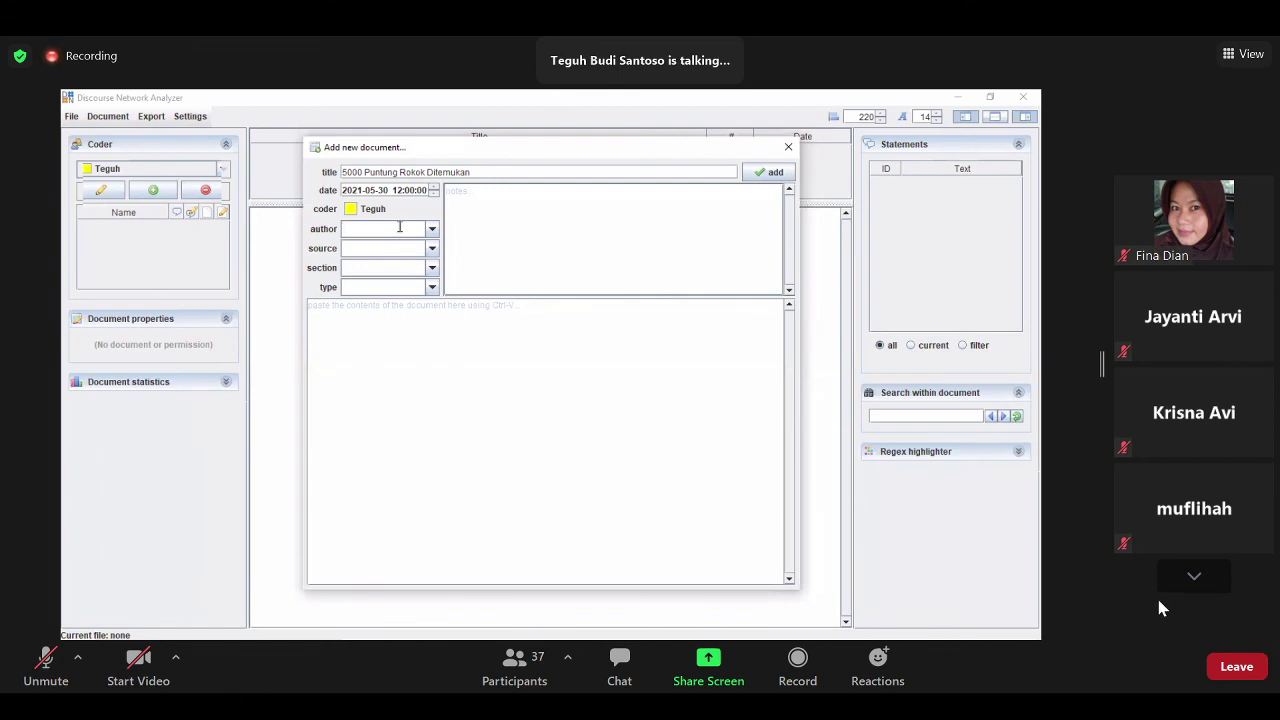
Step: Page forward through the meeting's participant gallery and return to its first page
left_click(1193, 577)
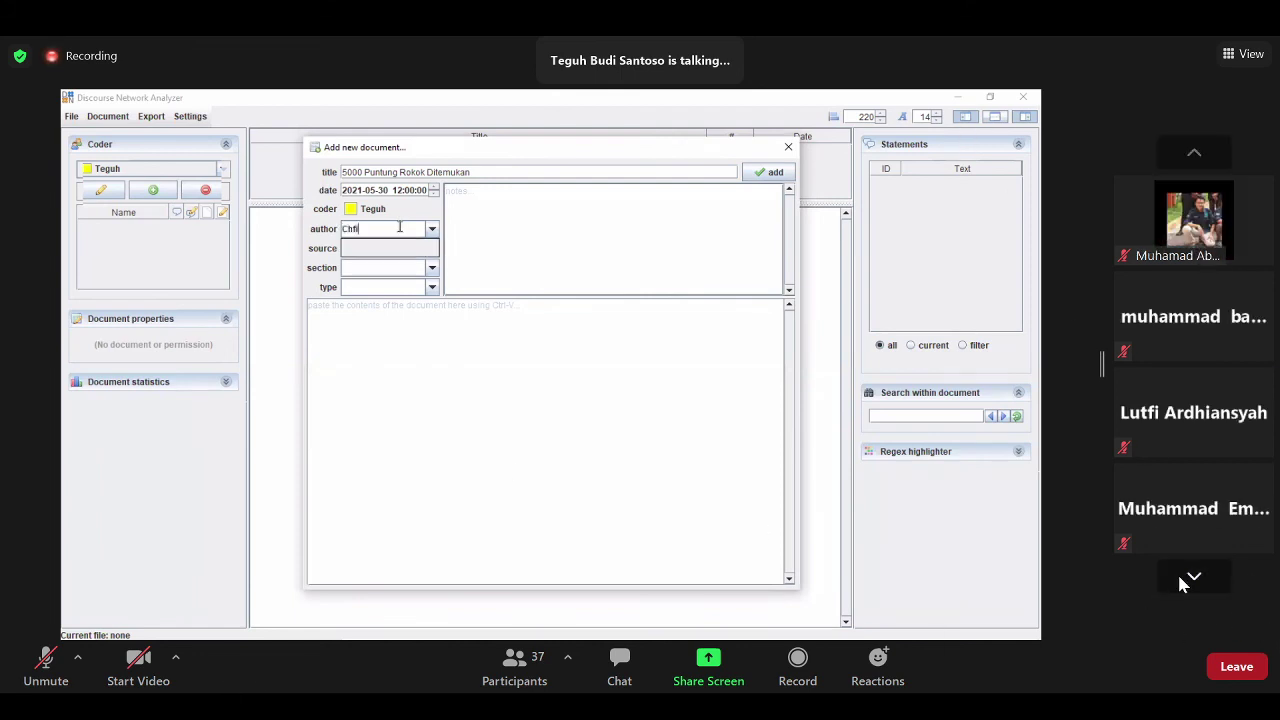
left_click(1193, 577)
left_click(1193, 577)
left_click(1193, 577)
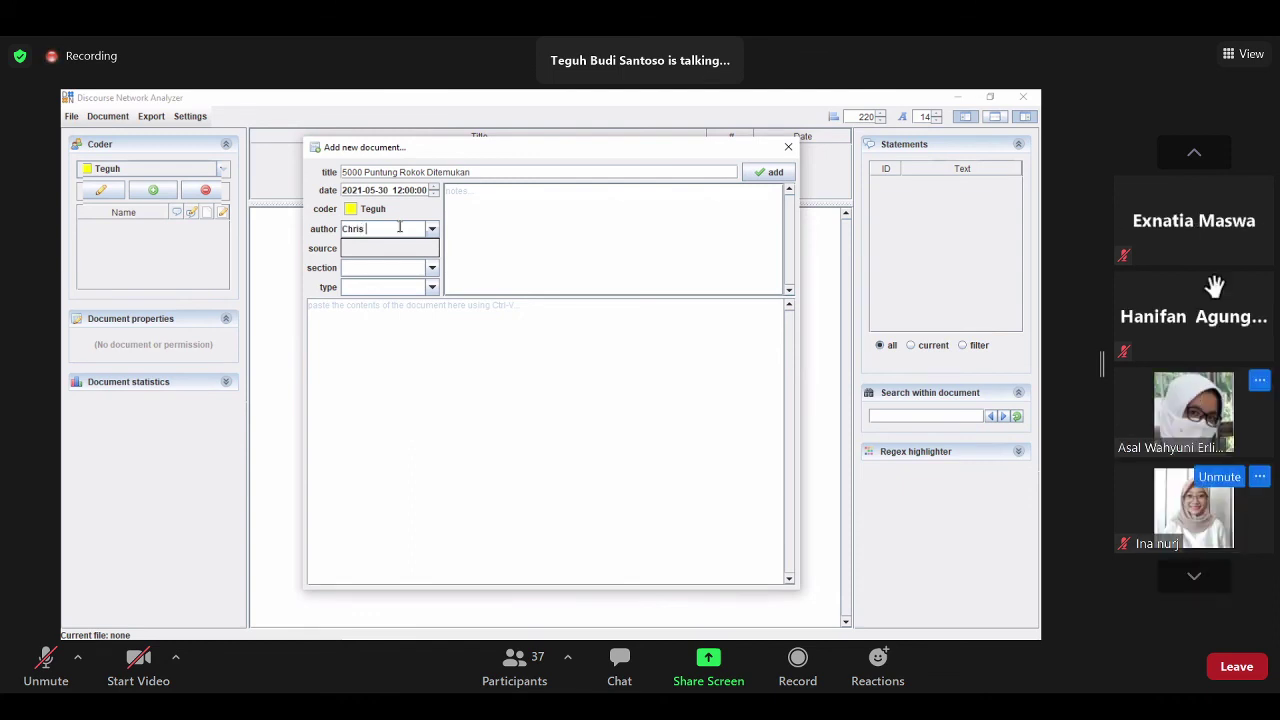
left_click(1212, 160)
left_click(1213, 157)
left_click(1213, 157)
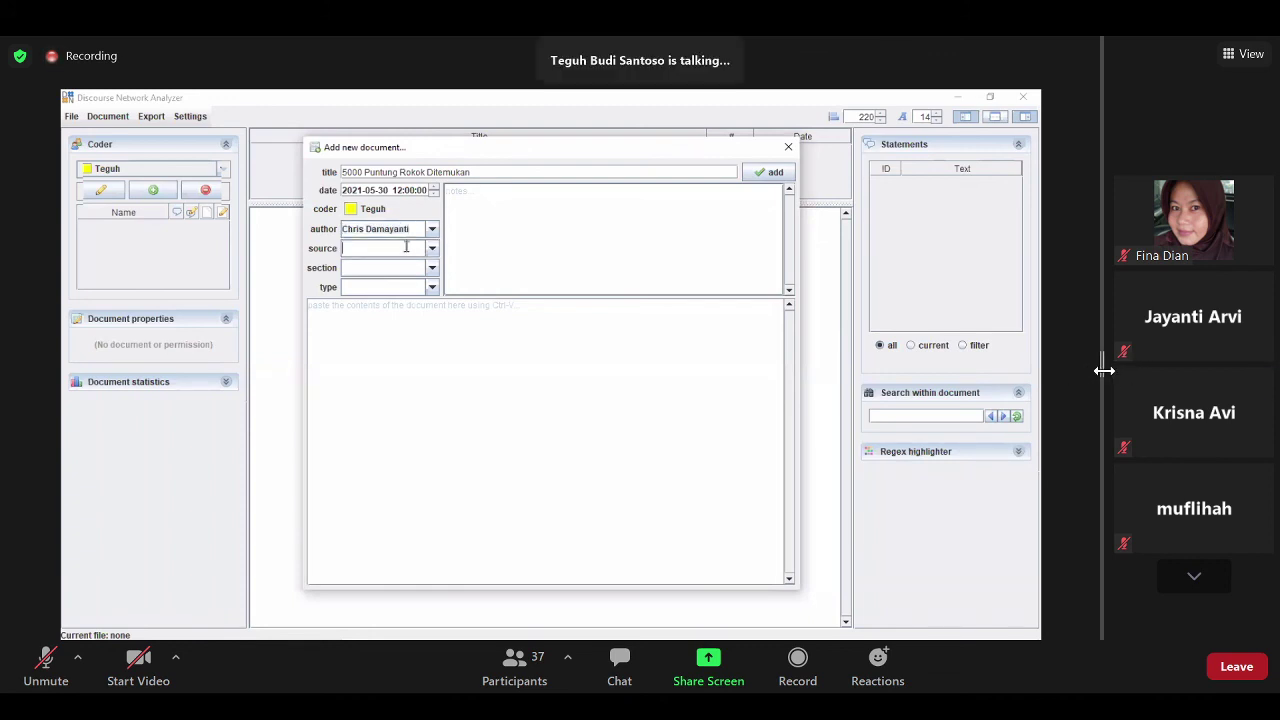
mouse_move(1103, 372)
left_mouse_down()
mouse_move(1072, 377)
mouse_move(1100, 369)
left_mouse_up()
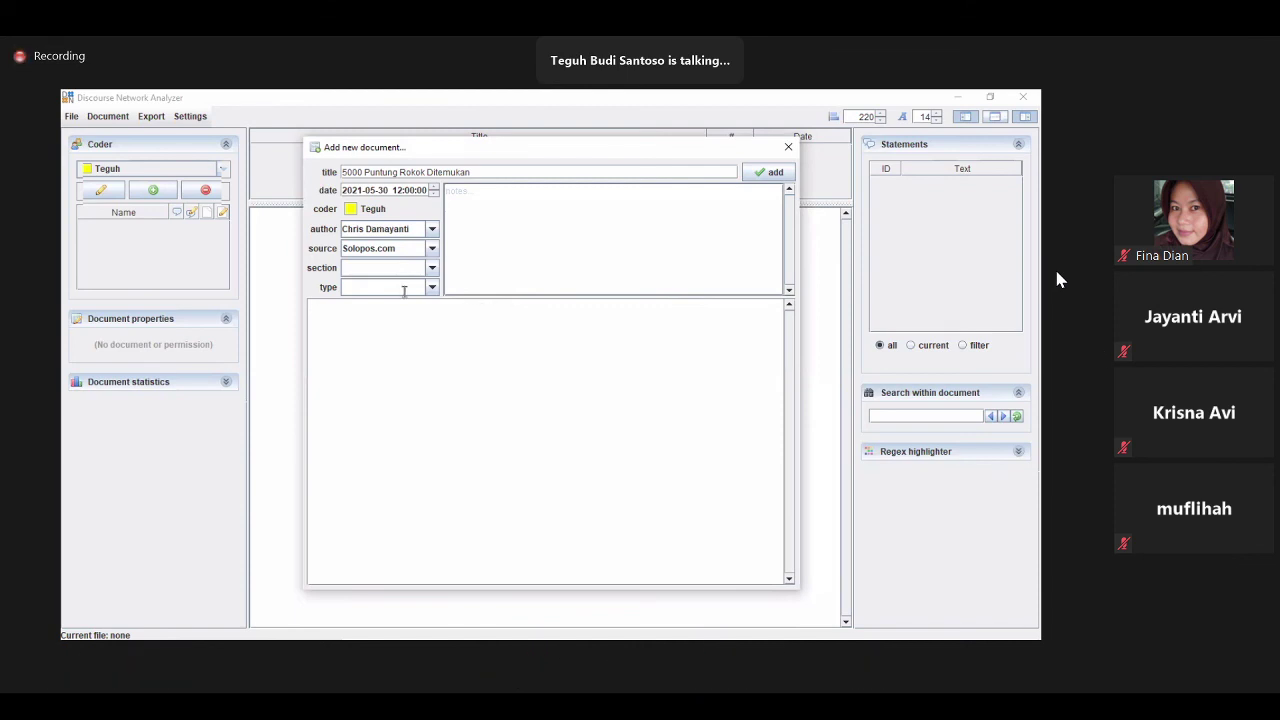
Step: Set the new document's section to Headline and its type to Newspaper
left_click(402, 268)
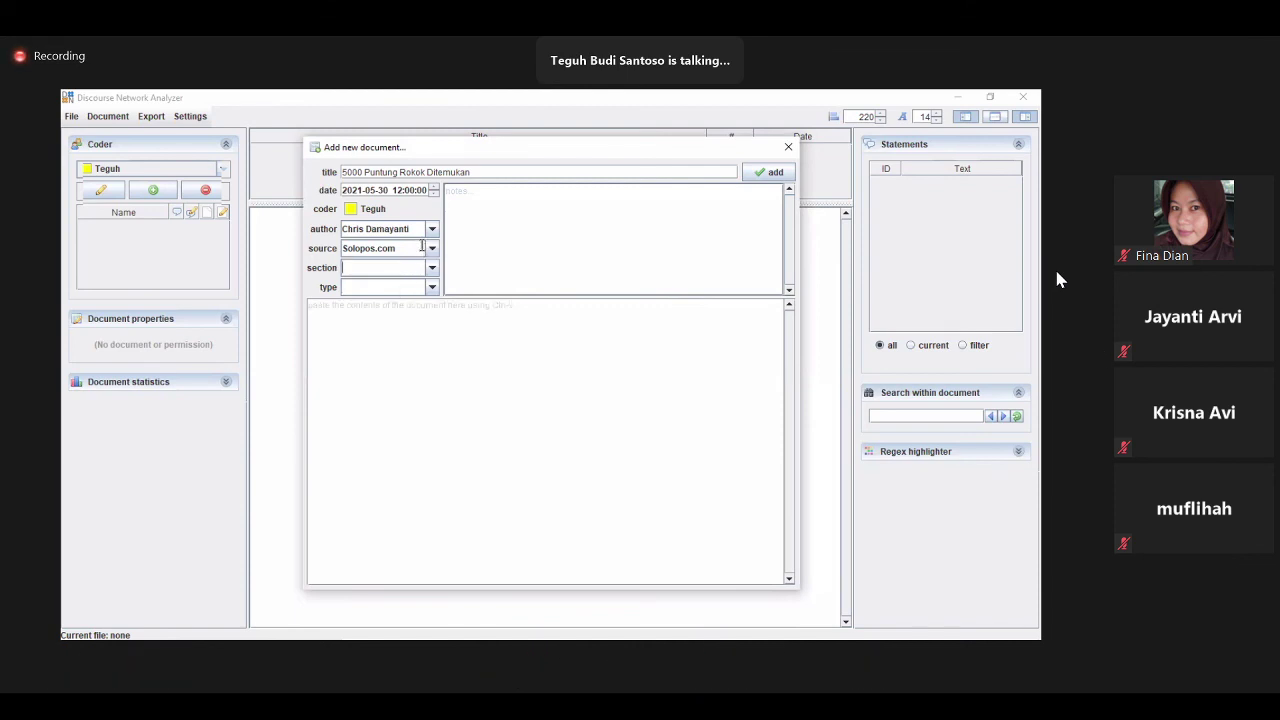
type("Hea")
type("Web")
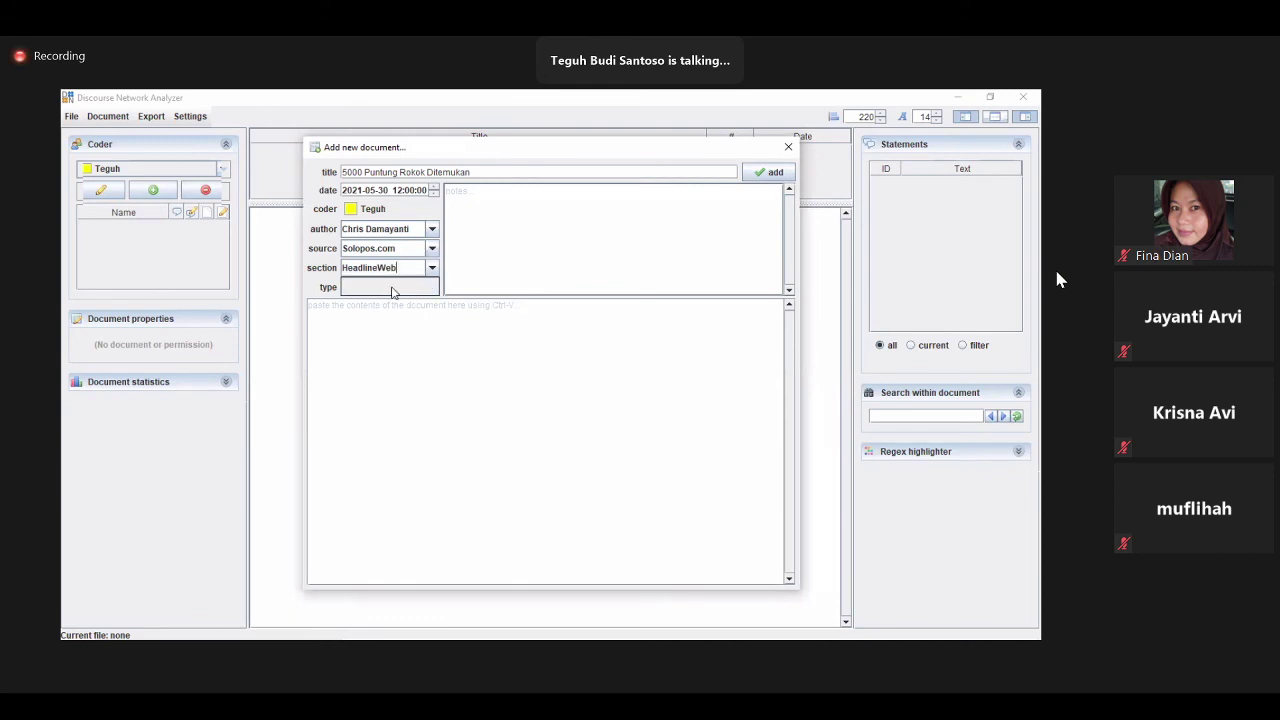
key("BackSpace")
key("BackSpace")
key("BackSpace")
left_click(392, 289)
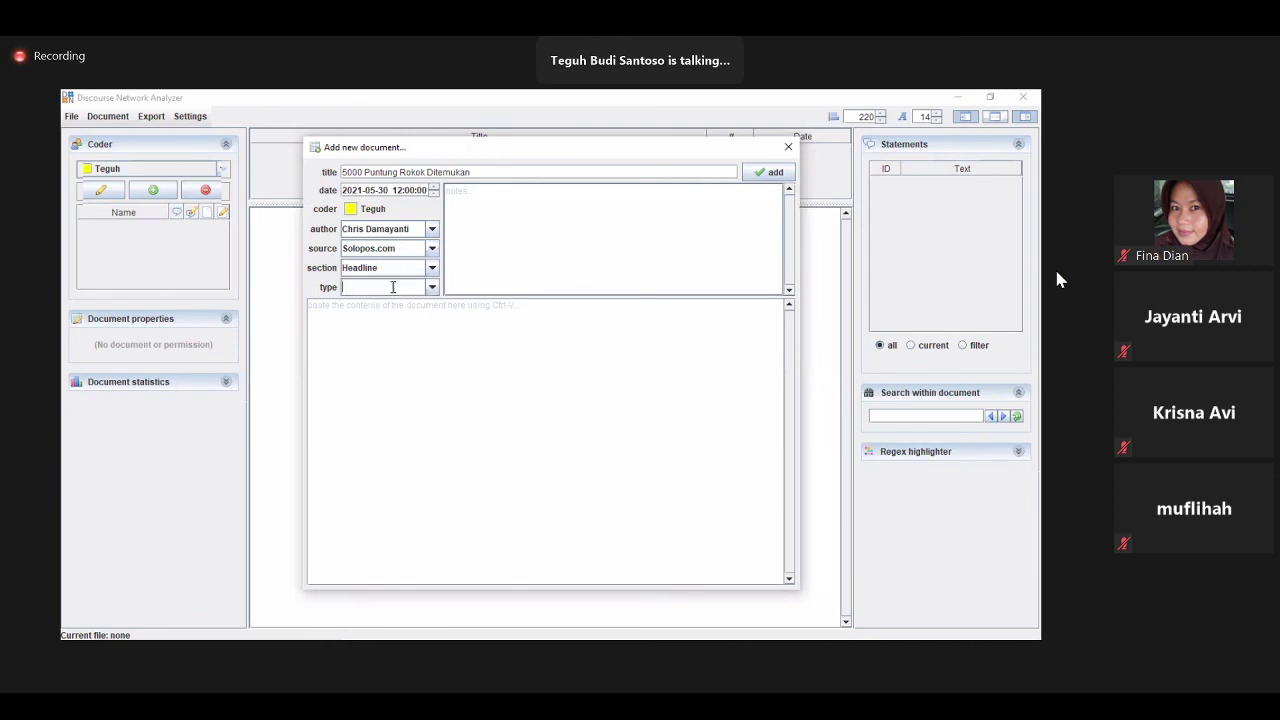
type("Newspaper")
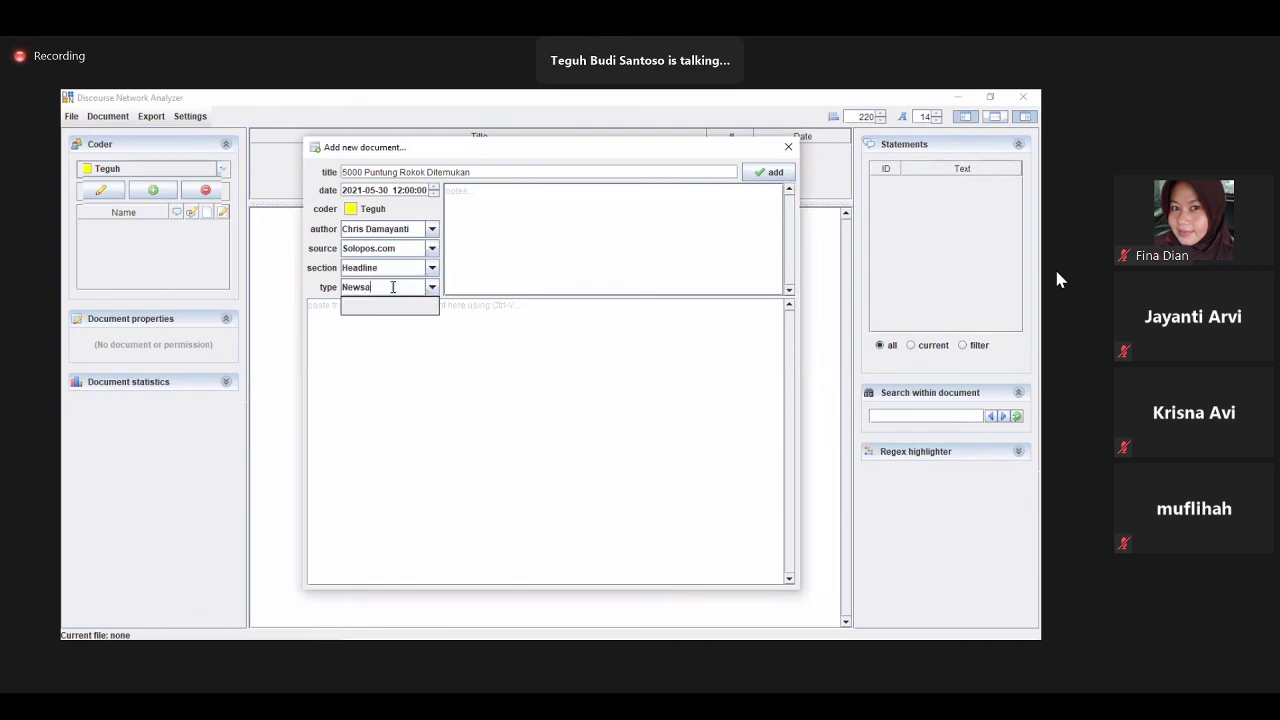
left_click(478, 435)
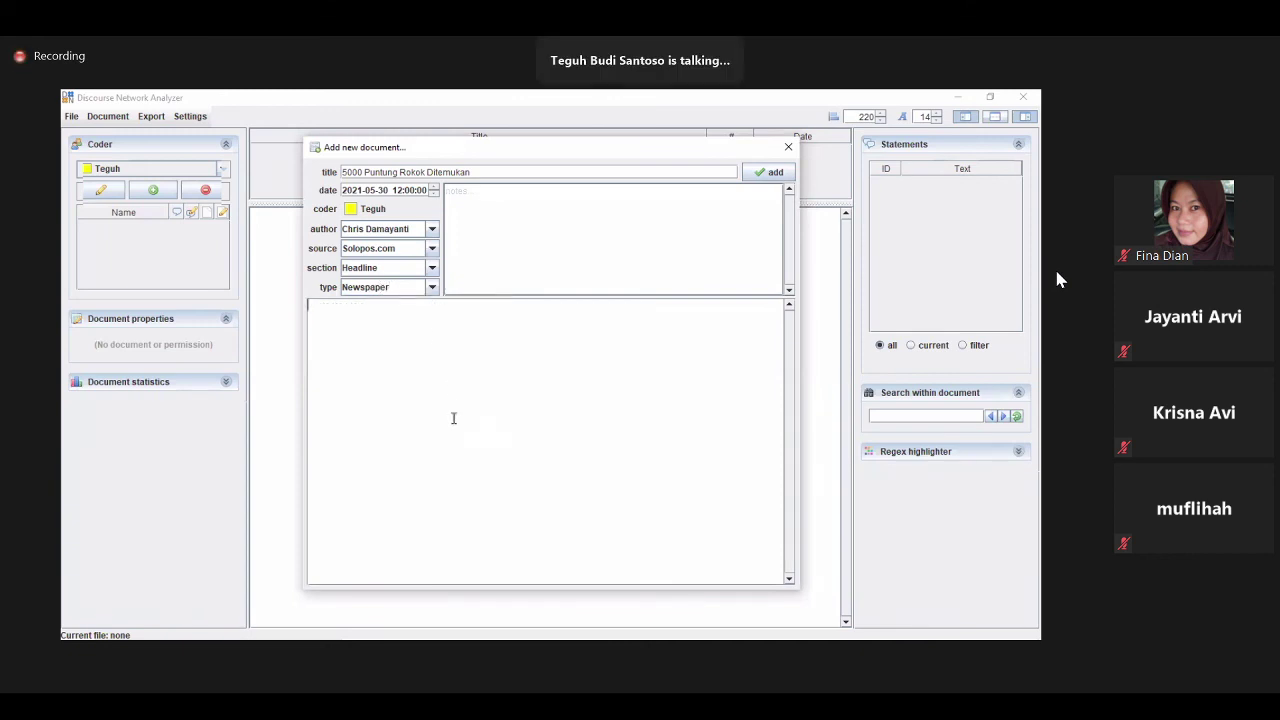
Step: Clear the new document's type and close its form without adding the document
double_click(398, 287)
key("BackSpace")
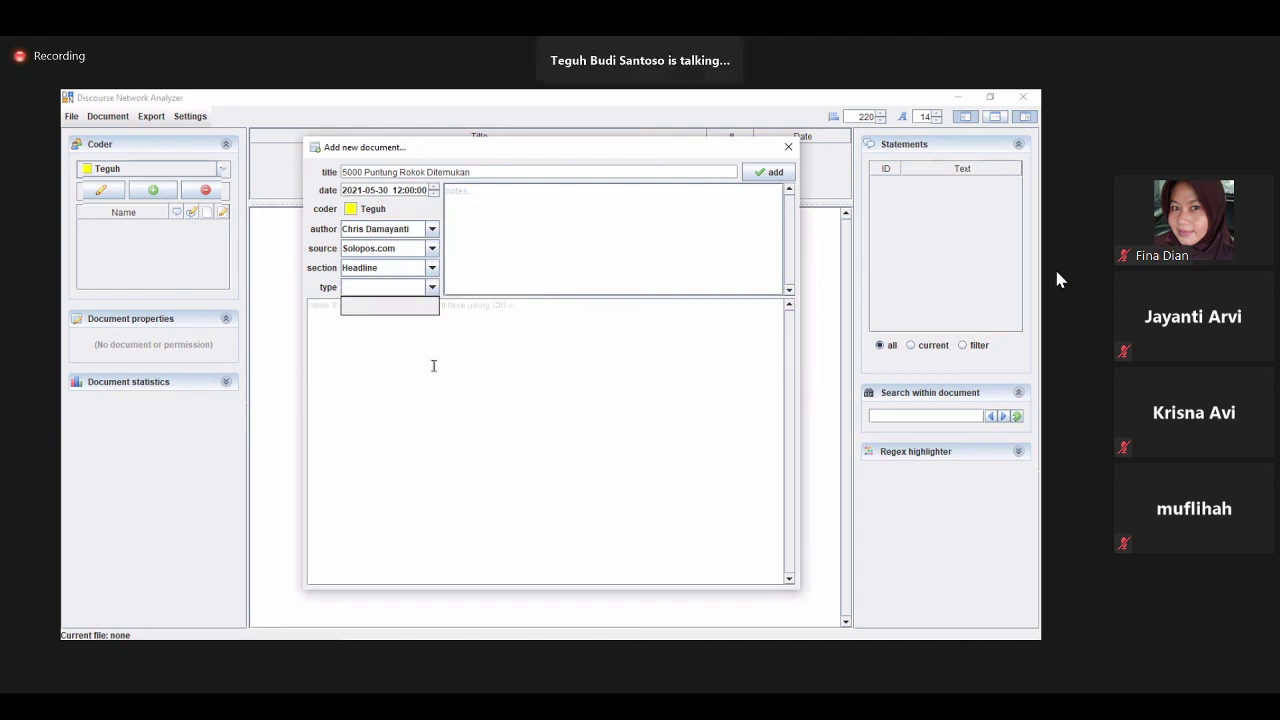
left_click(433, 365)
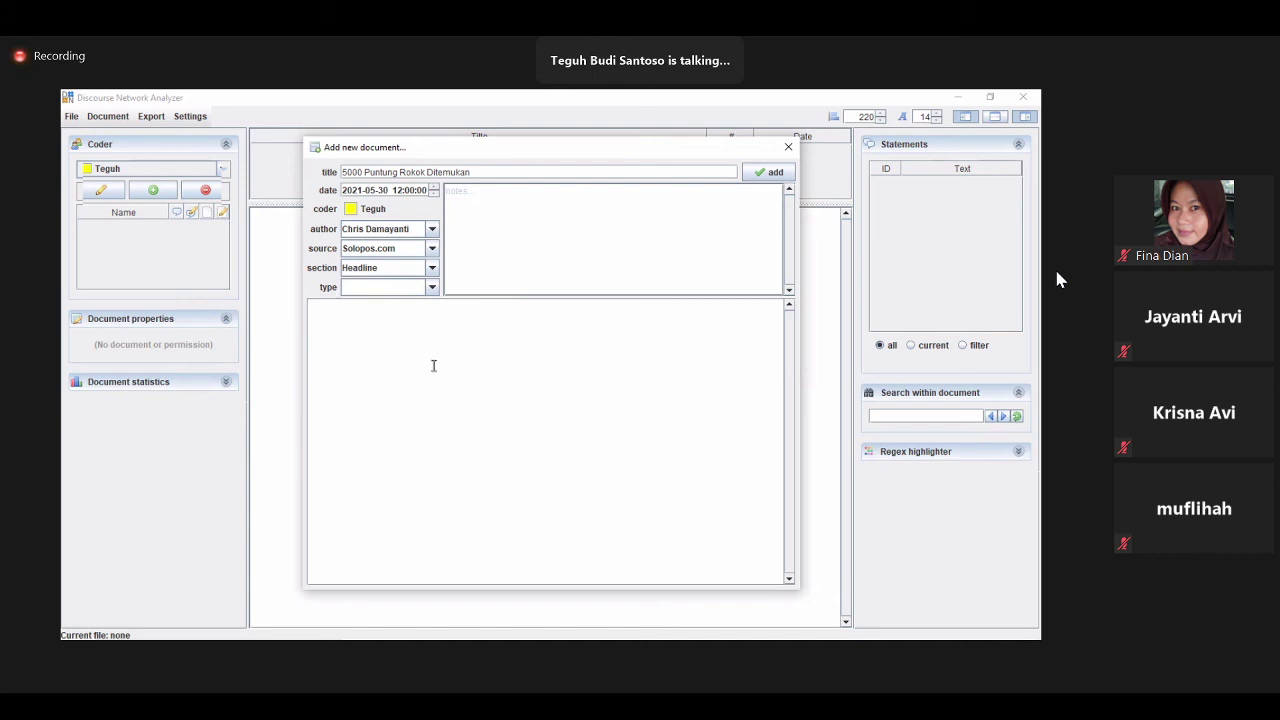
left_click(788, 147)
Step: Close the current database and open the local database Latihan DNA.dna from the Bahan Ajar DNA folder
left_click(72, 116)
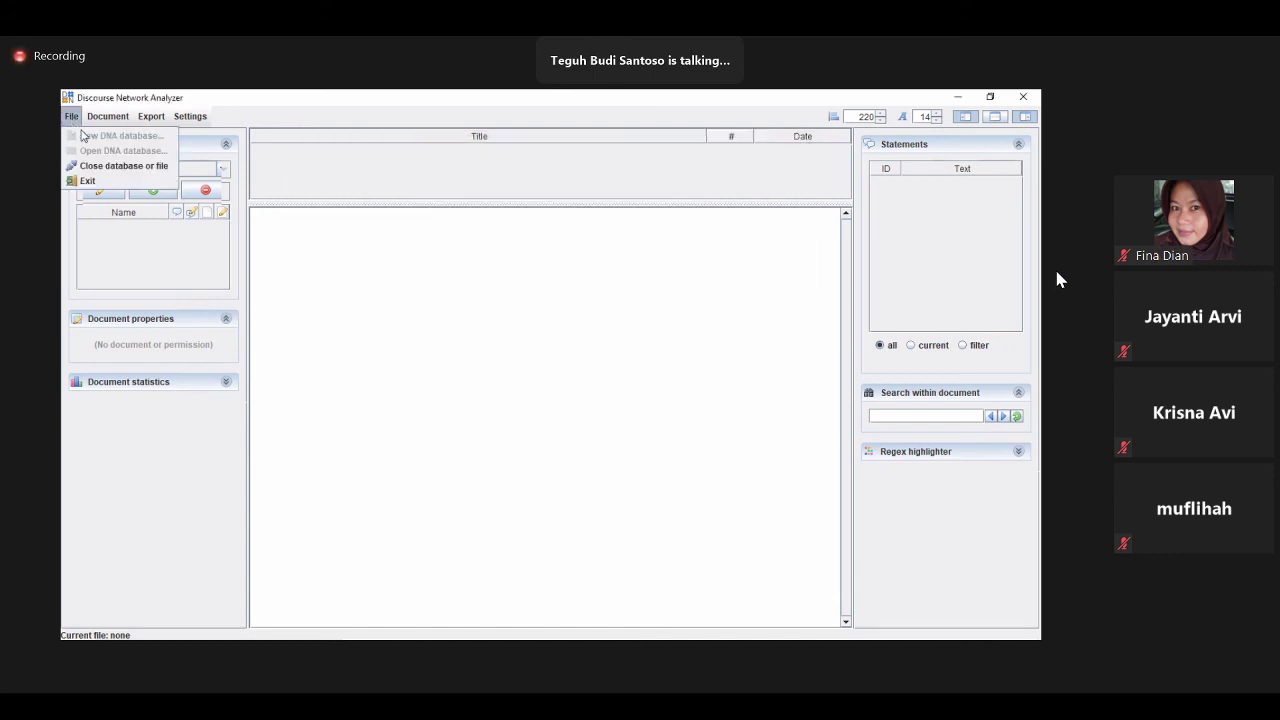
left_click(99, 167)
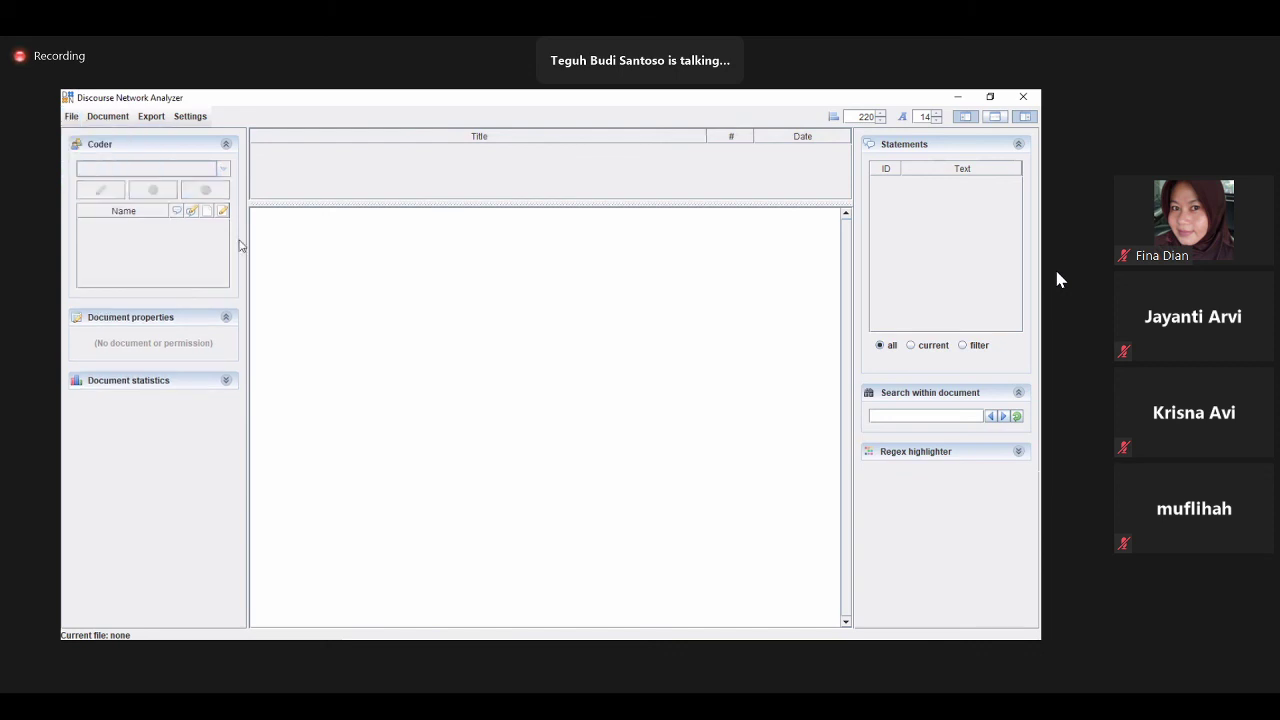
left_click(73, 116)
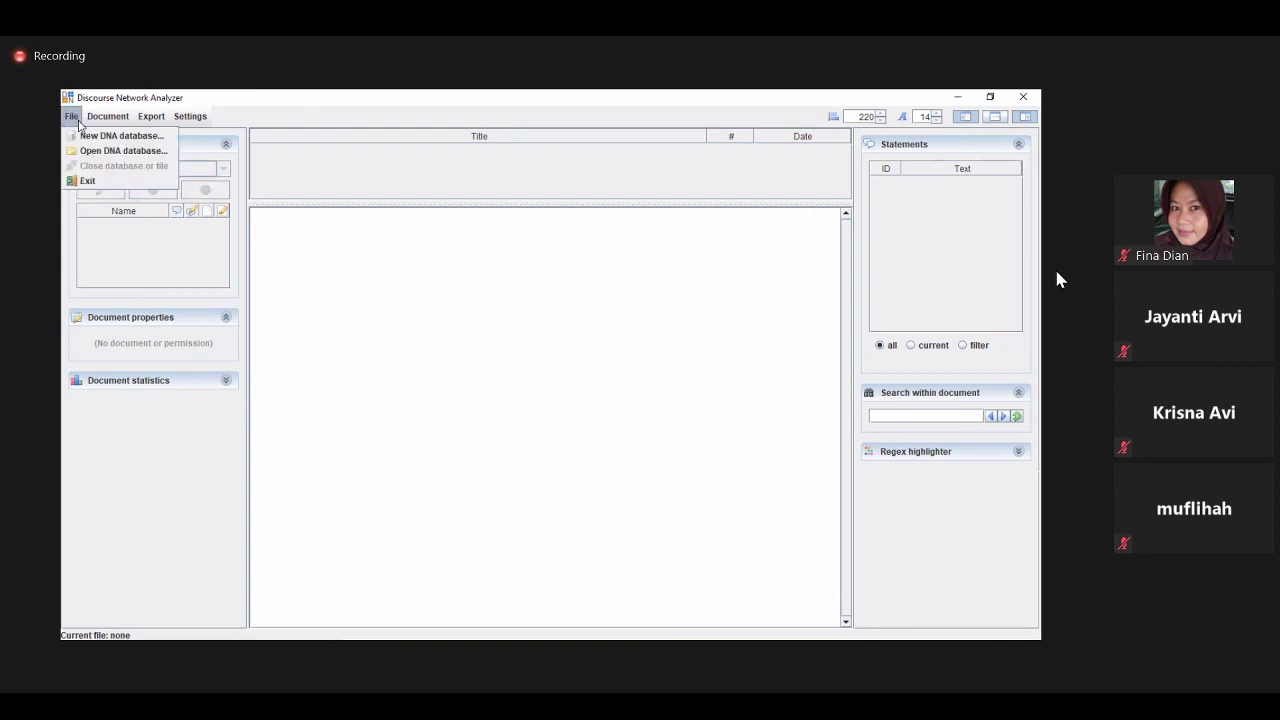
key("Right")
mouse_move(72, 116)
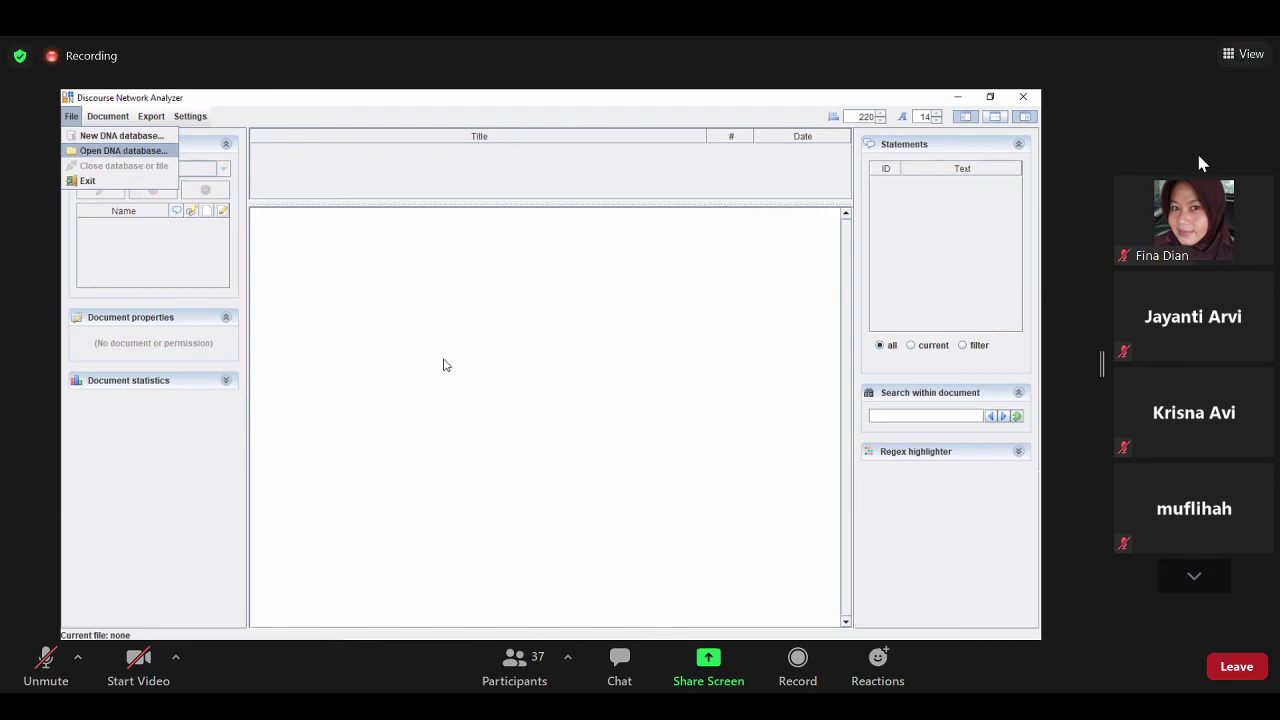
key("Return")
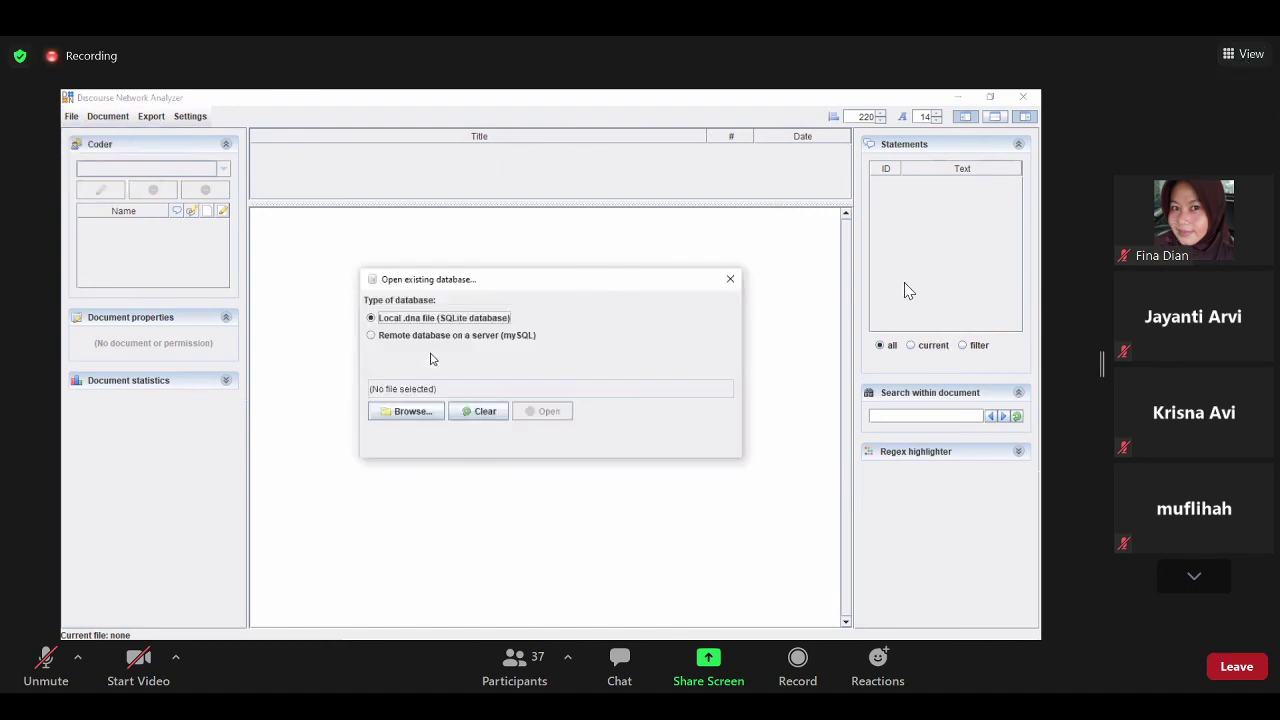
key("Return")
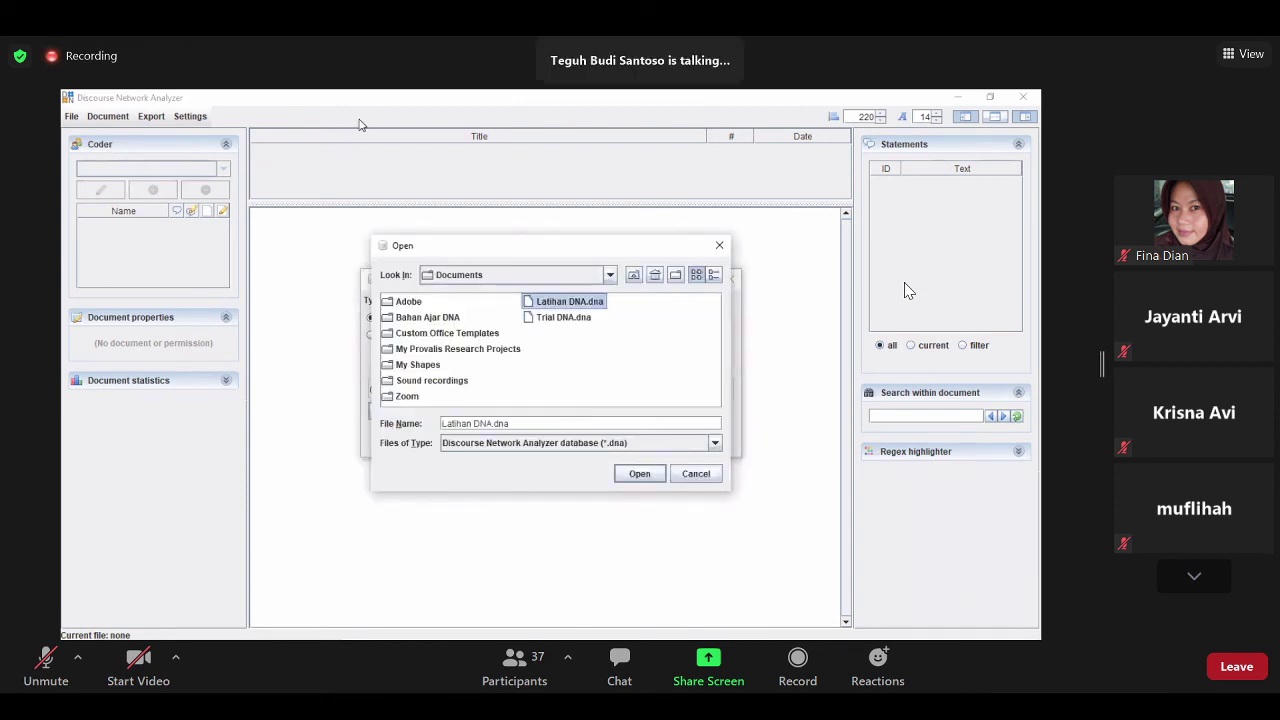
key("Return")
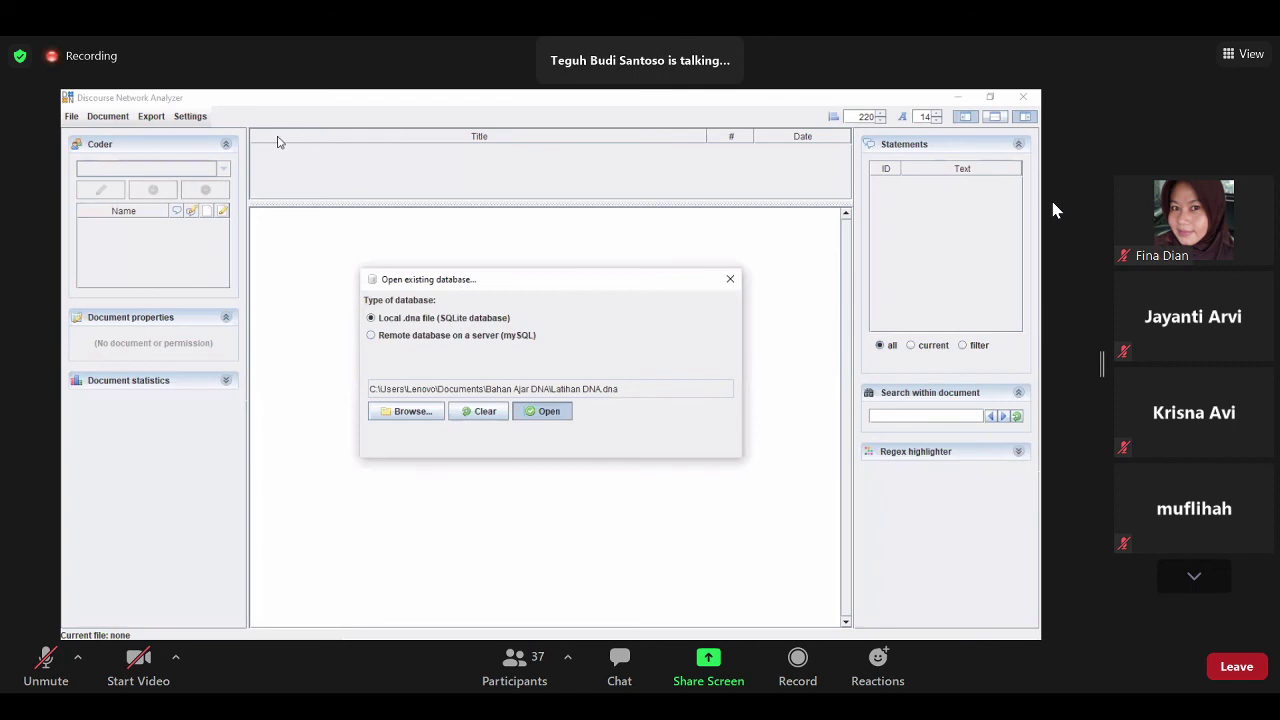
key("Return")
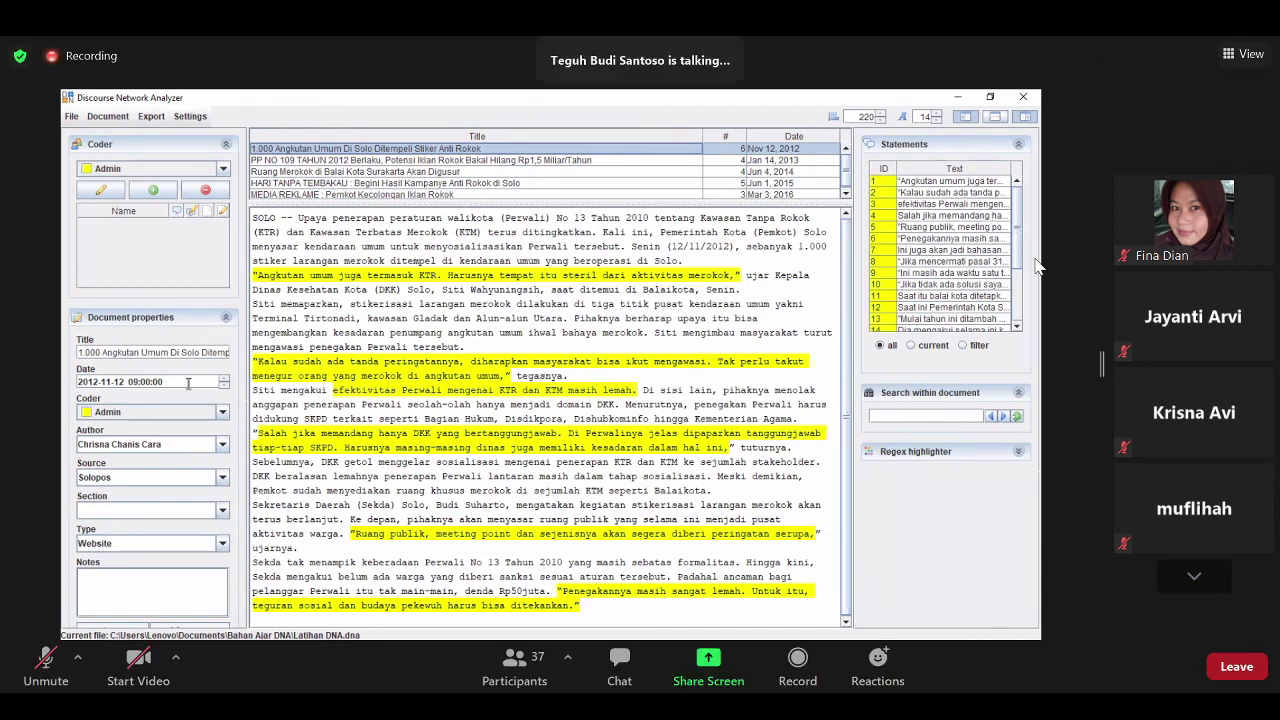
Step: Examine the first highlighted statement's coding in the opened article: its person, organization, concept and agreement
left_click_drag(1101, 272, 1040, 284)
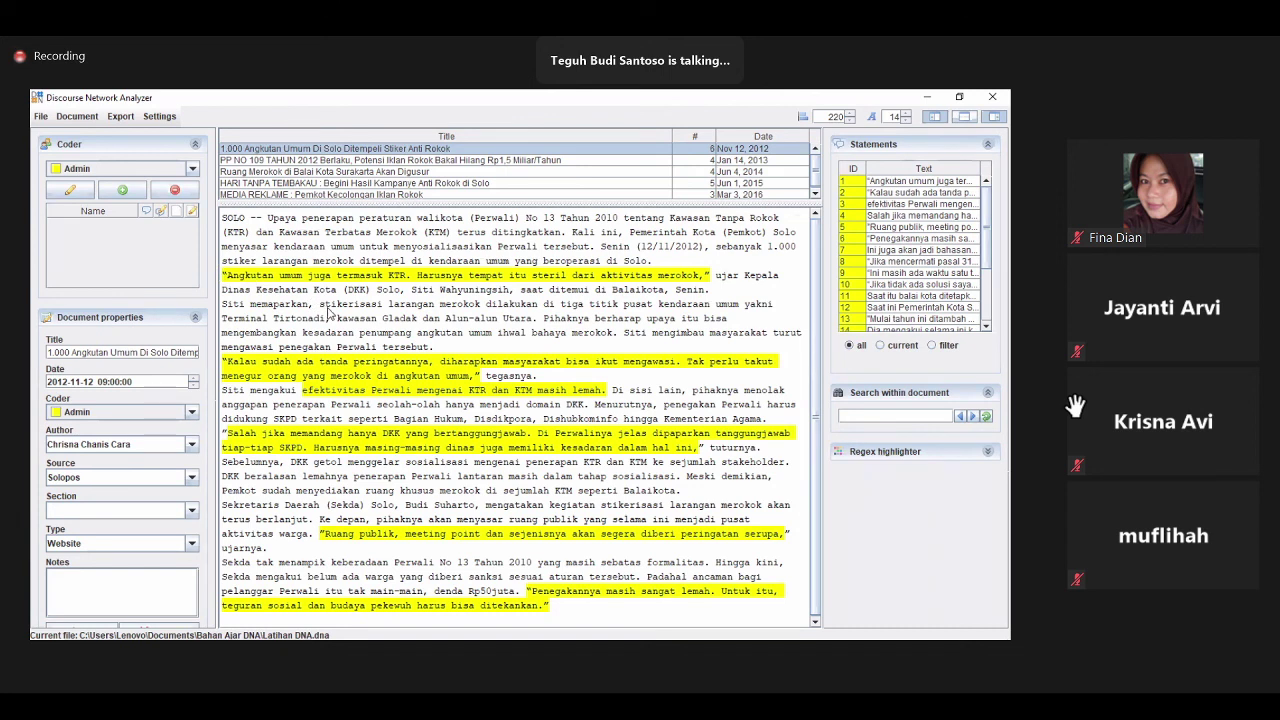
left_click(426, 279)
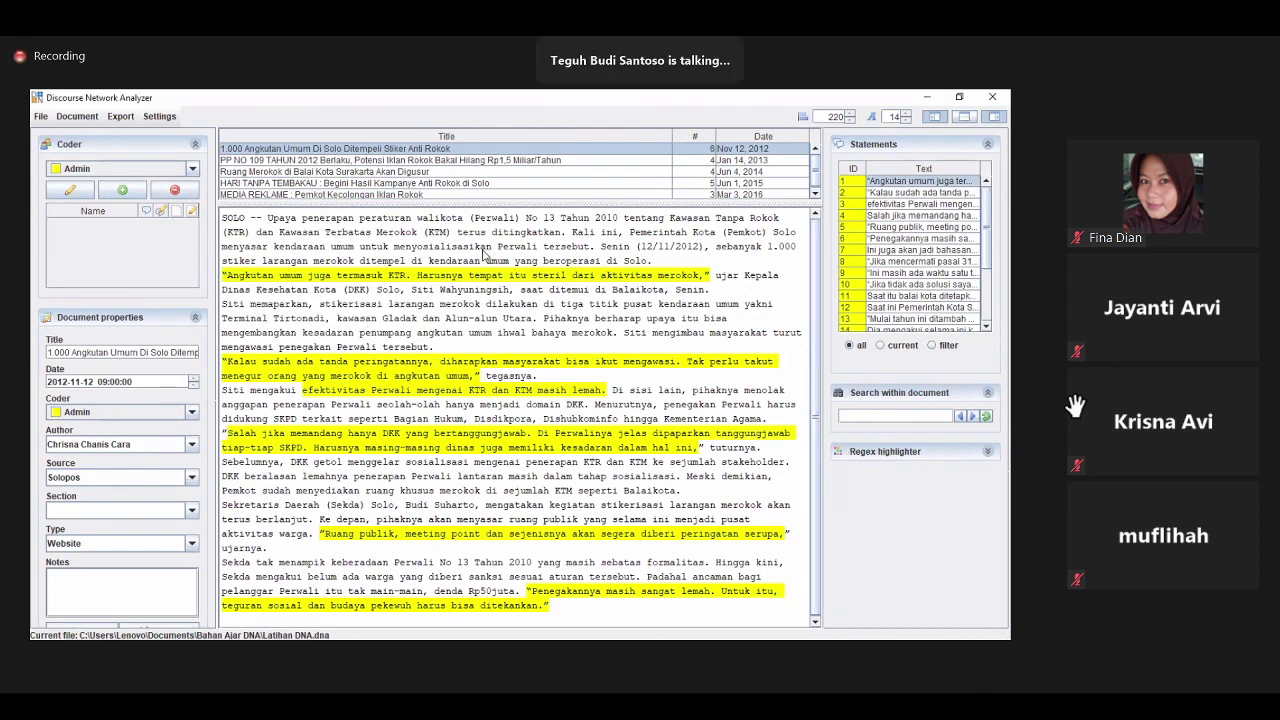
left_click(495, 275)
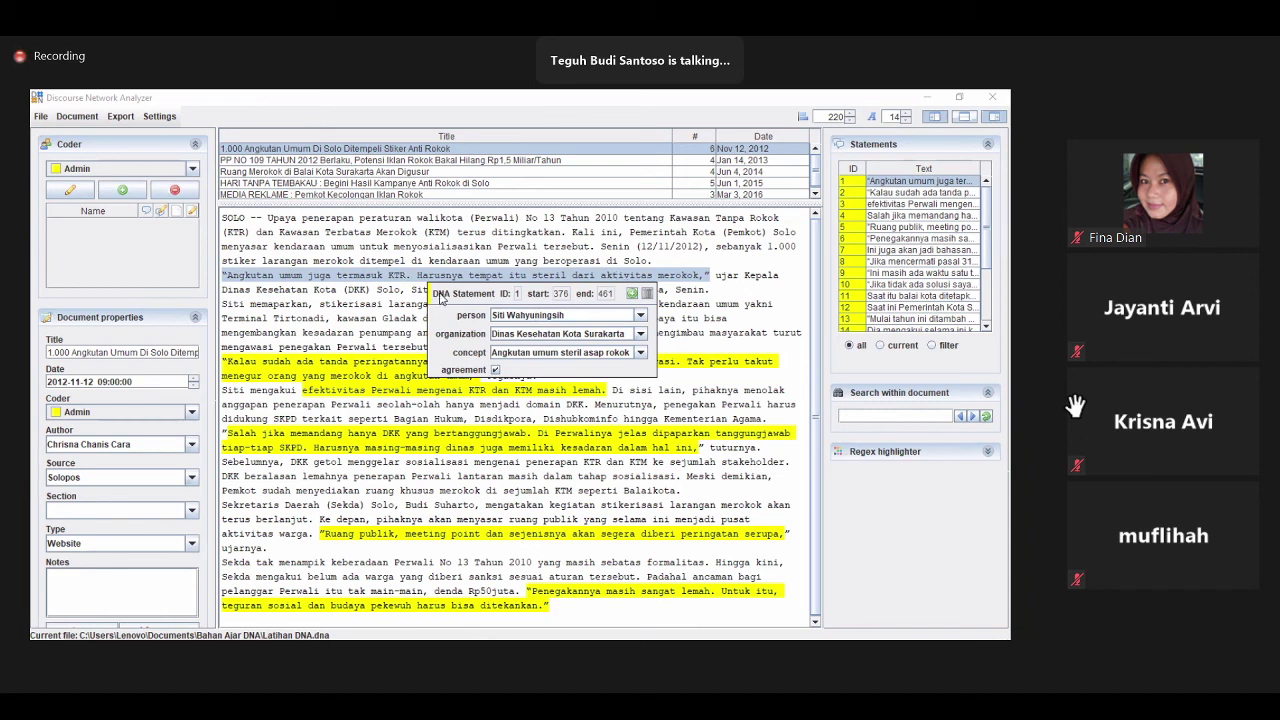
left_click(437, 293)
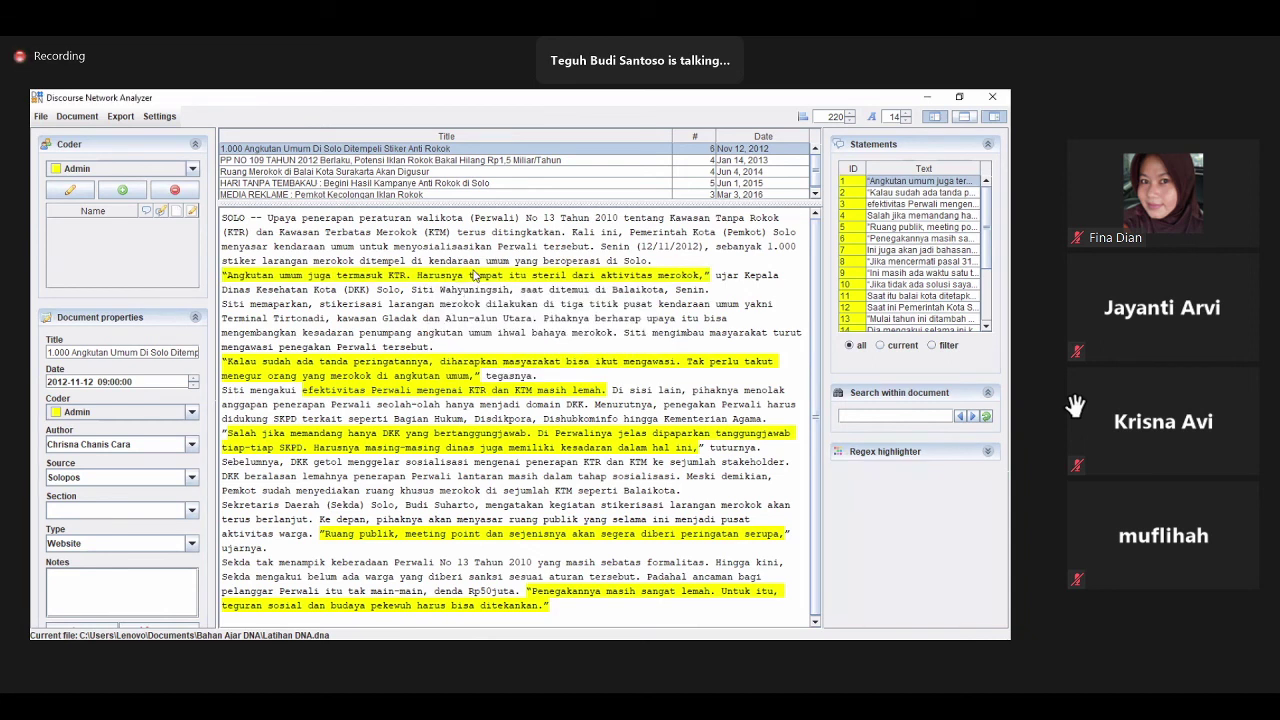
left_click(476, 275)
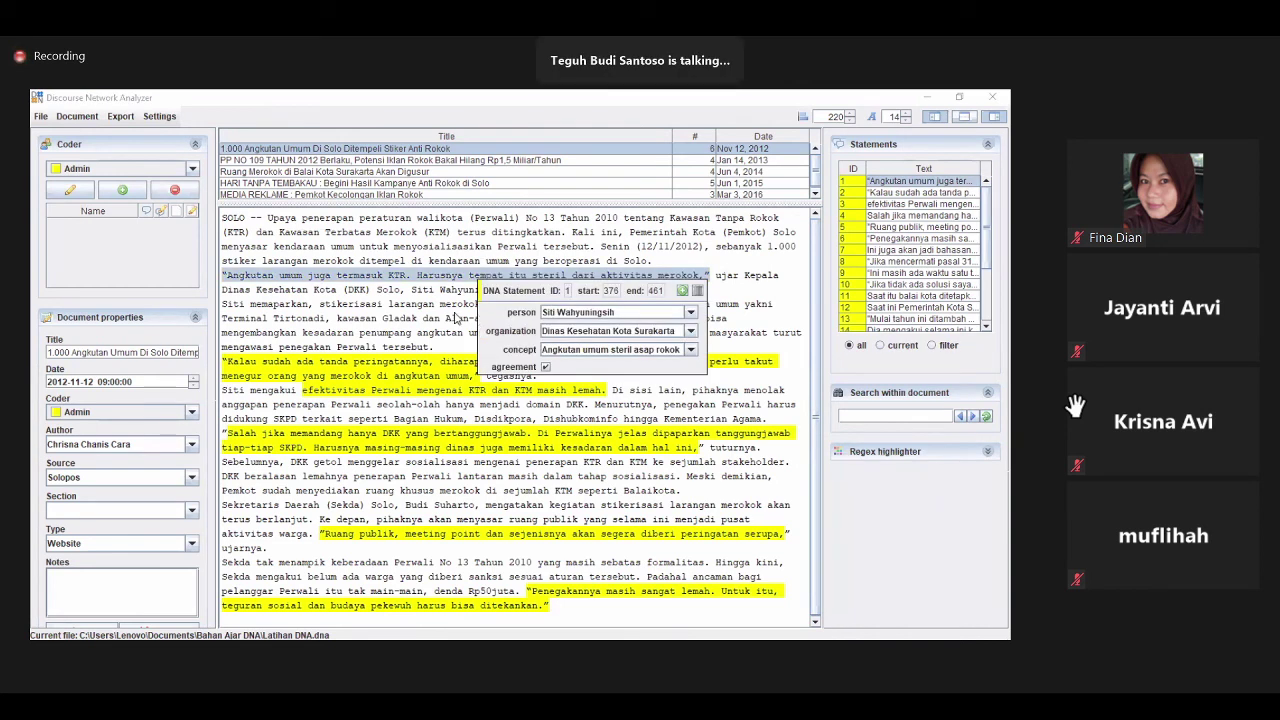
left_click(457, 262)
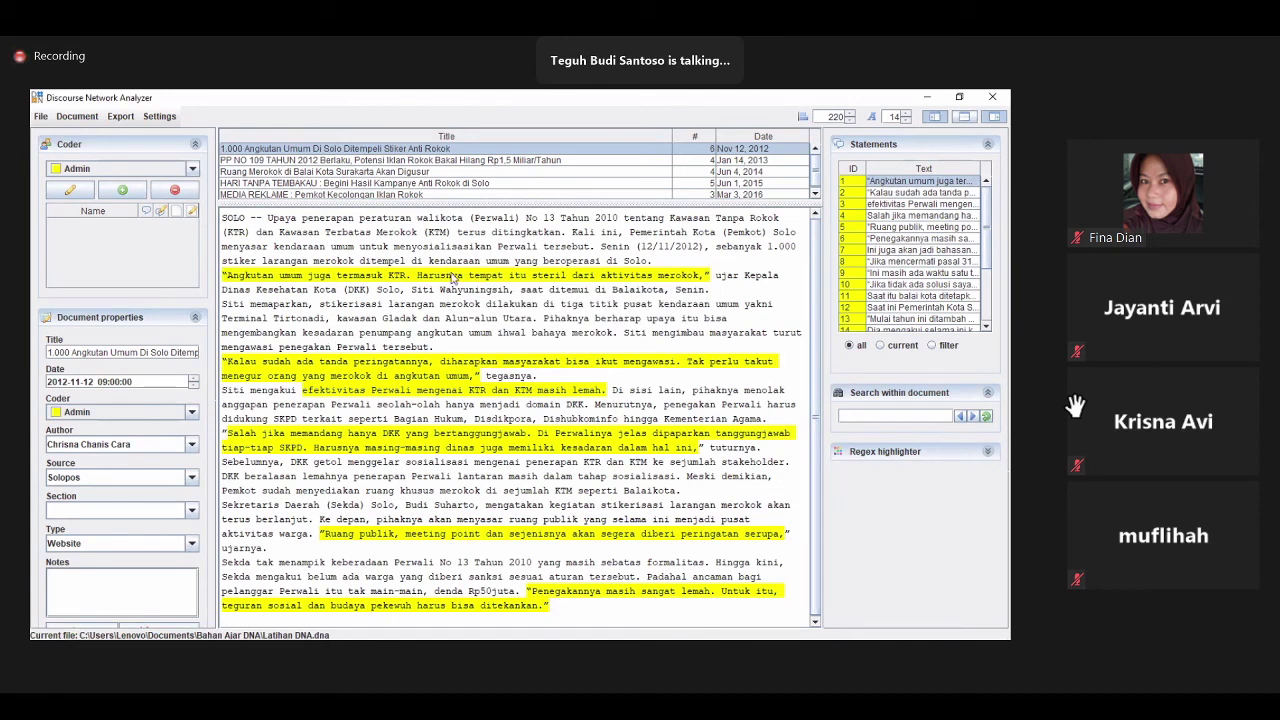
left_click(540, 363)
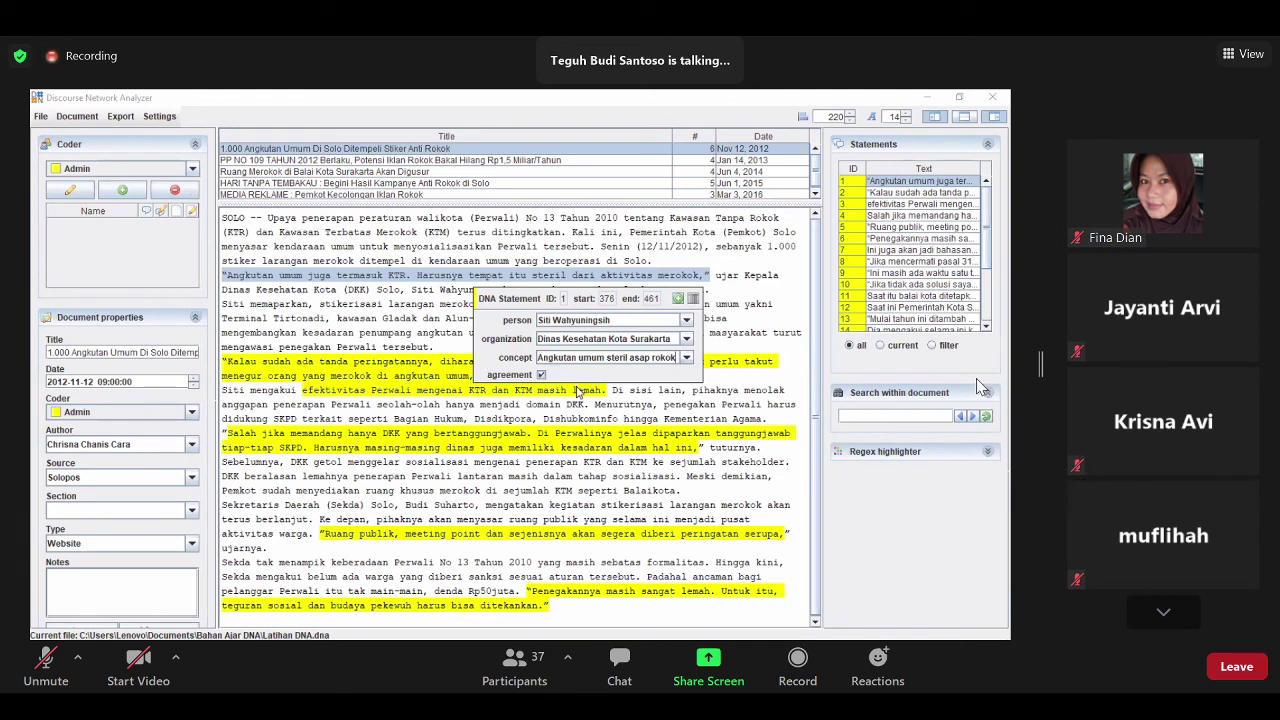
Step: Adjust the divider between the shared screen and the meeting's participant gallery, making the gallery narrower than before
left_click_drag(1040, 280, 1091, 272)
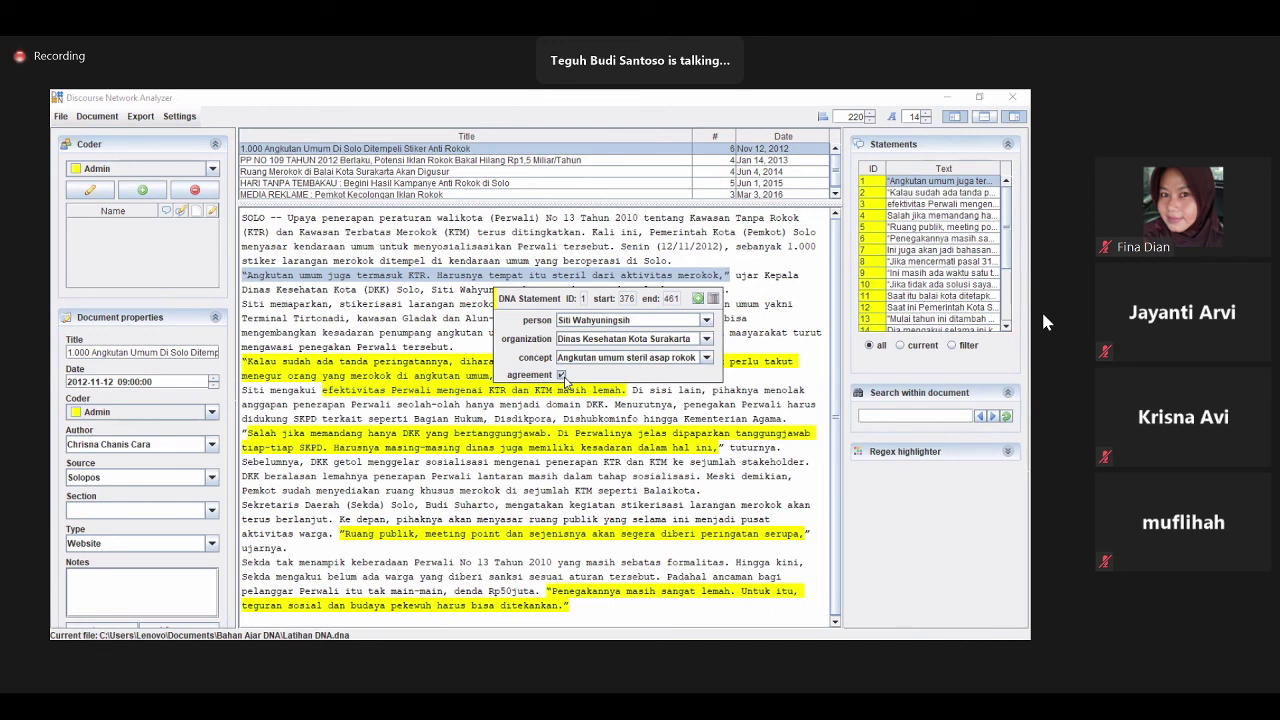
mouse_move(1077, 350)
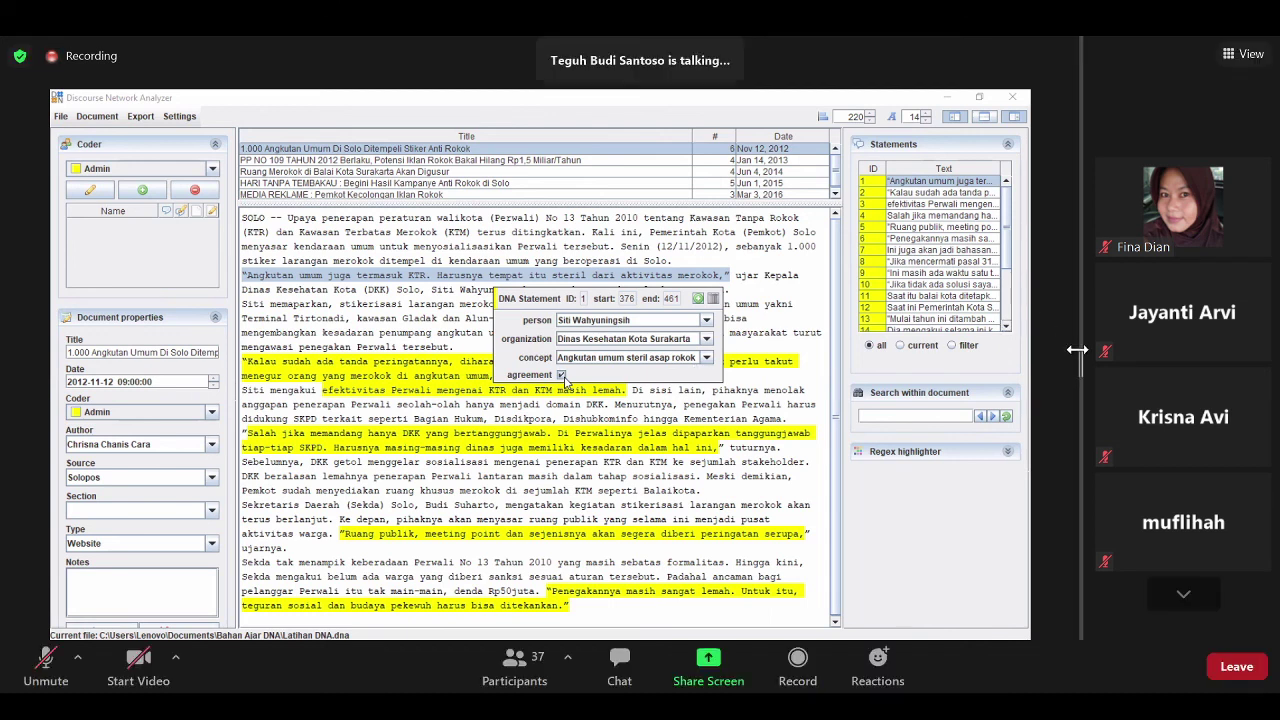
left_click_drag(1077, 350, 1065, 365)
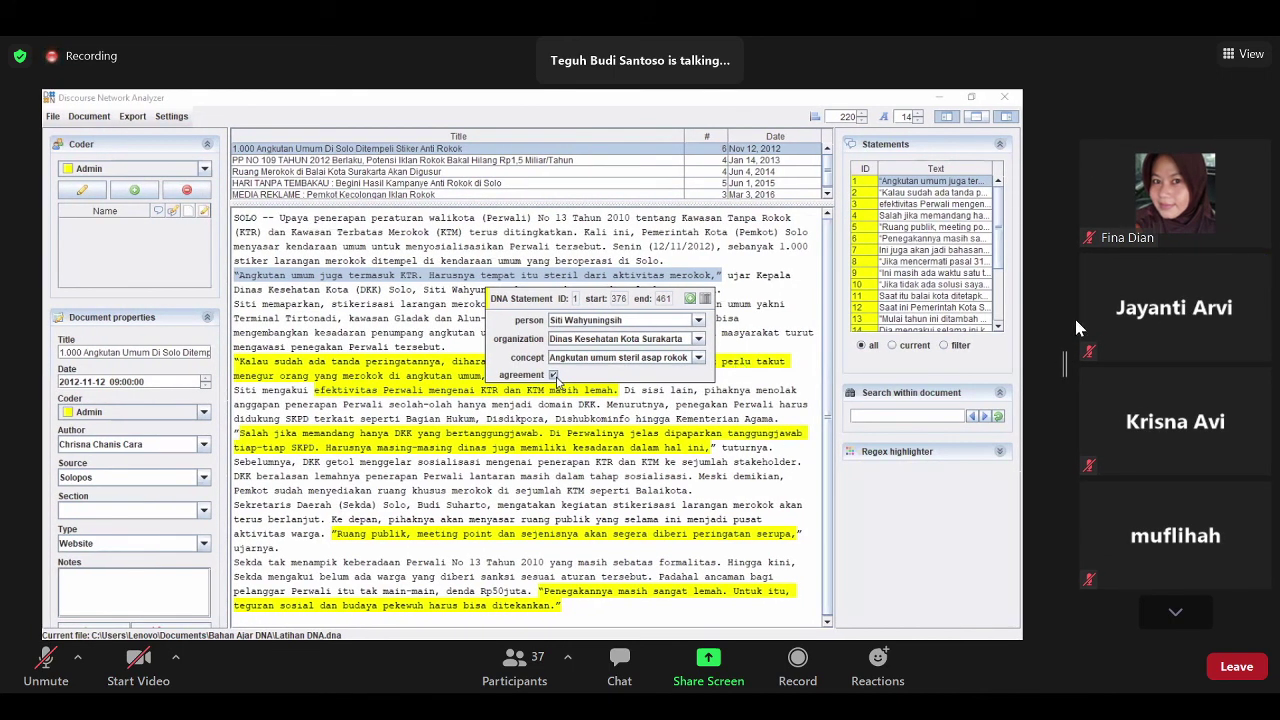
left_click_drag(1066, 326, 1068, 370)
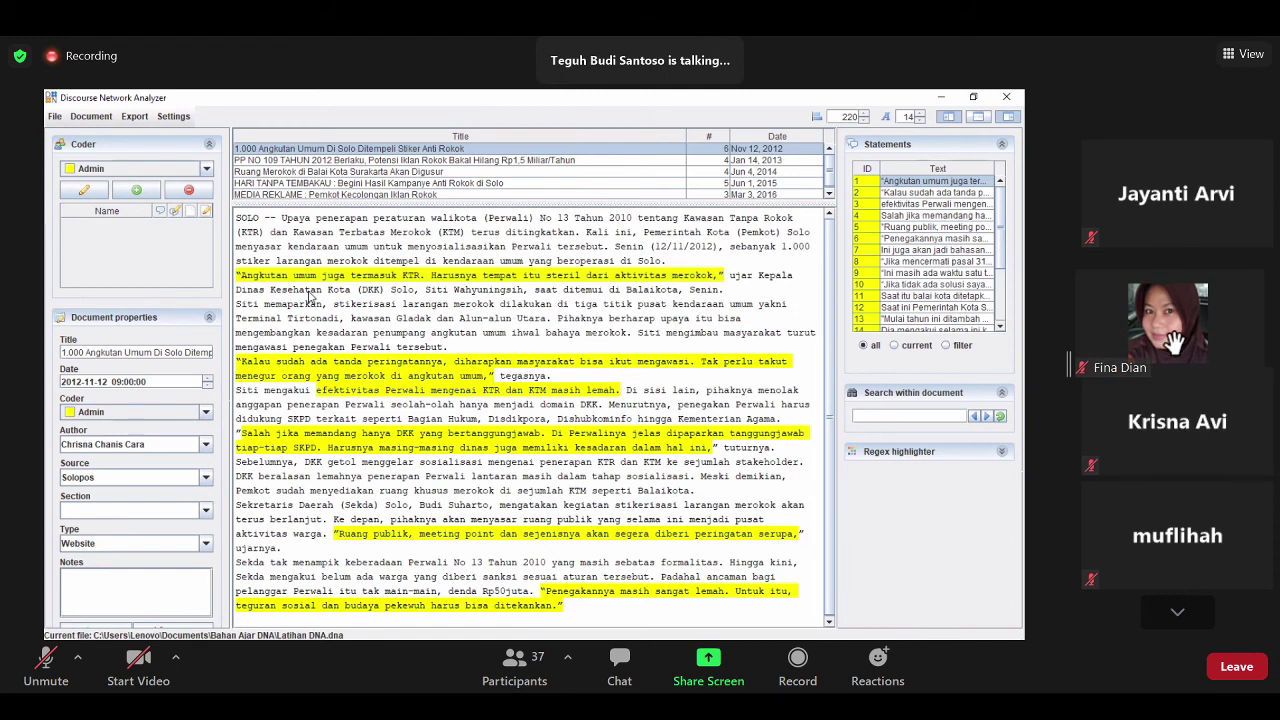
Step: Rearrange the participant tiles across several pages of the meeting gallery
left_click_drag(1173, 343, 1138, 453)
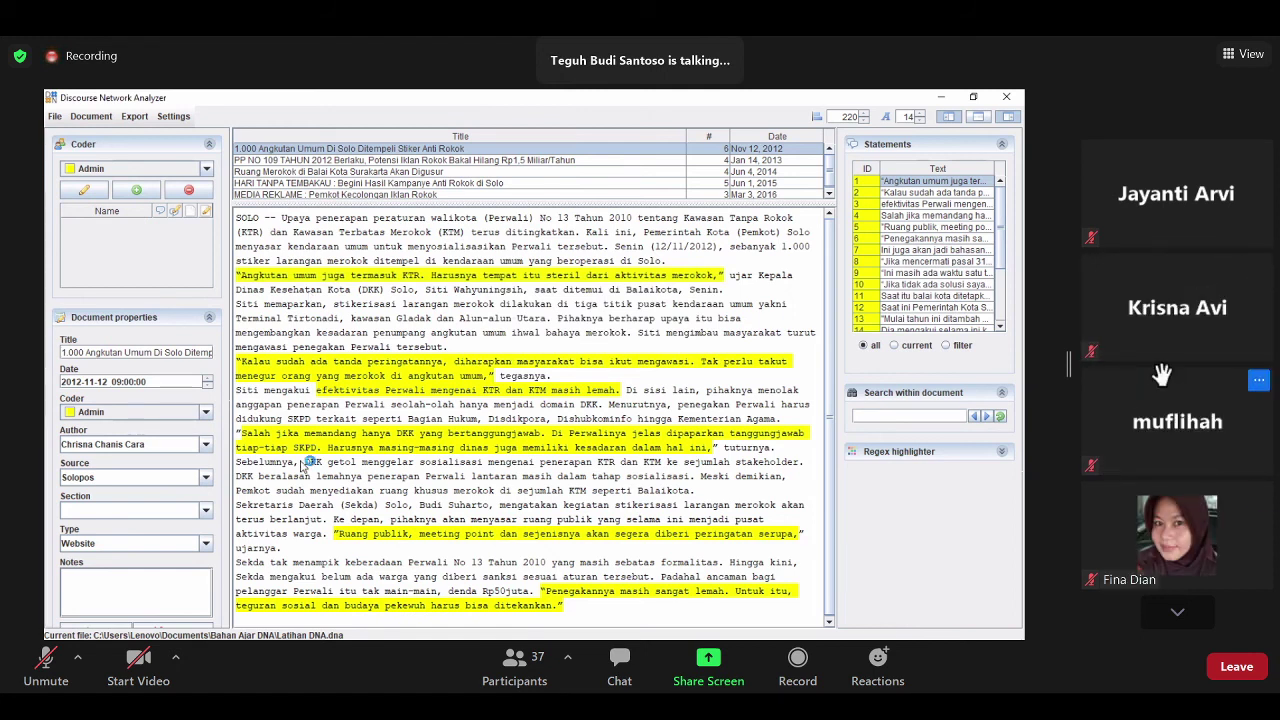
scroll(1187, 232, "down", 2)
left_click_drag(1187, 232, 1163, 350)
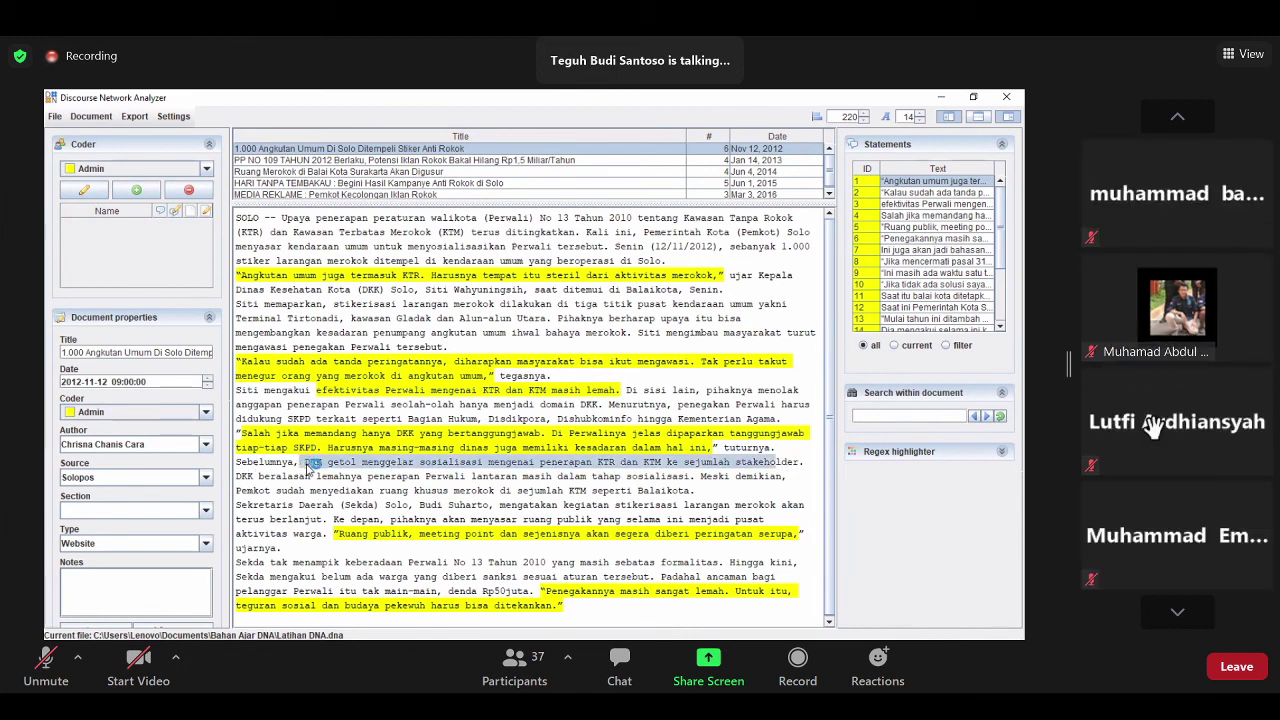
left_click_drag(1144, 544, 1137, 246)
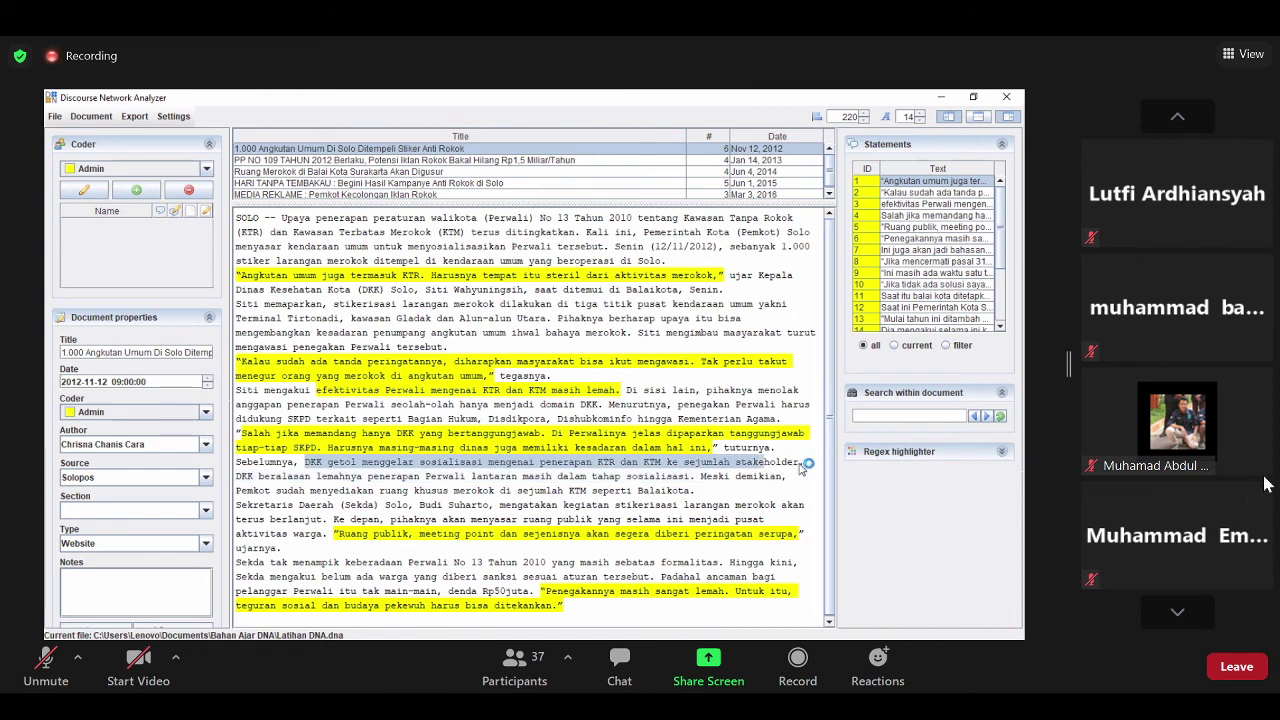
left_click_drag(1265, 484, 1195, 343)
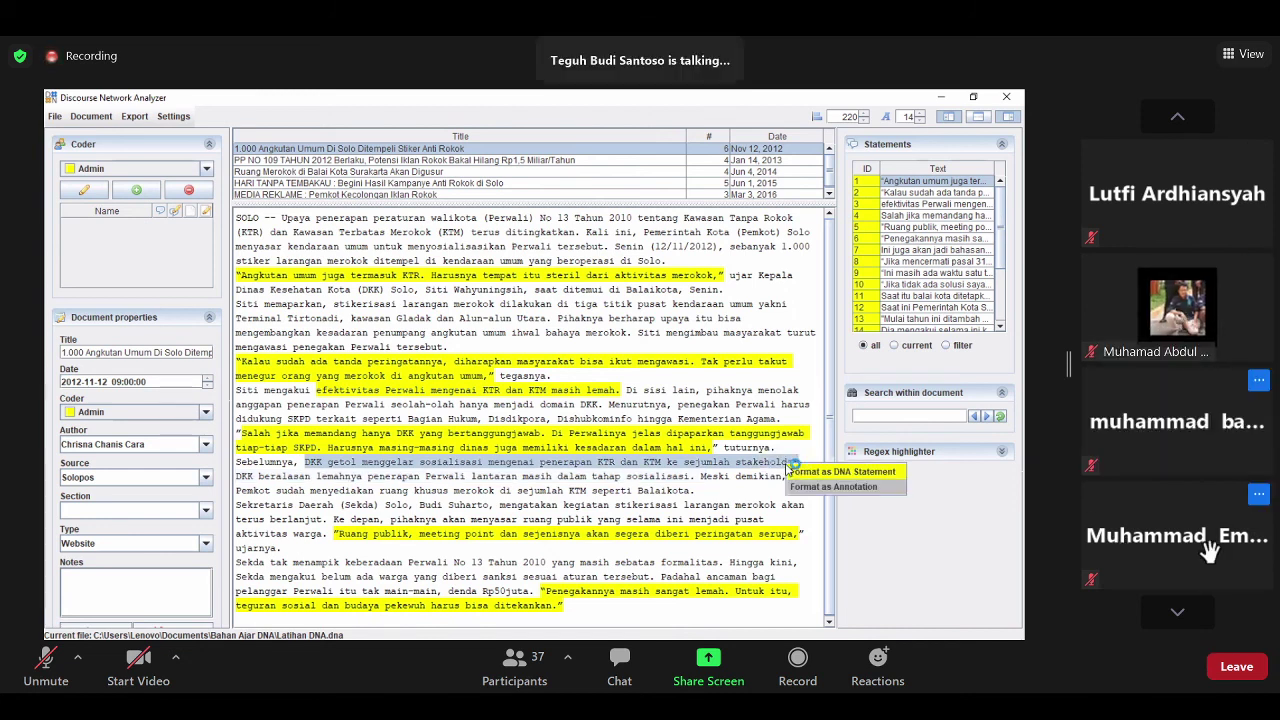
left_click(1164, 618)
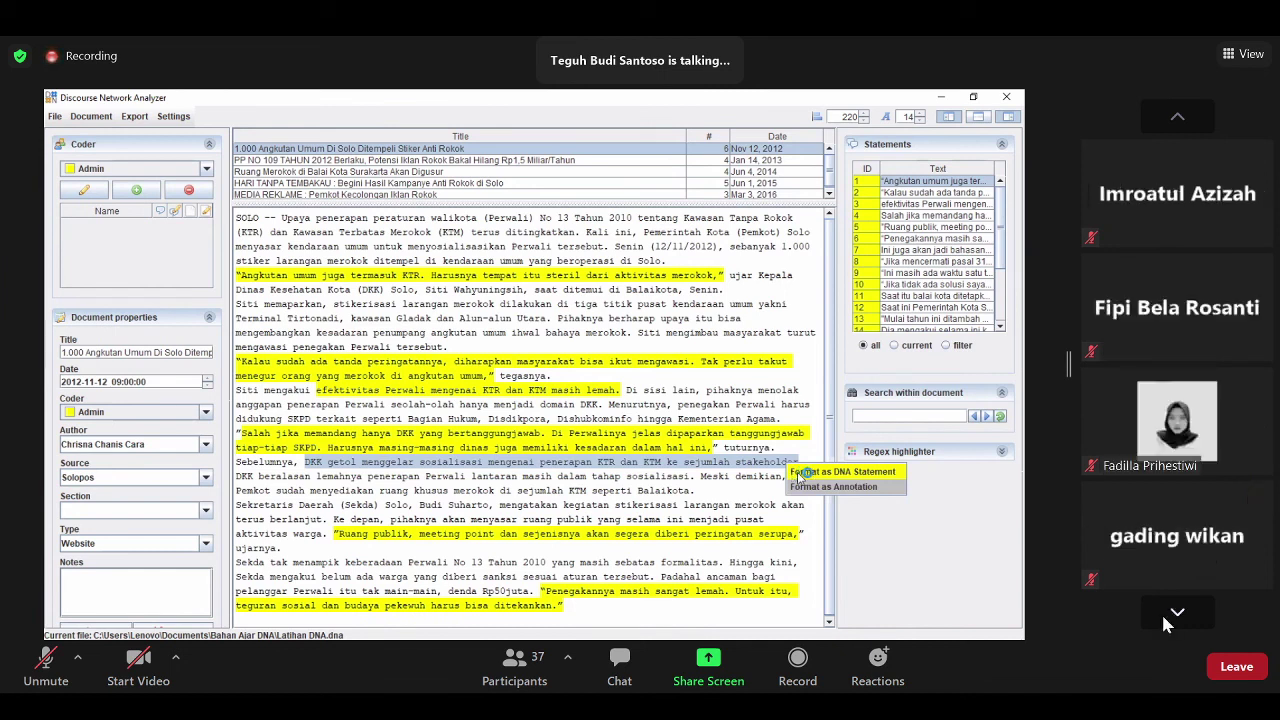
left_click_drag(1222, 245, 1240, 240)
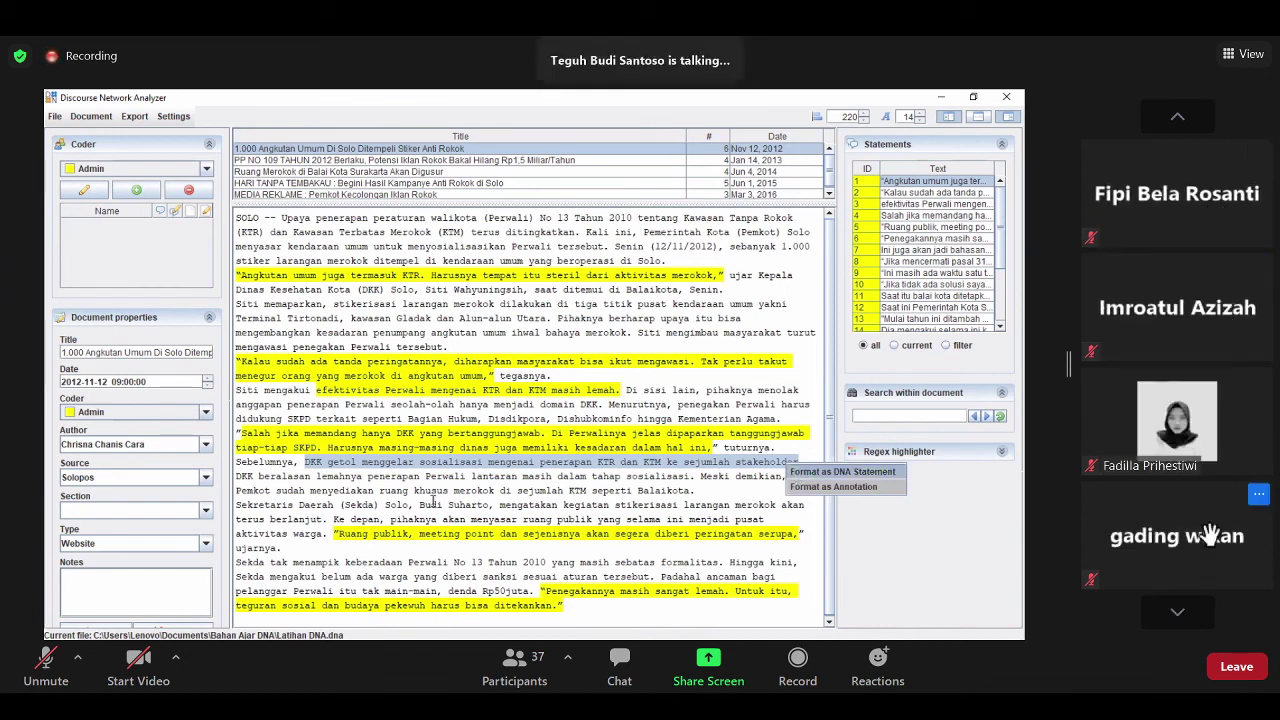
left_click_drag(1180, 455, 1175, 232)
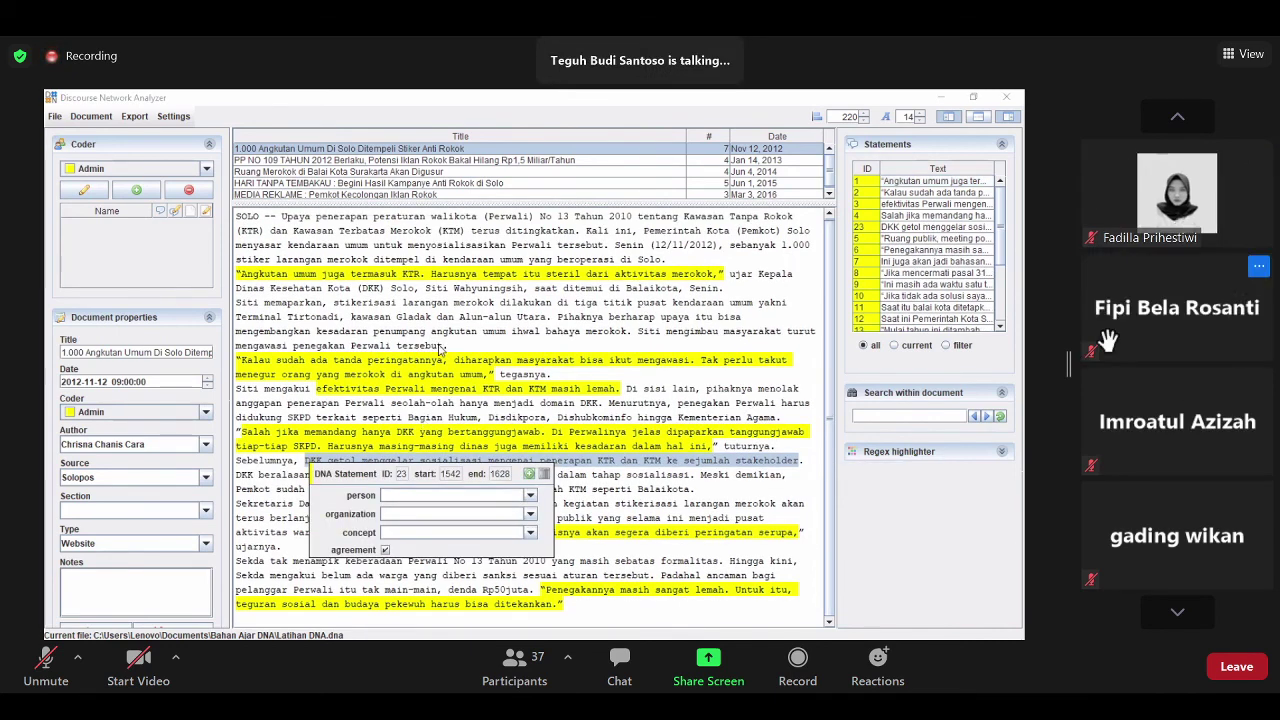
left_click_drag(1171, 527, 1199, 431)
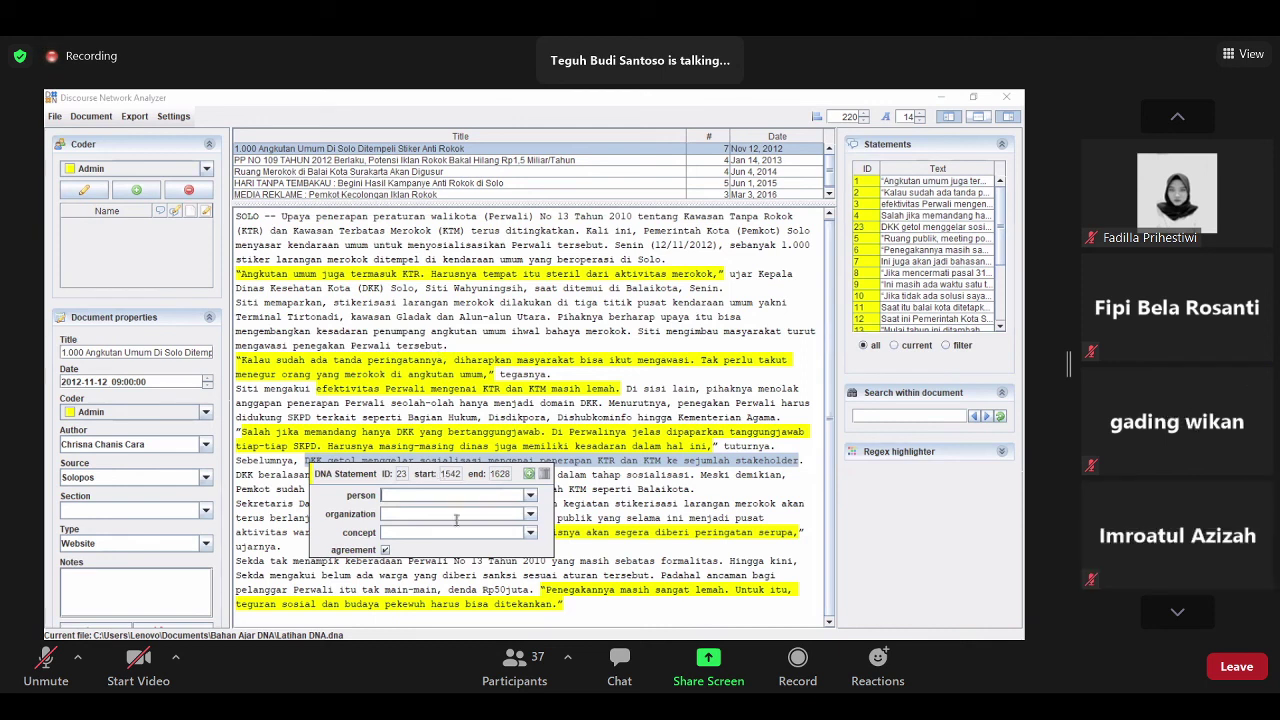
Step: Code the DKK outreach statement with the health official's name, organization Dinas Kesehatan Kota Surakarta and concept Sosialisasi Kawasan Tanpa Rokok
type("Siti Wahyuningsih")
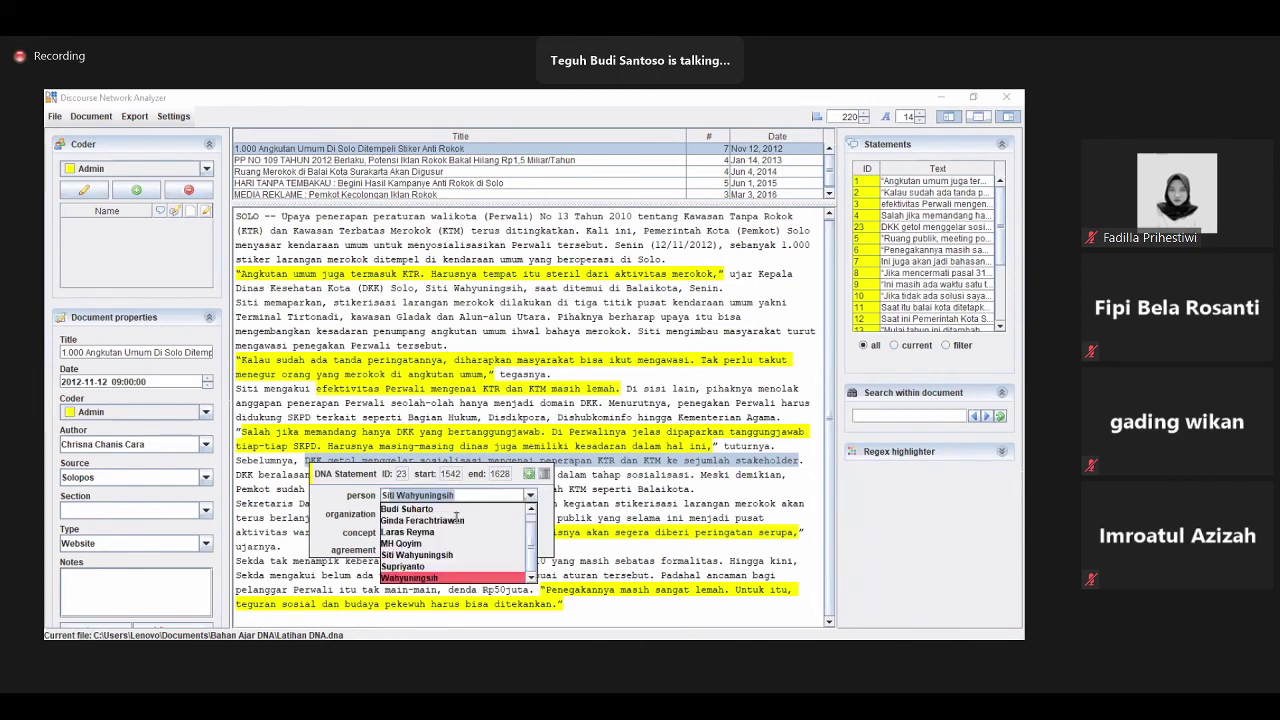
key("Return")
key("Tab")
type("D")
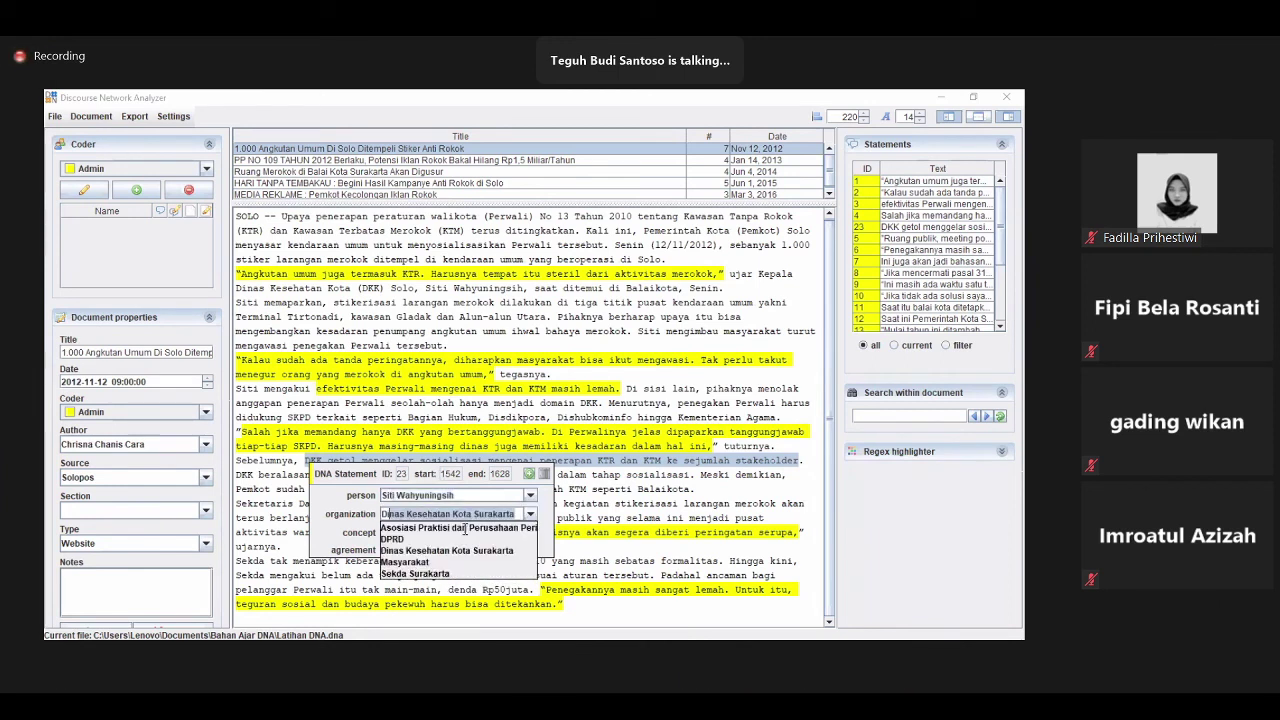
key("Return")
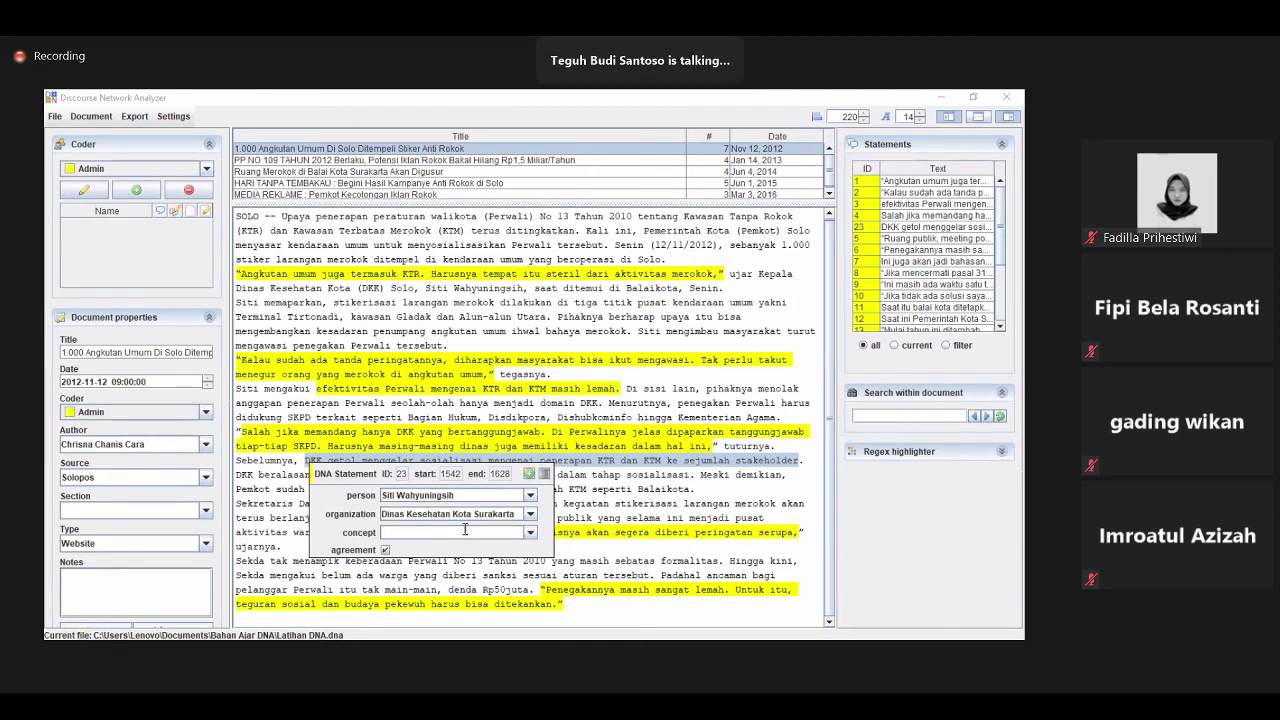
type("Sosialisasi Kawasan Tanpa Rokok")
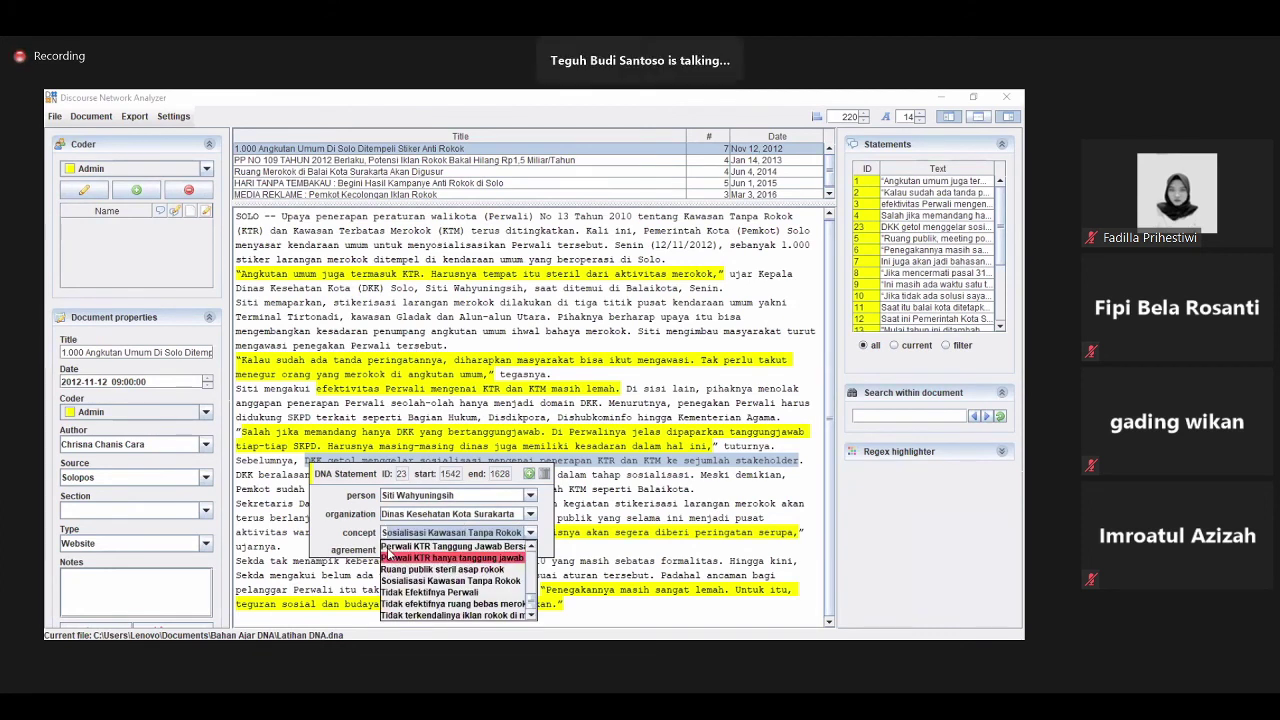
key("Return")
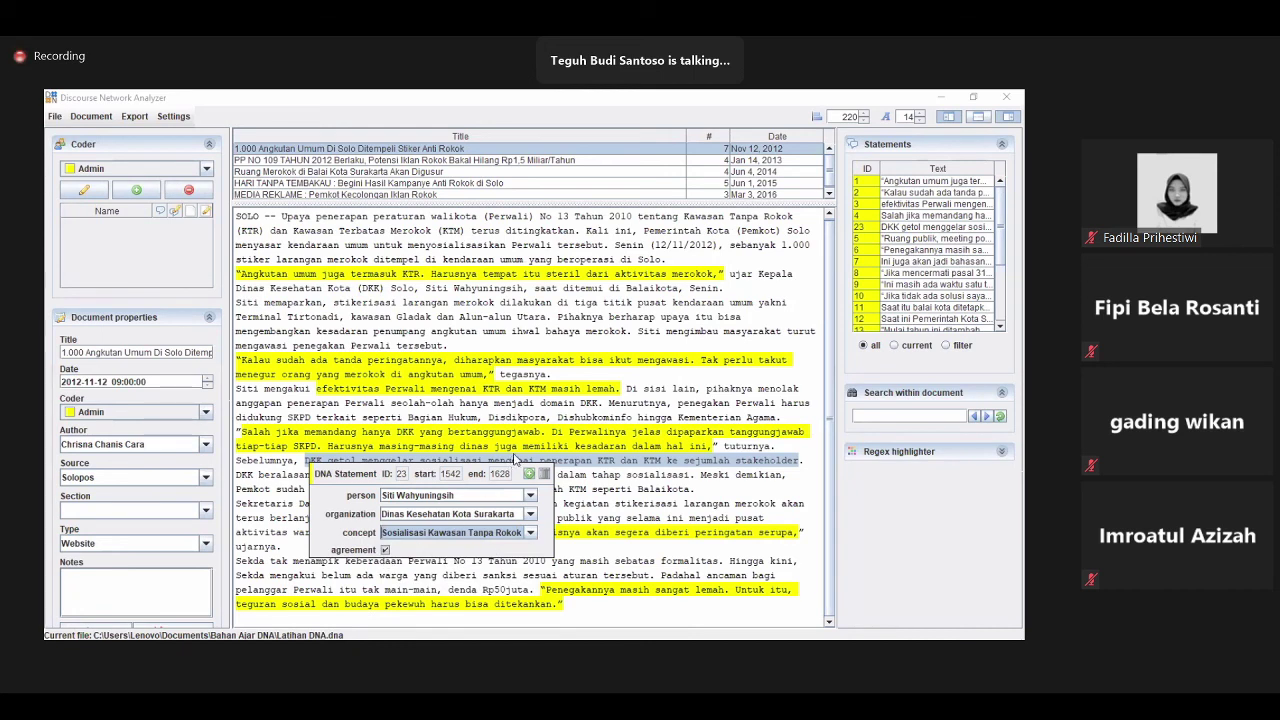
left_click(461, 474)
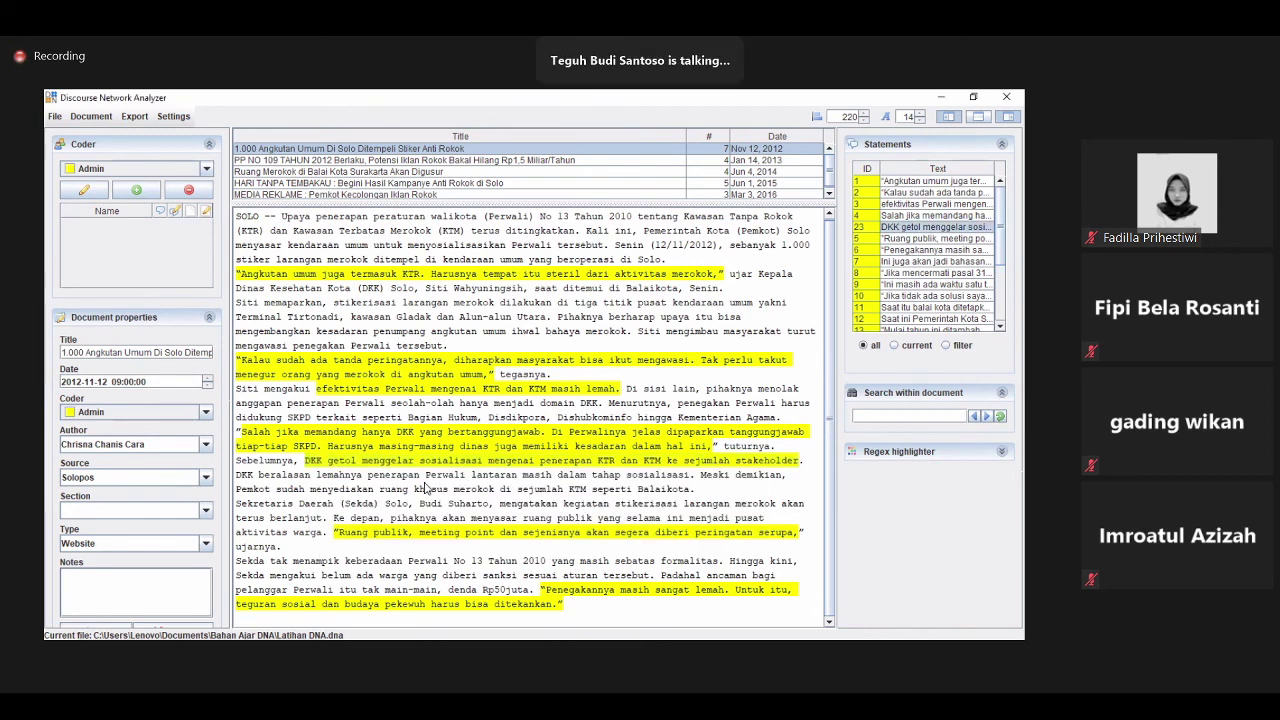
Step: Open the network export settings, review the available network types and keep Two-mode network
left_click(136, 118)
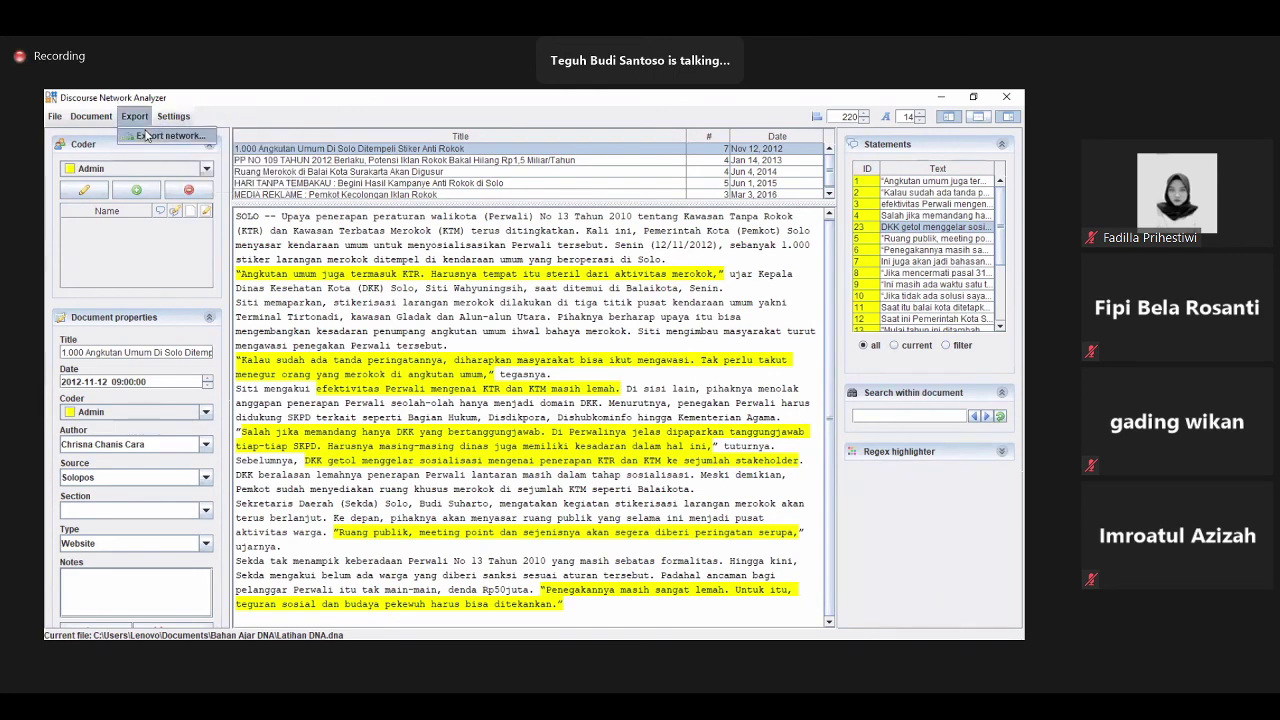
key("Return")
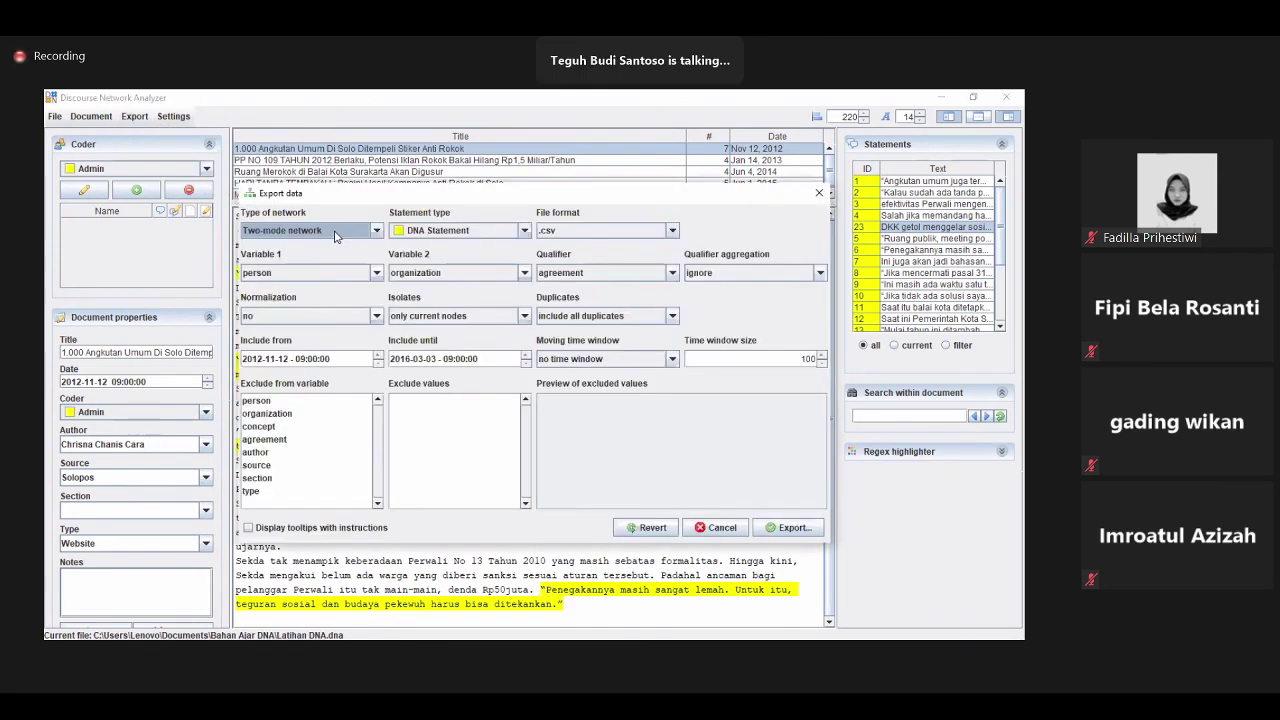
left_click(336, 232)
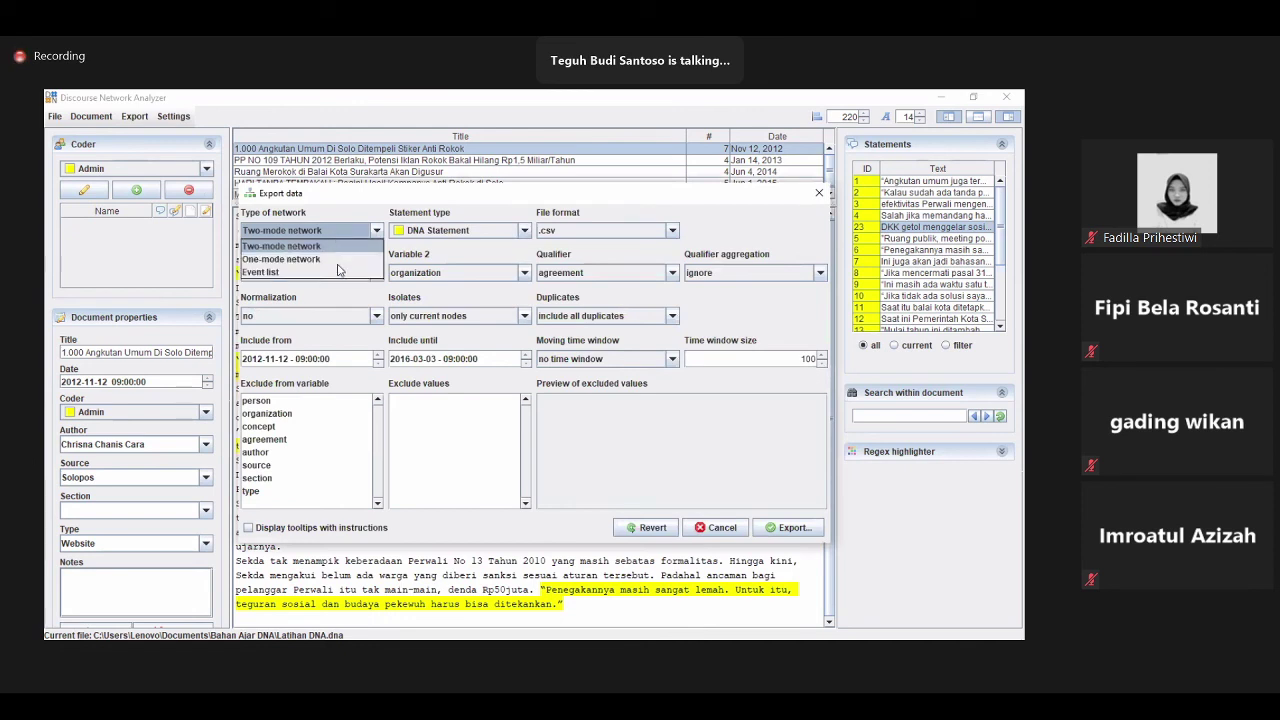
left_click(369, 232)
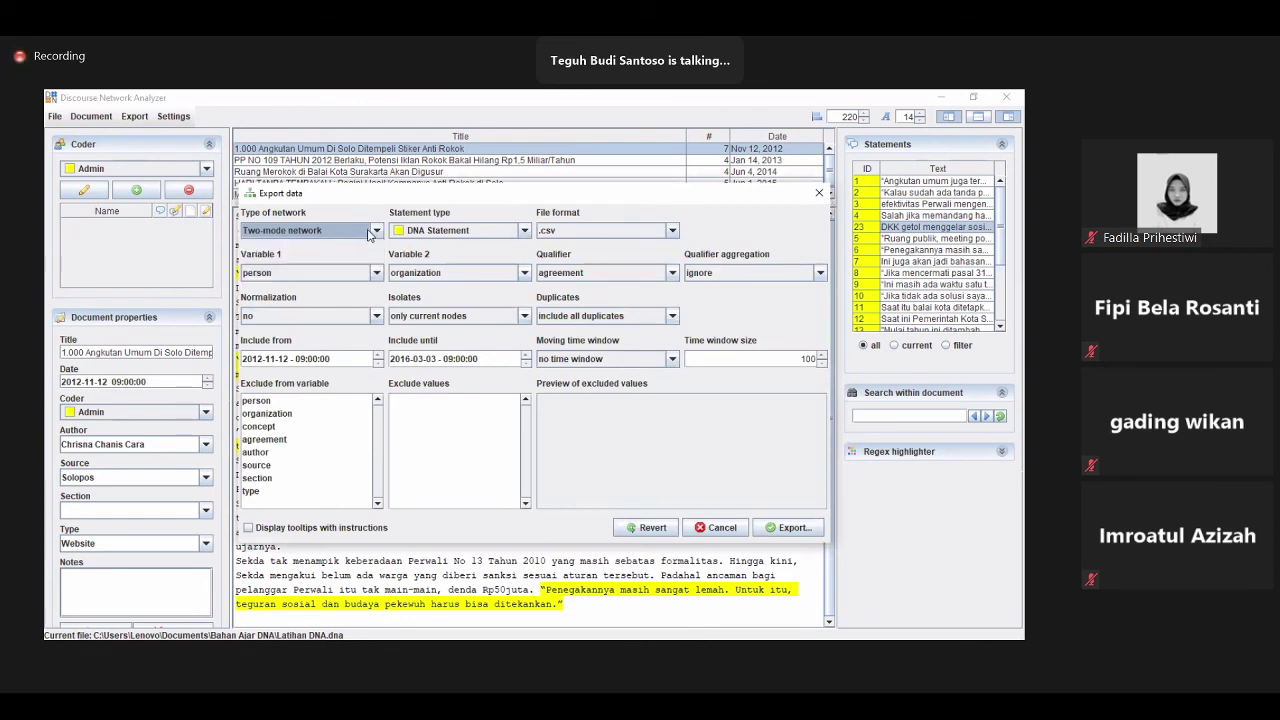
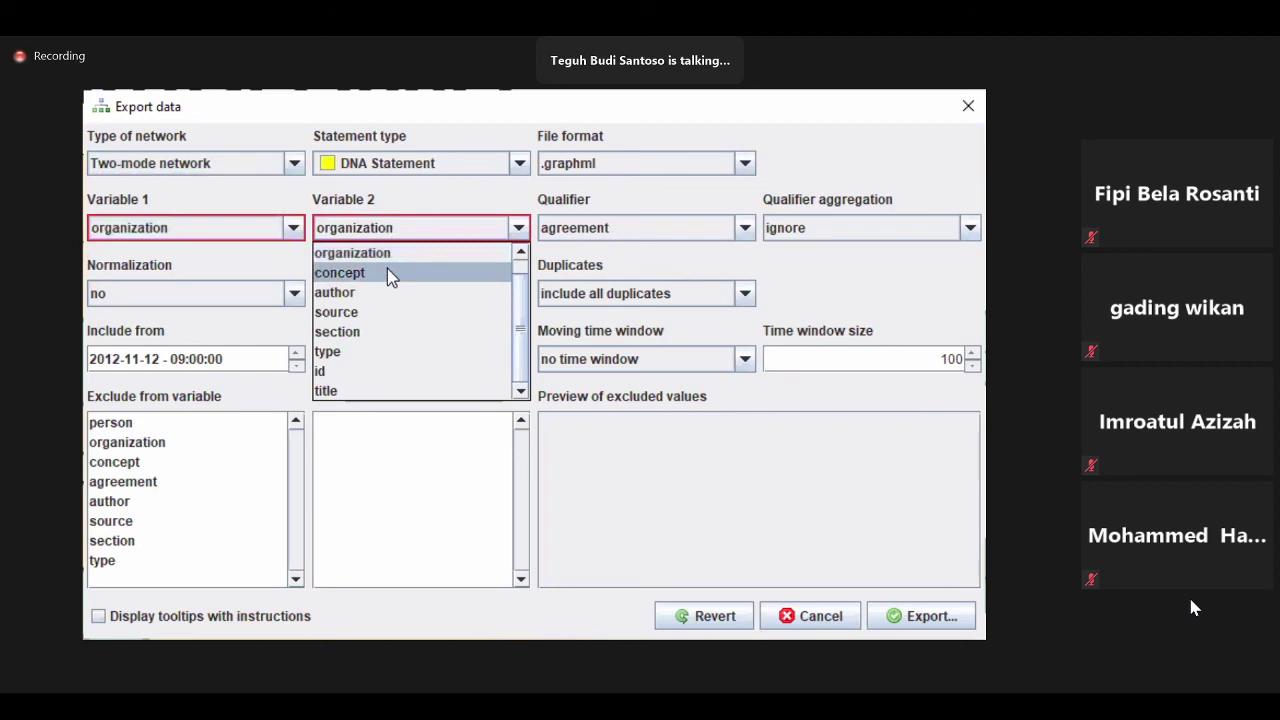
Step: Set Variable 2 to concept and qualifier aggregation to combine, keeping normalization at no and isolates at only current nodes
left_click(390, 277)
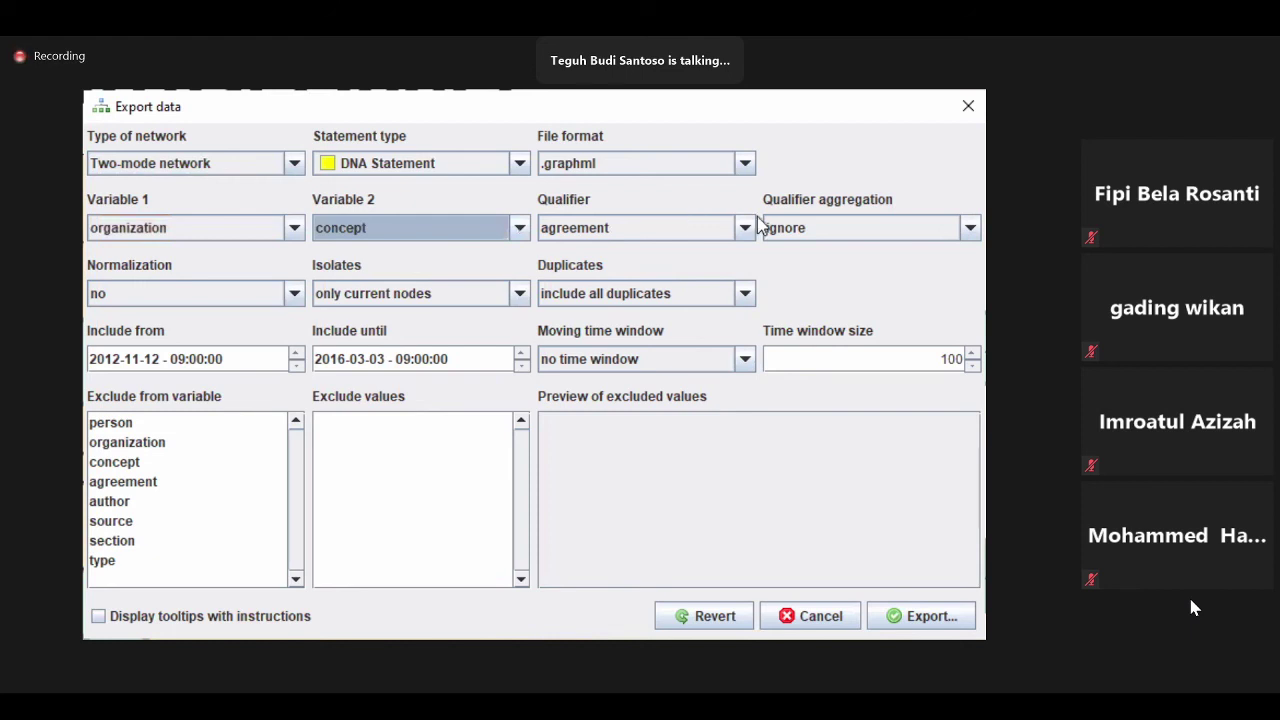
left_click(806, 233)
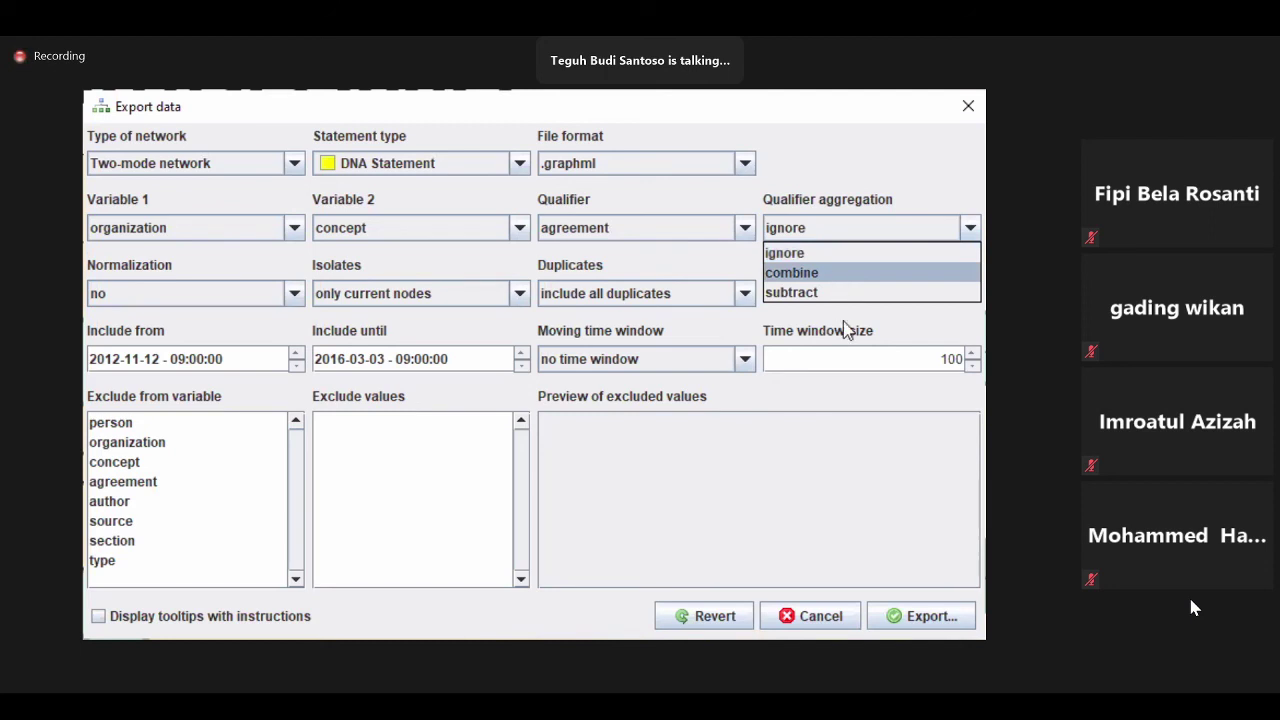
key("Down")
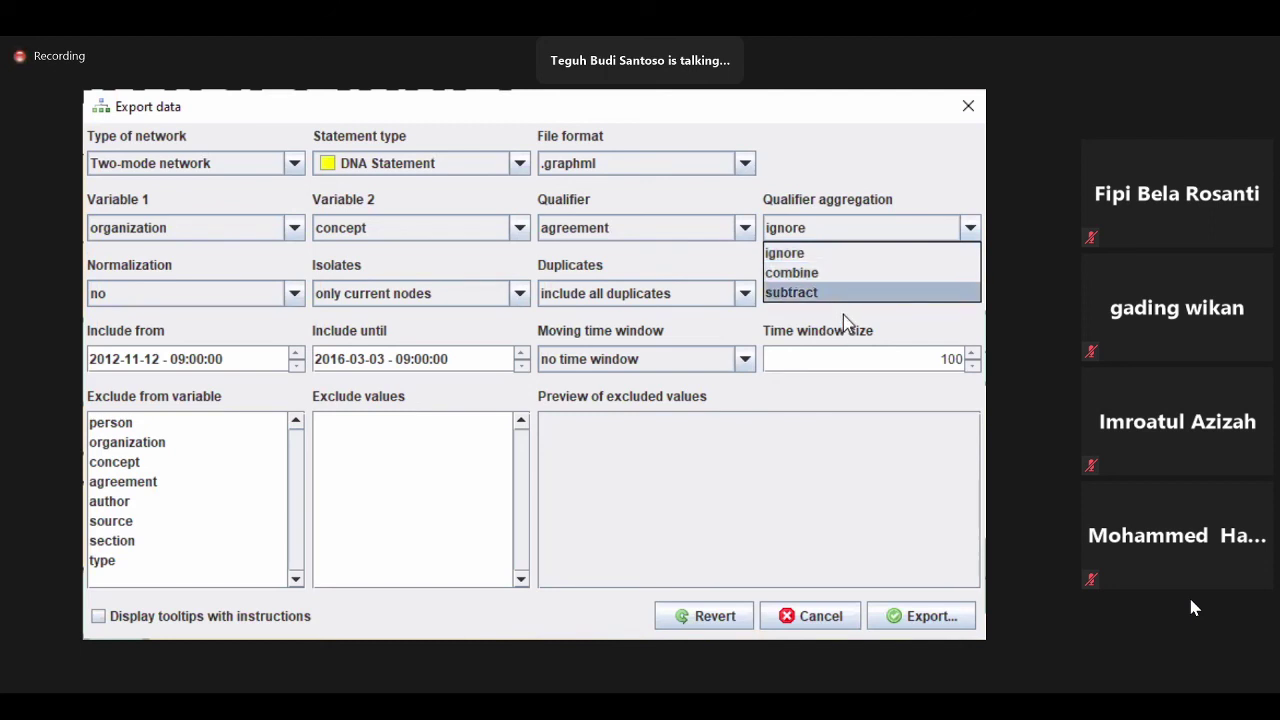
left_click(776, 275)
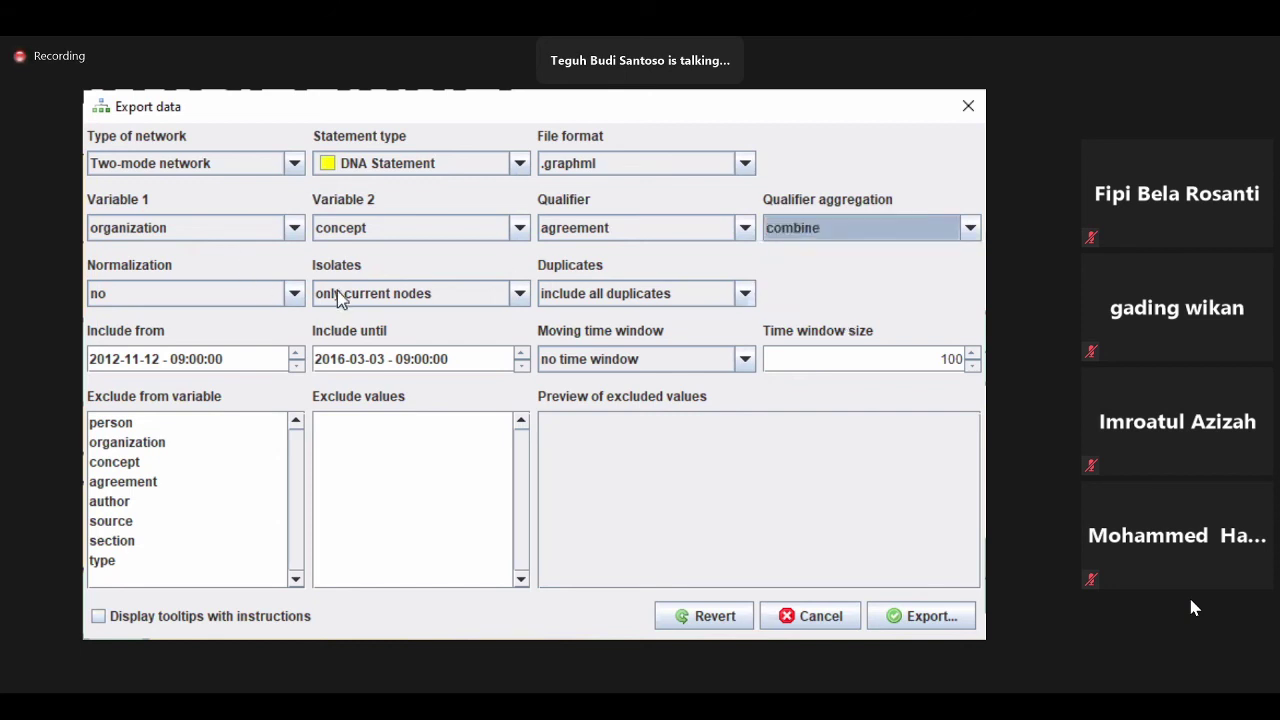
left_click(273, 298)
left_click(410, 304)
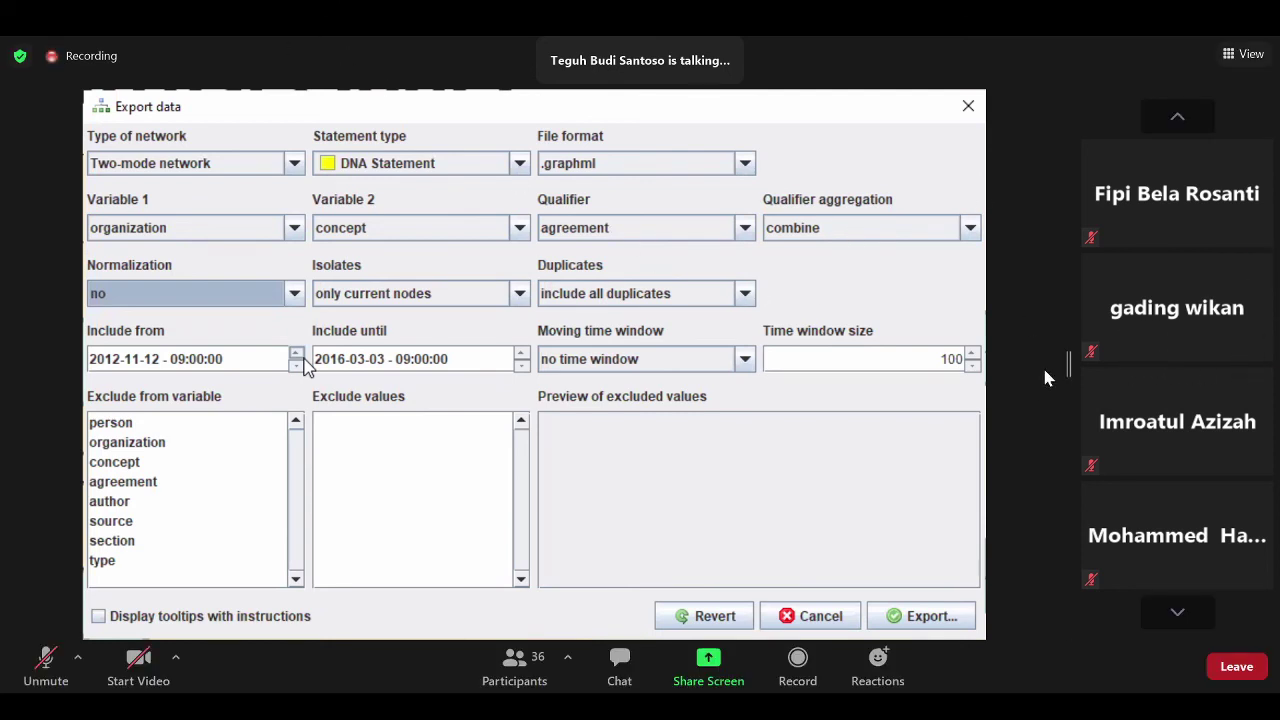
Step: Adjust the divider to widen the meeting's participant gallery beside the shared screen, and page through the participants
mouse_move(1066, 363)
left_mouse_down()
mouse_move(1083, 360)
mouse_move(1066, 366)
left_mouse_up()
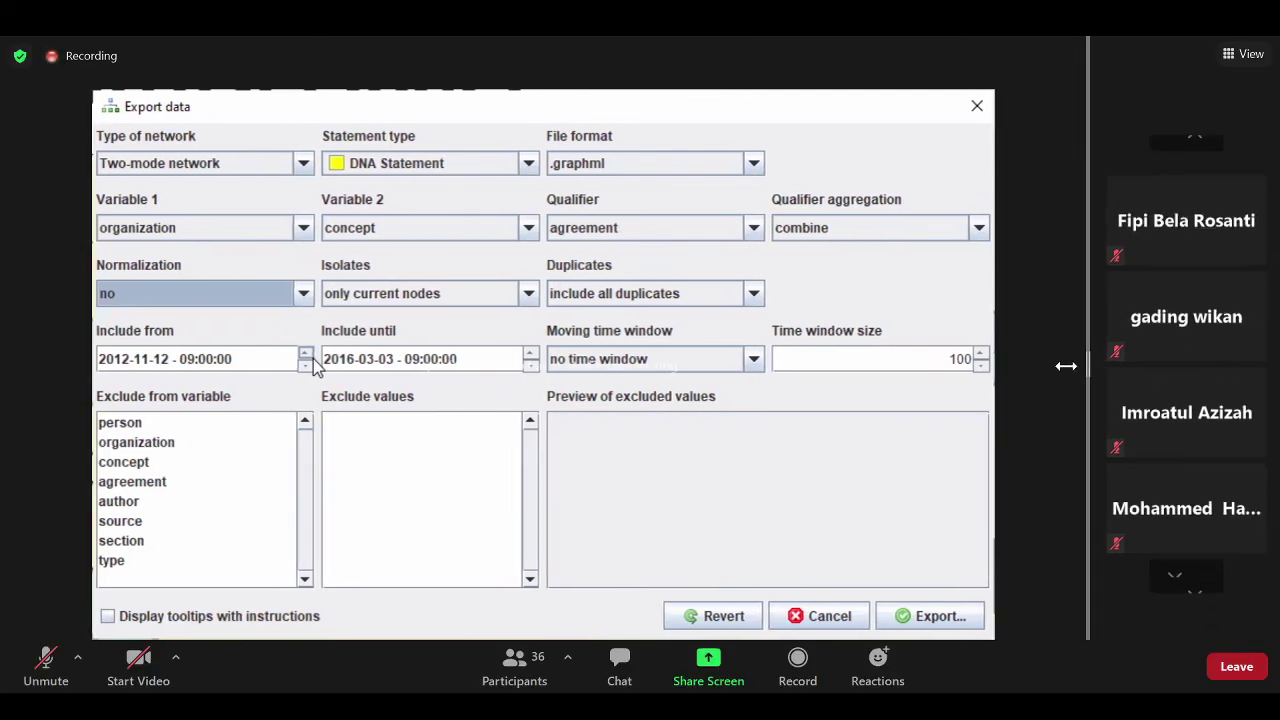
left_click(1148, 615)
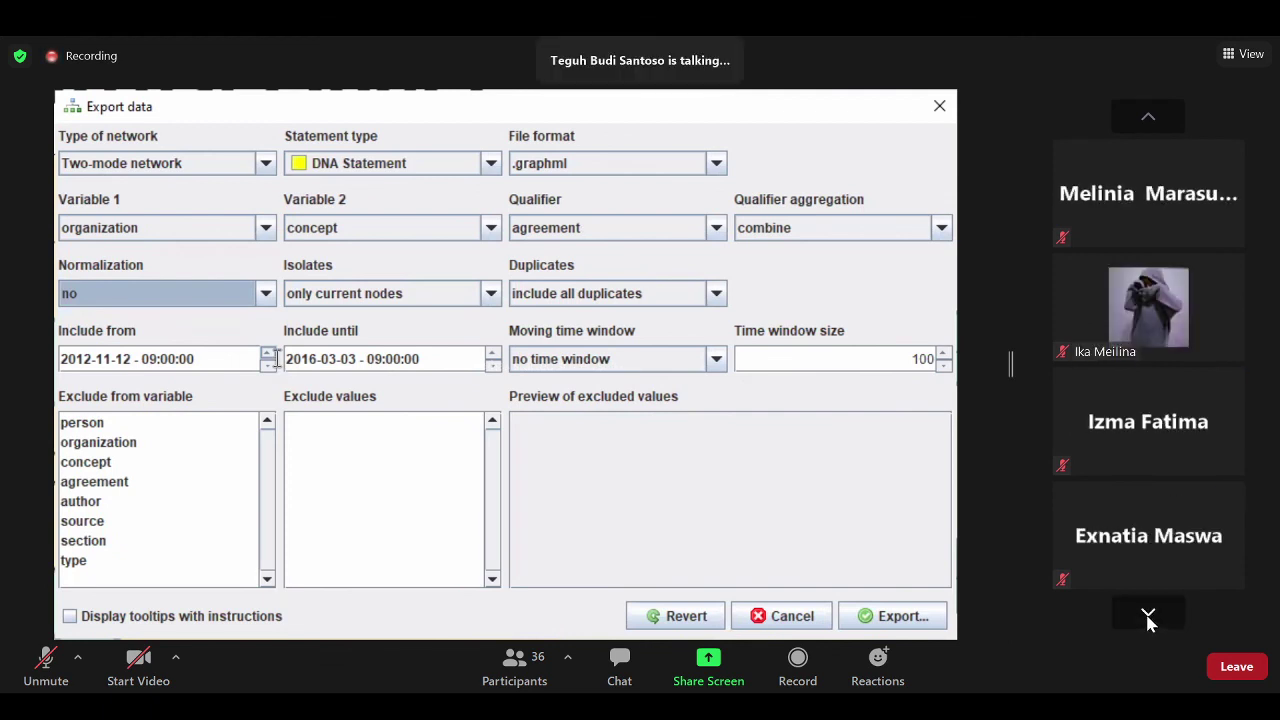
left_click(1148, 617)
left_click(1149, 117)
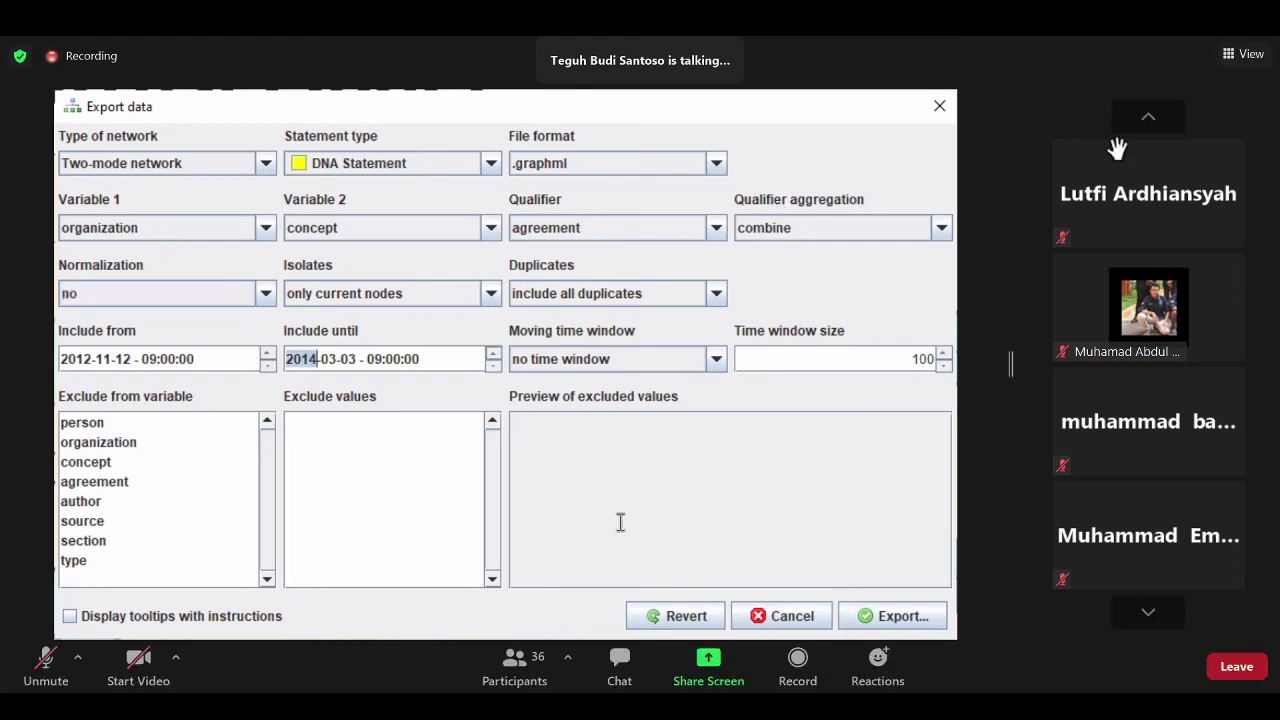
left_click_drag(1002, 371, 1032, 371)
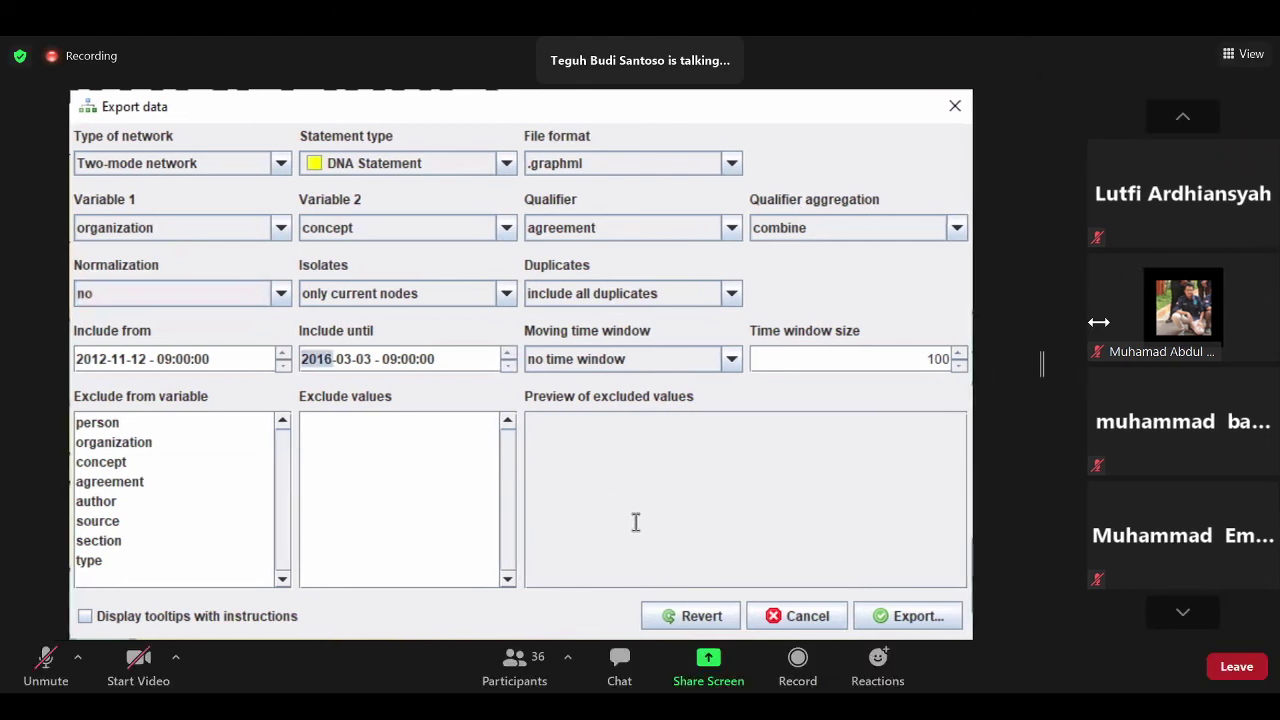
left_click(1182, 117)
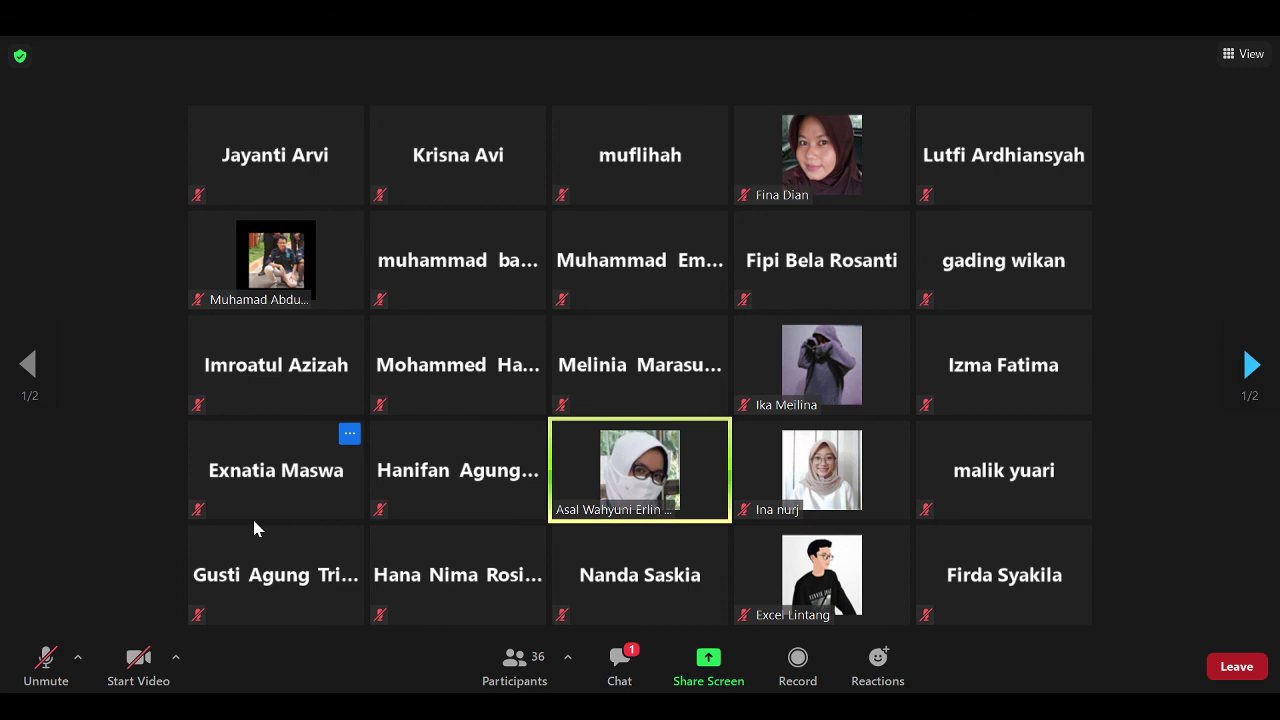
left_click(28, 363)
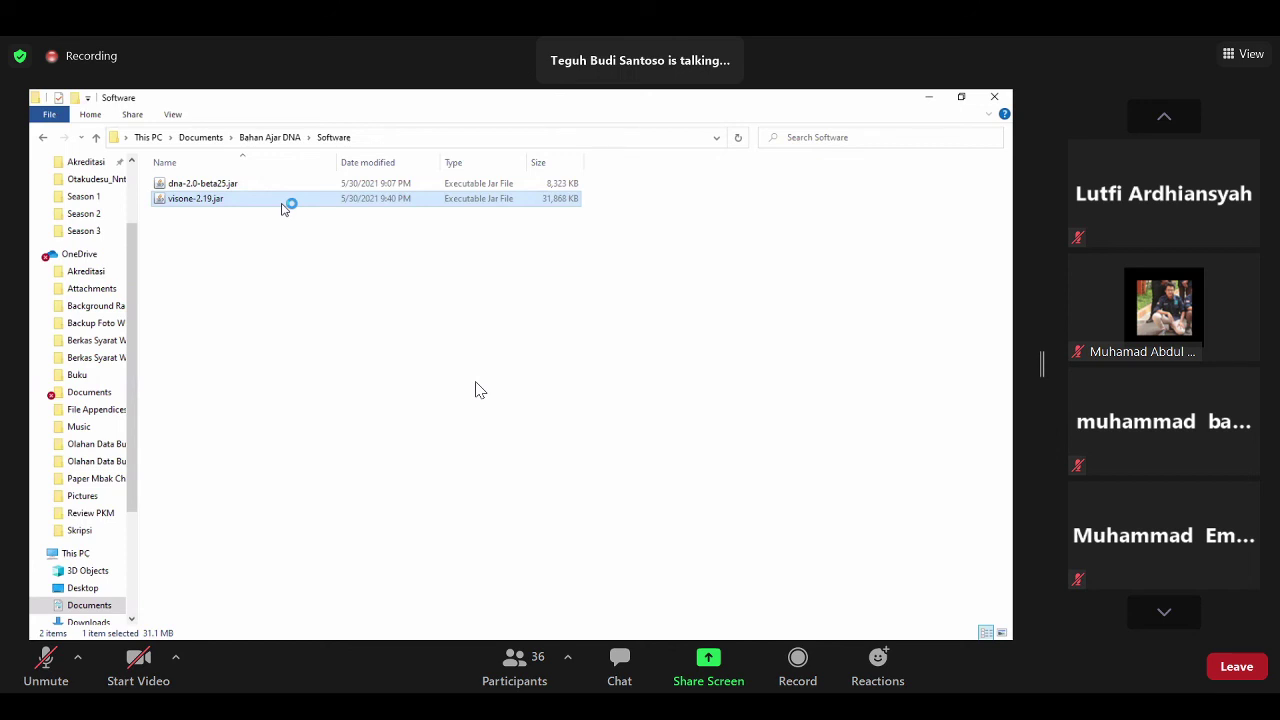
Step: Page through the participant gallery and move the webcam participant's tile from the end to the start of its page
left_click(1137, 624)
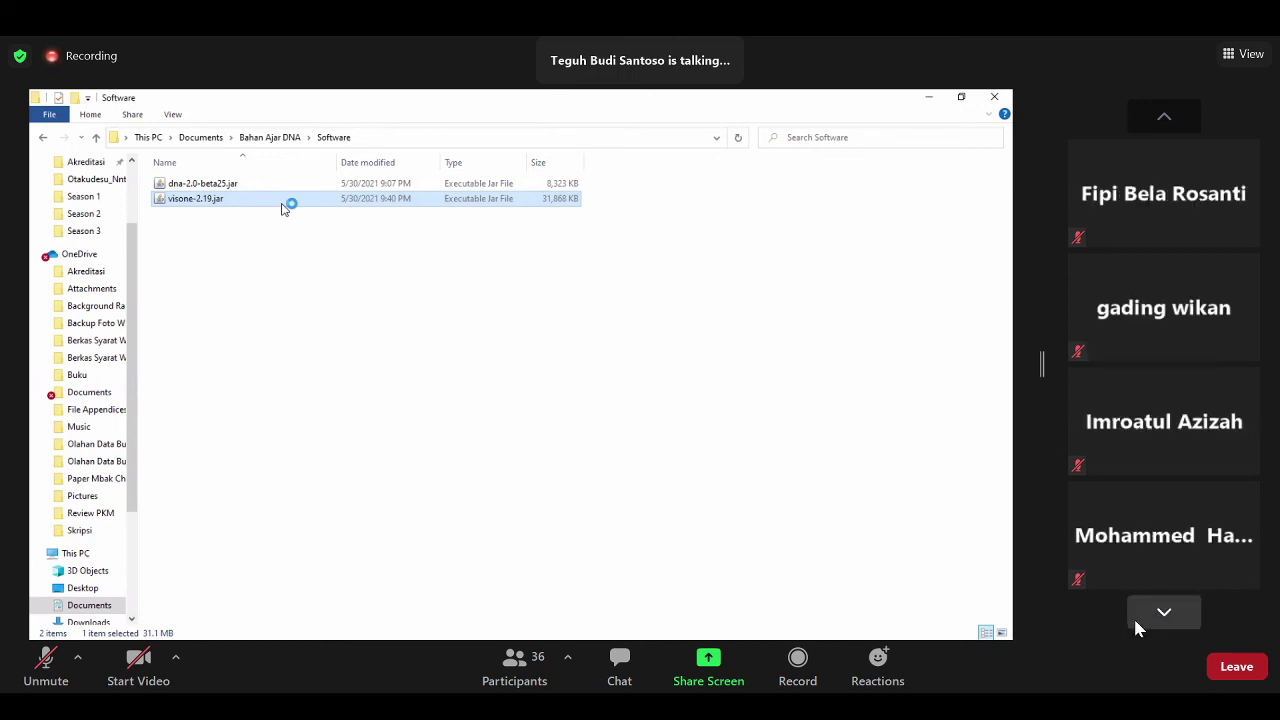
left_click(1135, 626)
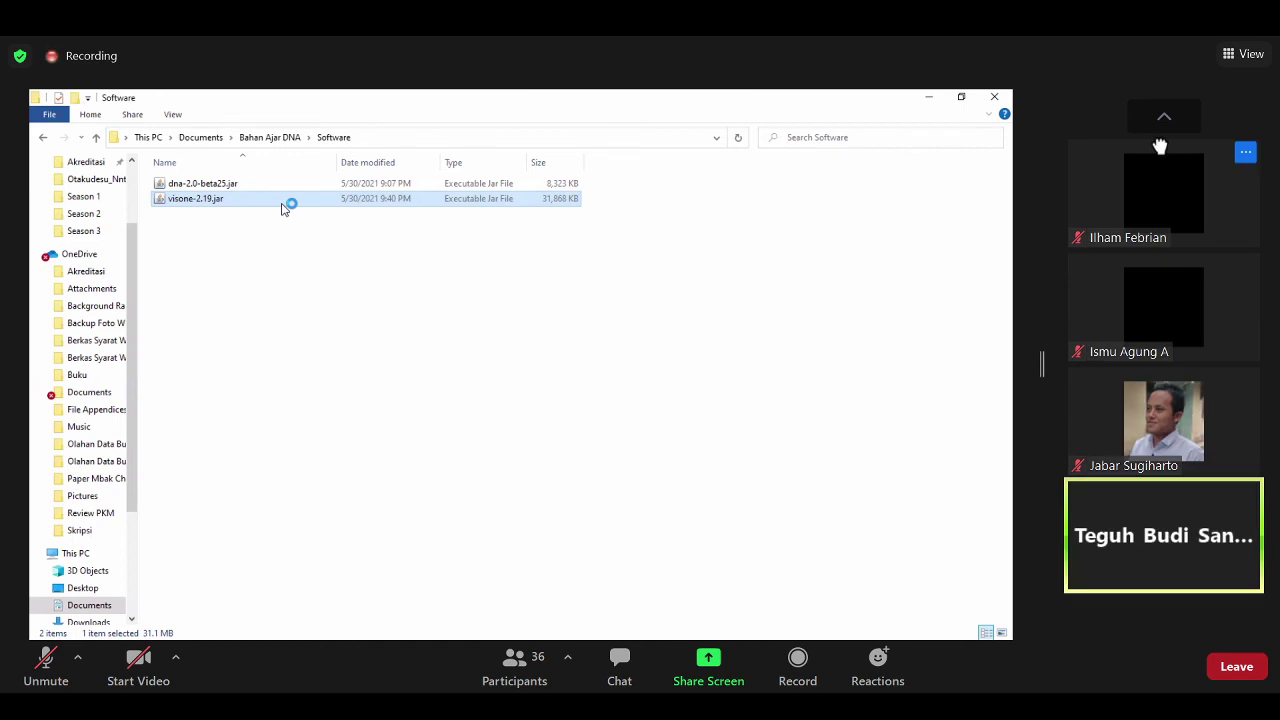
left_click(1160, 145)
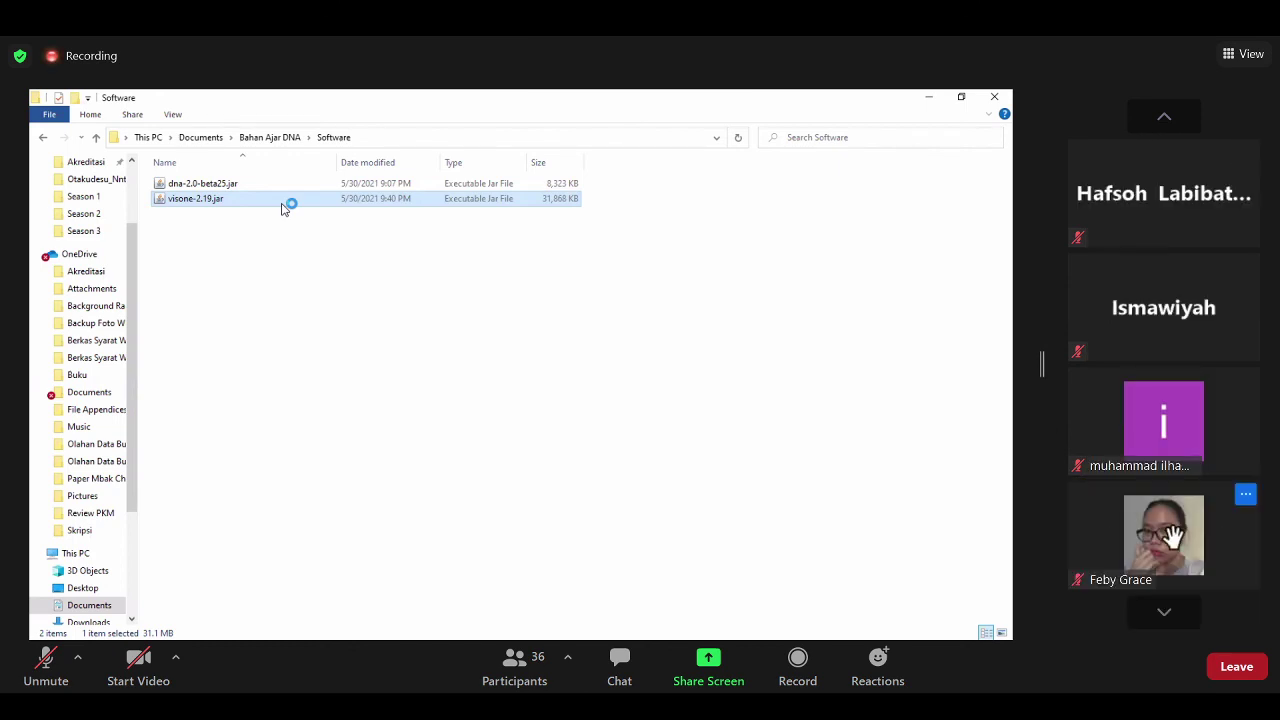
left_click_drag(1172, 537, 1169, 251)
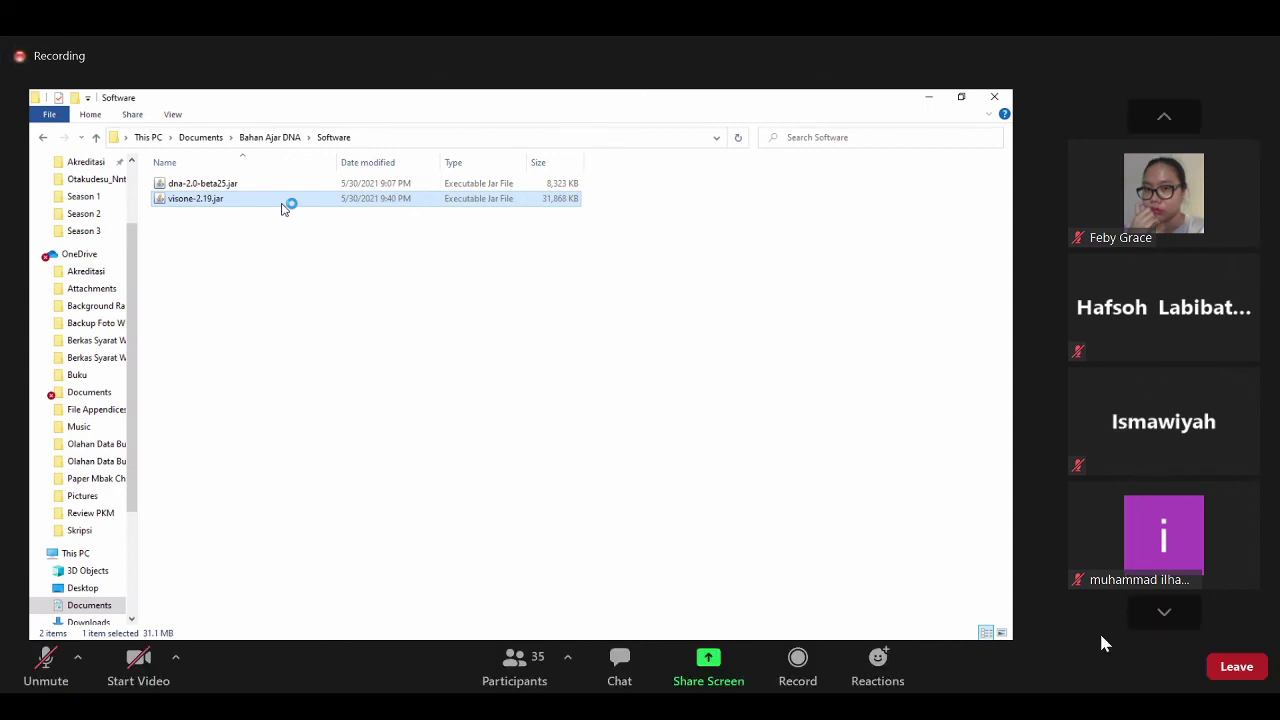
left_click(1146, 611)
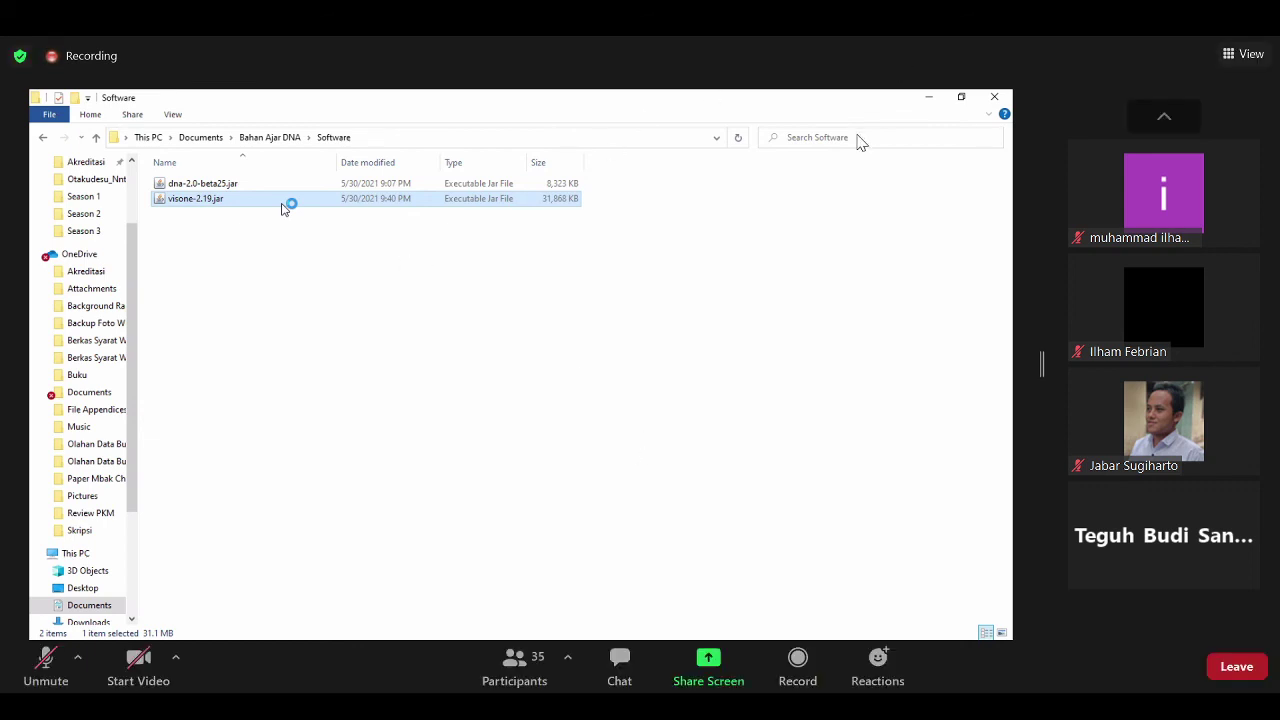
Step: Page back through the participant gallery to the earlier participants
mouse_move(1100, 314)
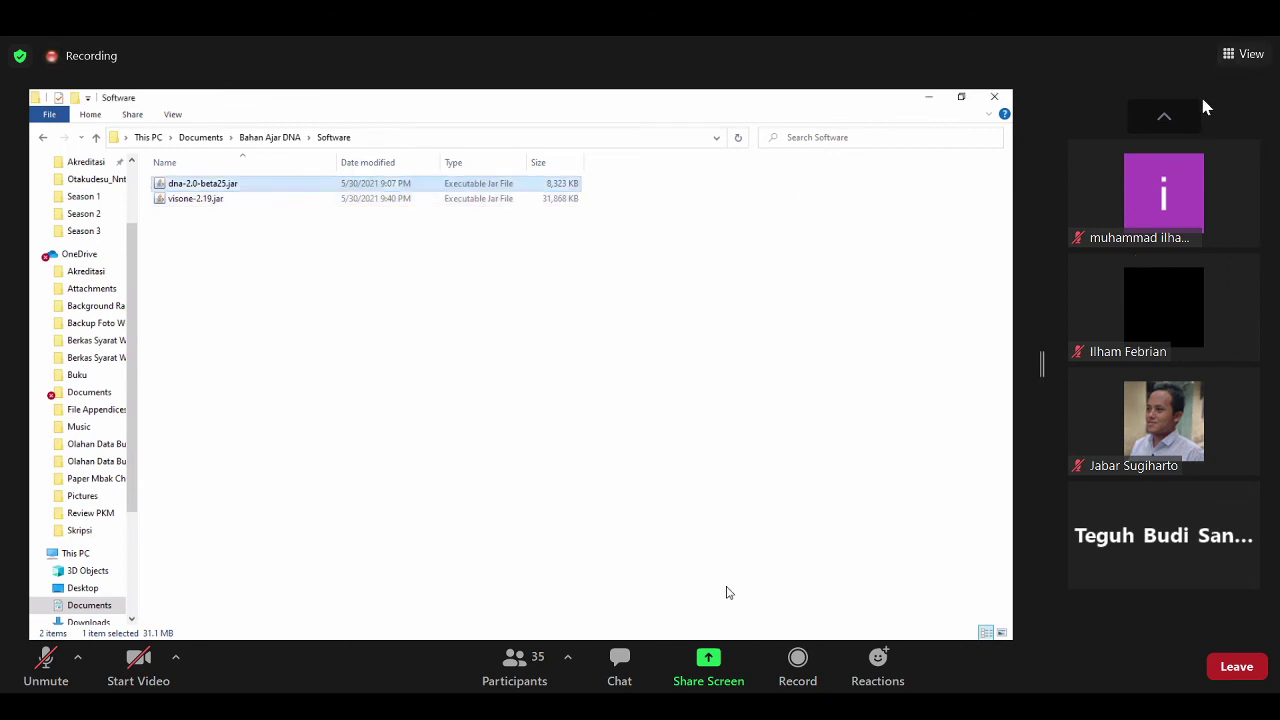
left_click(1176, 118)
left_click(1166, 121)
left_click(1165, 118)
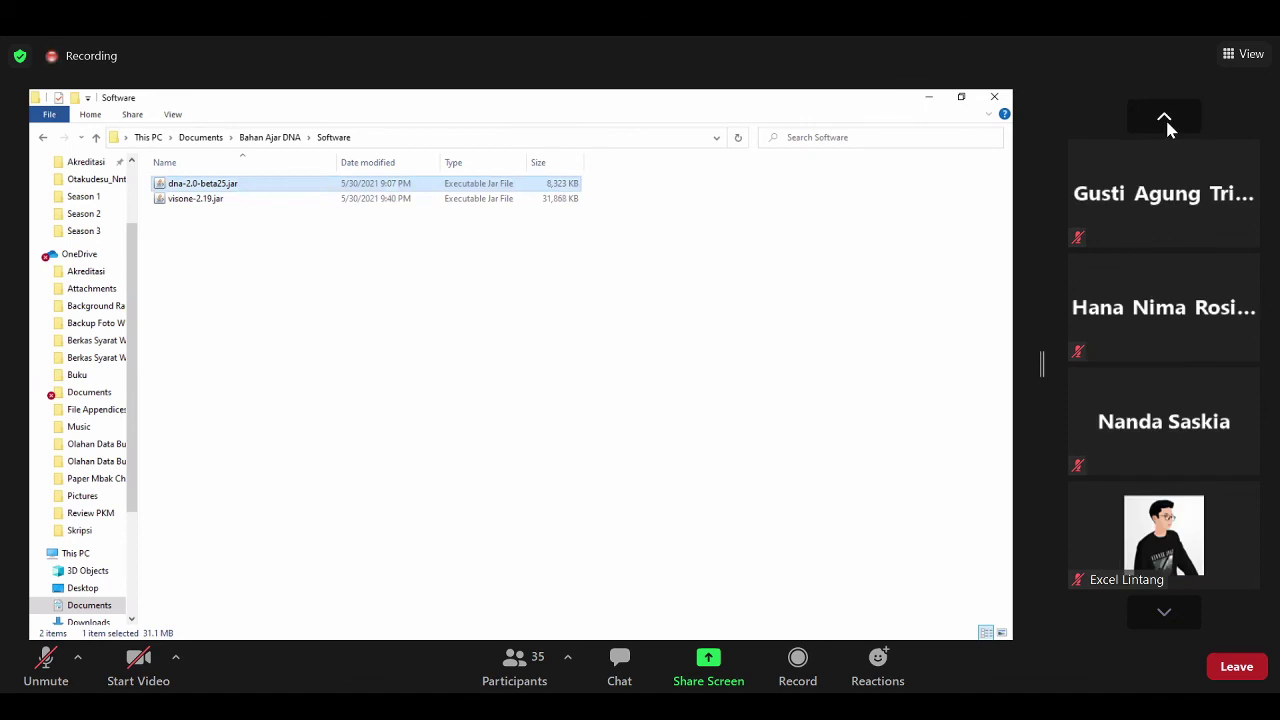
left_click(1165, 118)
left_click(1165, 118)
left_click(1165, 118)
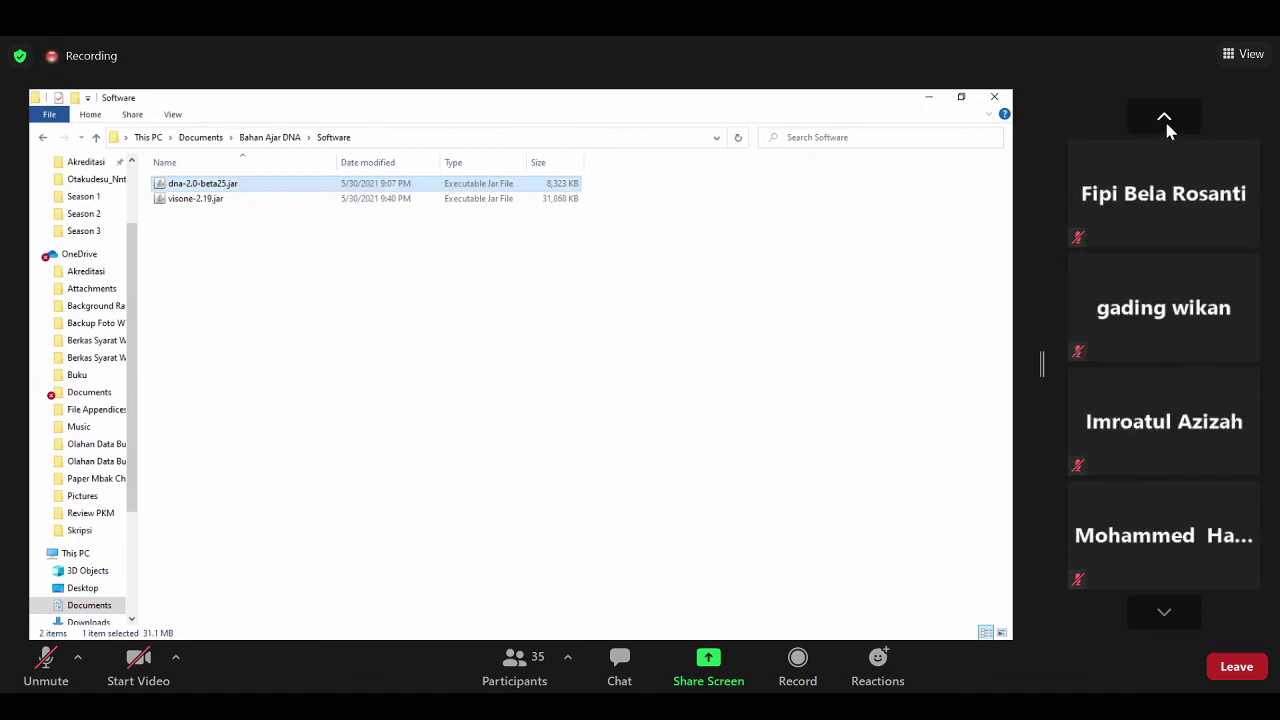
left_click(1165, 118)
left_click(1165, 118)
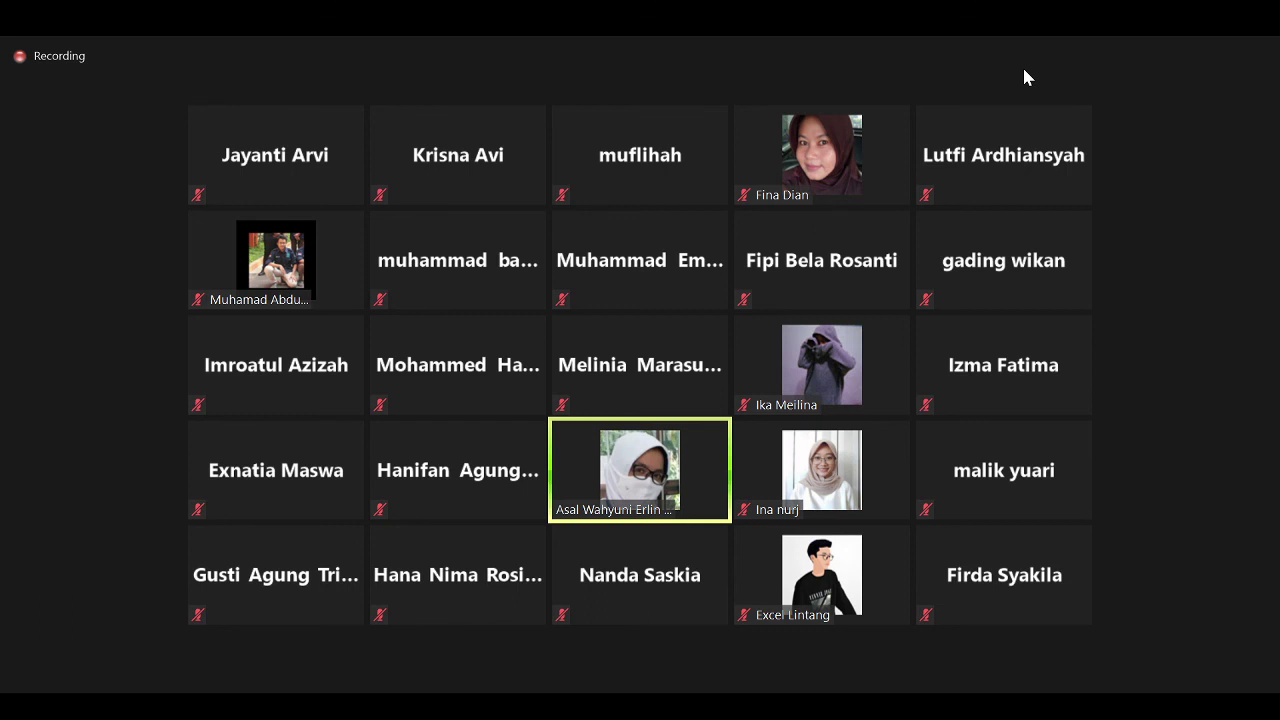
mouse_move(1030, 38)
mouse_move(292, 293)
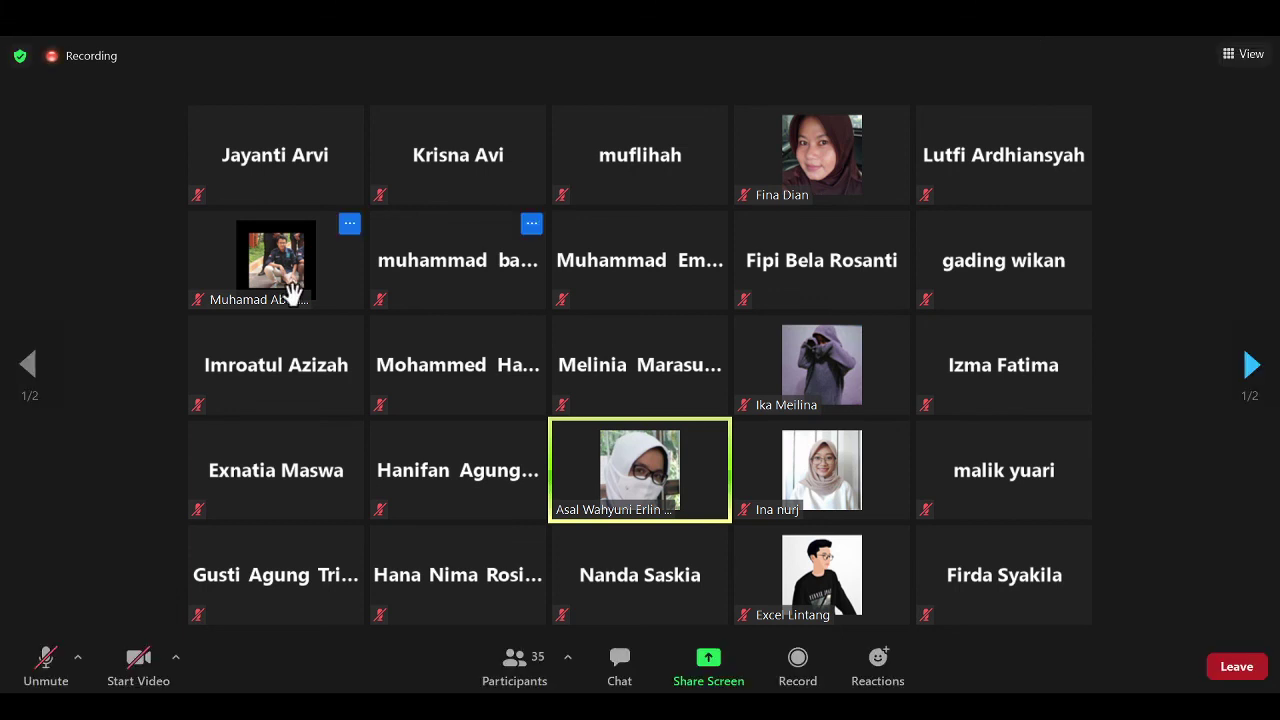